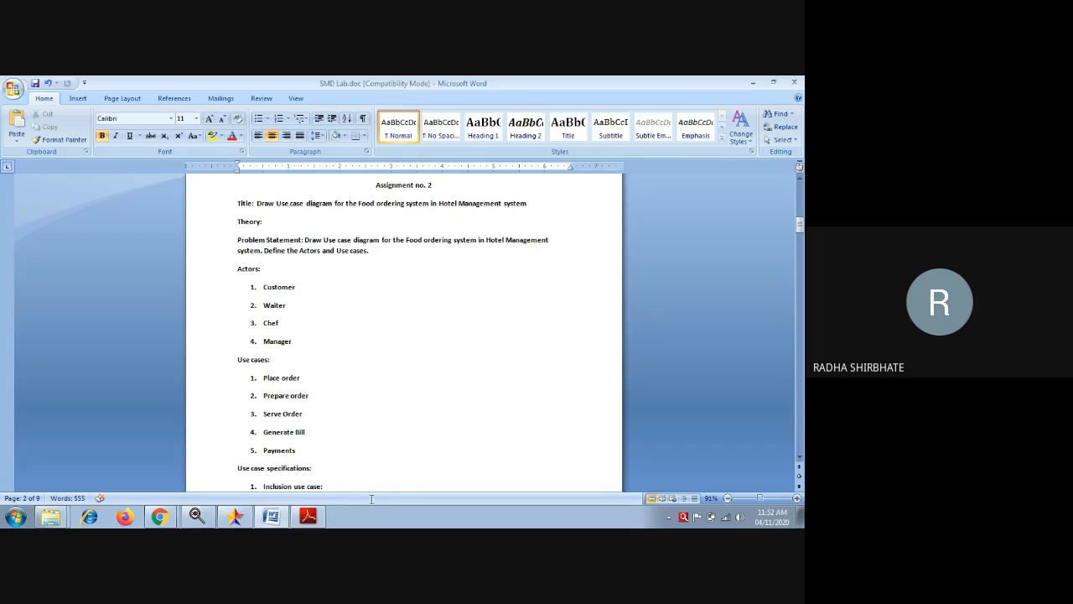
- In the Word lab document, scroll to the use case specifications with the inclusion (Spices, Vegetables, Oils, Cash, Cards) and extension (Debit card) cases
{"action": "left_click", "coordinate": [308, 515]}
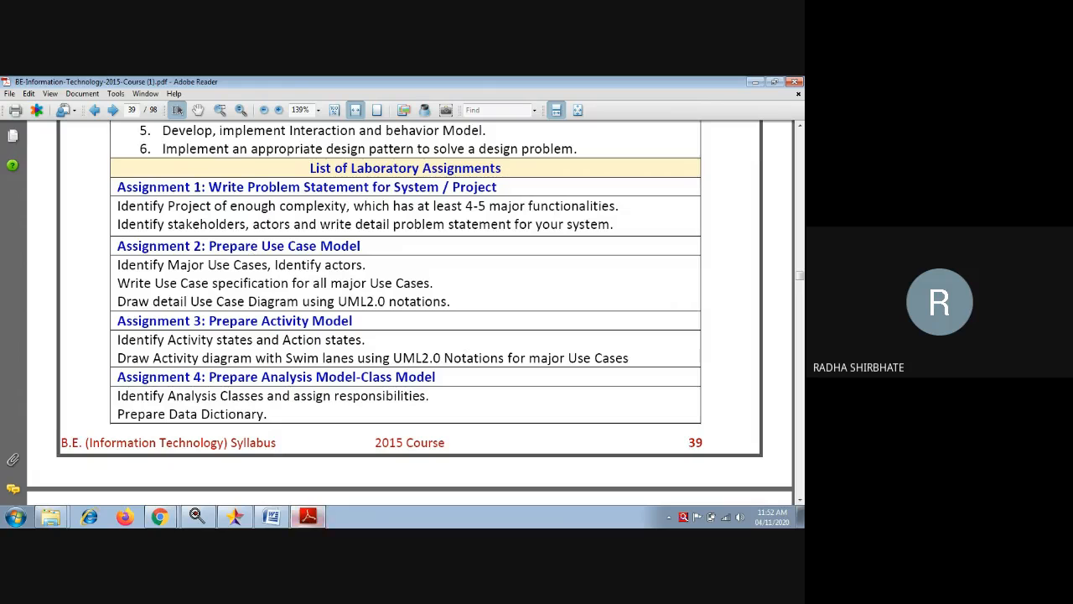
{"action": "left_click", "coordinate": [271, 515]}
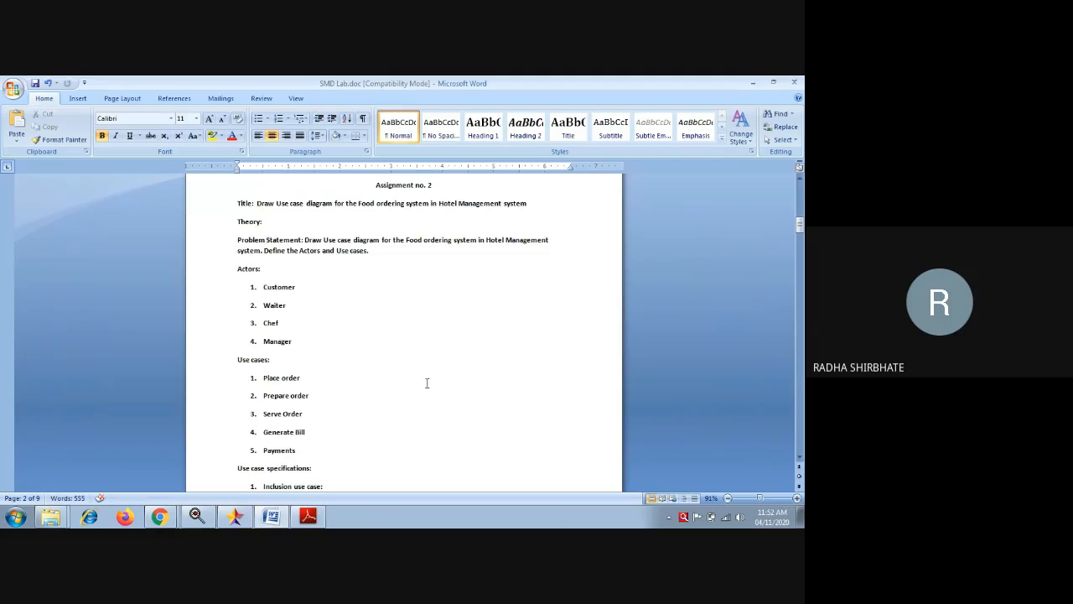
{"action": "scroll", "coordinate": [426, 383], "scroll_direction": "down", "scroll_amount": 1}
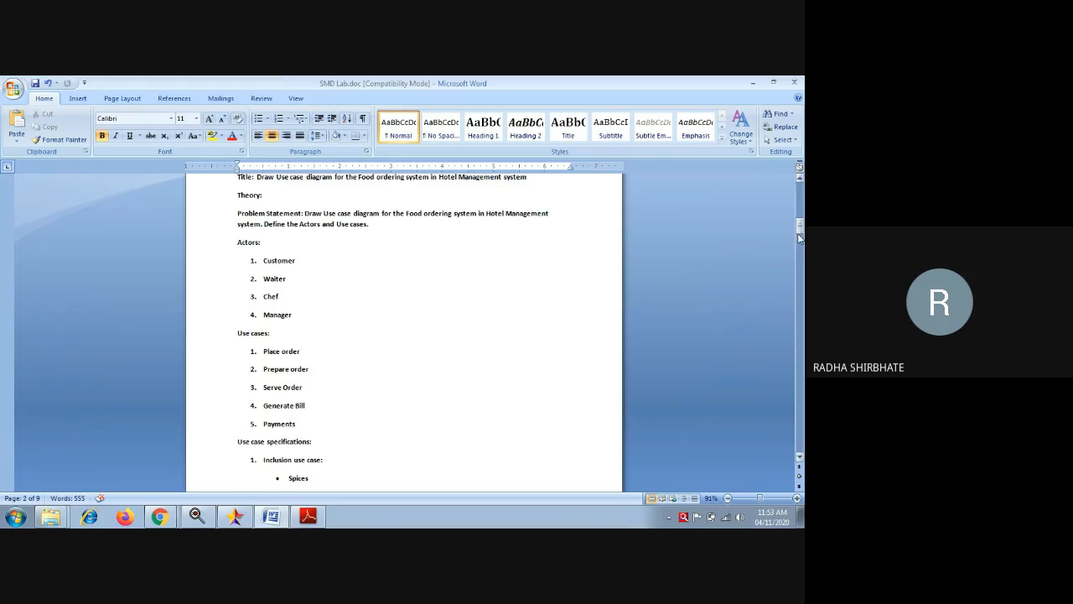
{"action": "left_click_drag", "start_coordinate": [800, 228], "coordinate": [800, 239]}
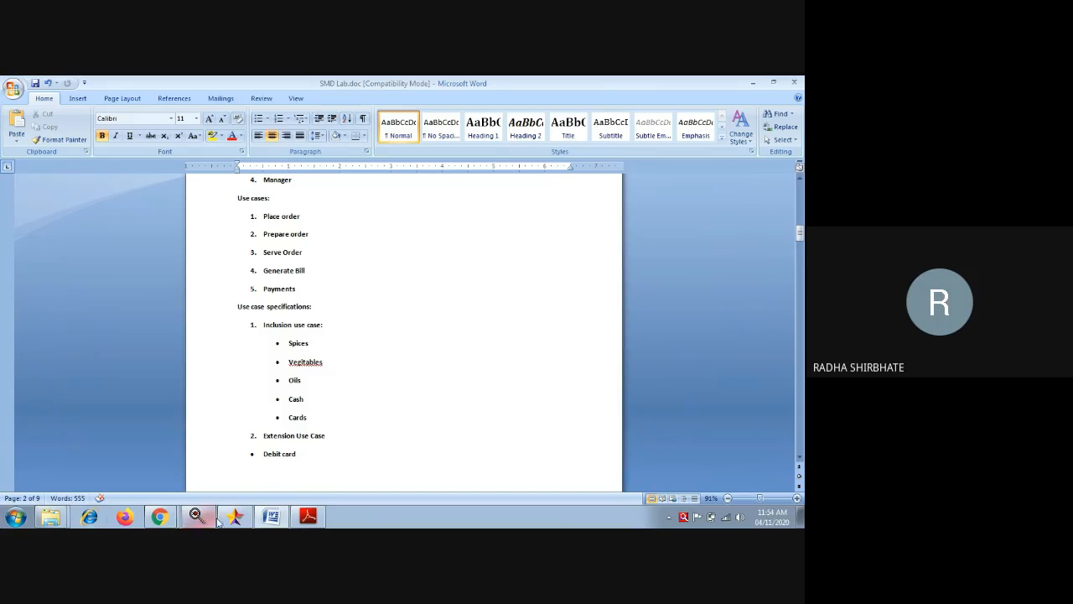
{"action": "mouse_move", "coordinate": [238, 519]}
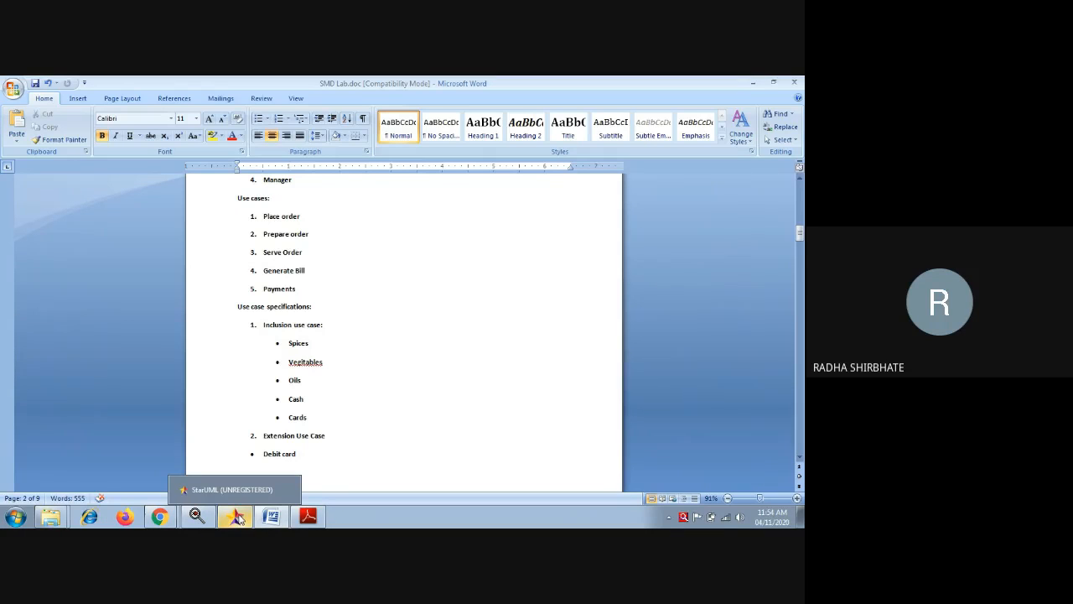
- In StarUML, create UseCaseDiagram1 under Model1 through Model > Add Diagram > Use Case Diagram
{"action": "left_click", "coordinate": [238, 518]}
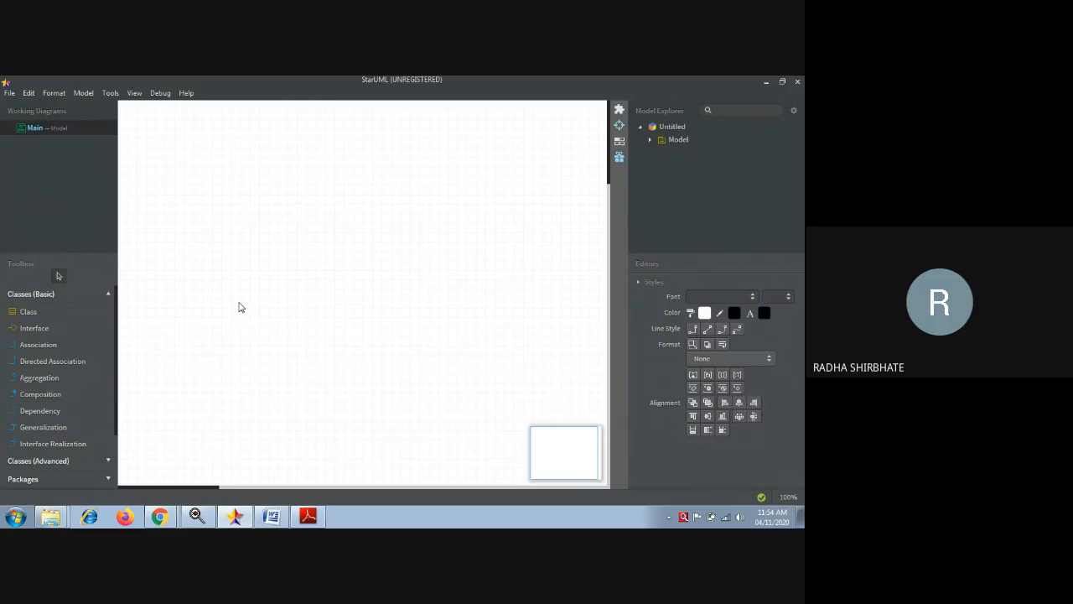
{"action": "left_click", "coordinate": [53, 92]}
{"action": "mouse_move", "coordinate": [80, 94]}
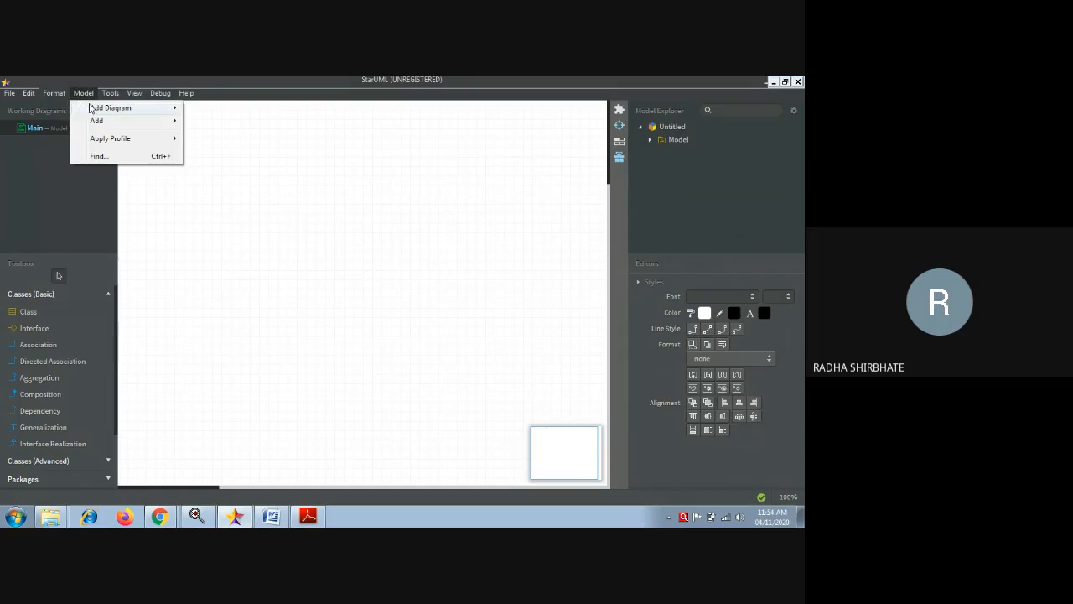
{"action": "mouse_move", "coordinate": [99, 110]}
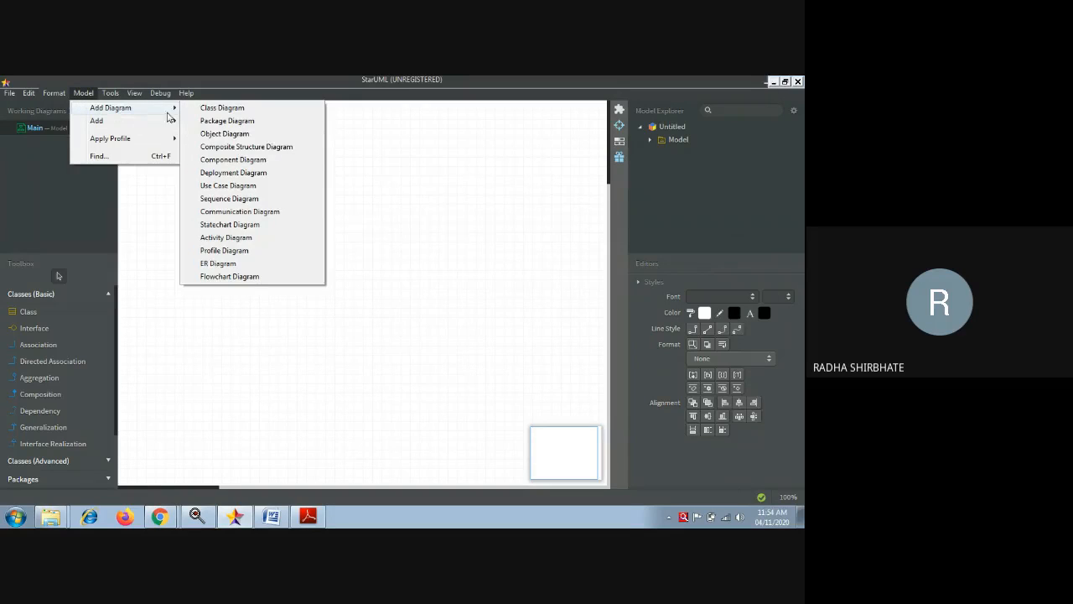
{"action": "left_click", "coordinate": [223, 185]}
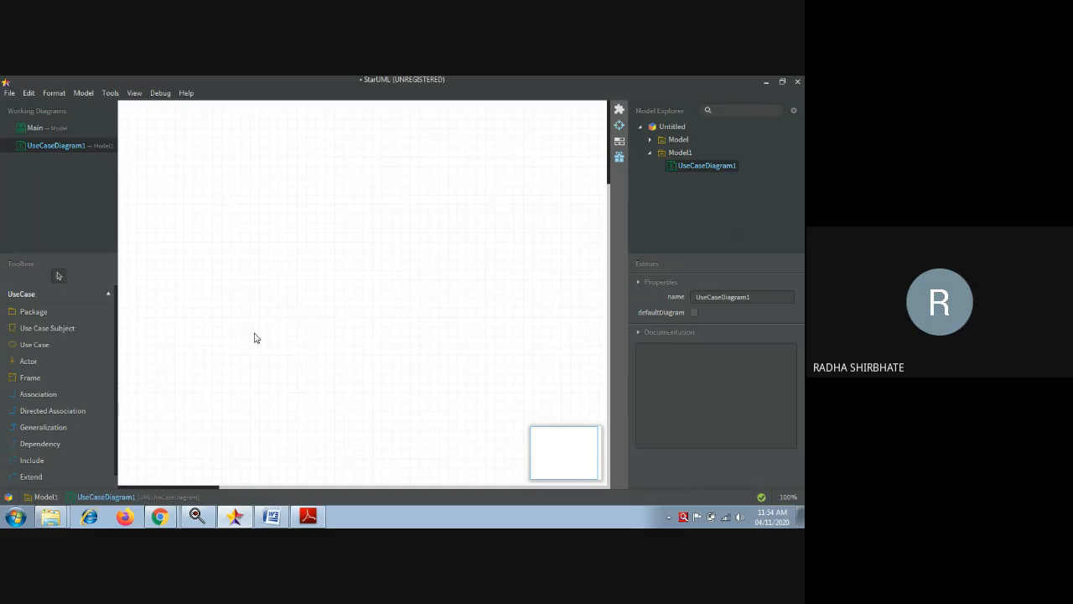
- Place an actor at the diagram's top left and name it cUSTOMER
{"action": "left_click", "coordinate": [30, 361]}
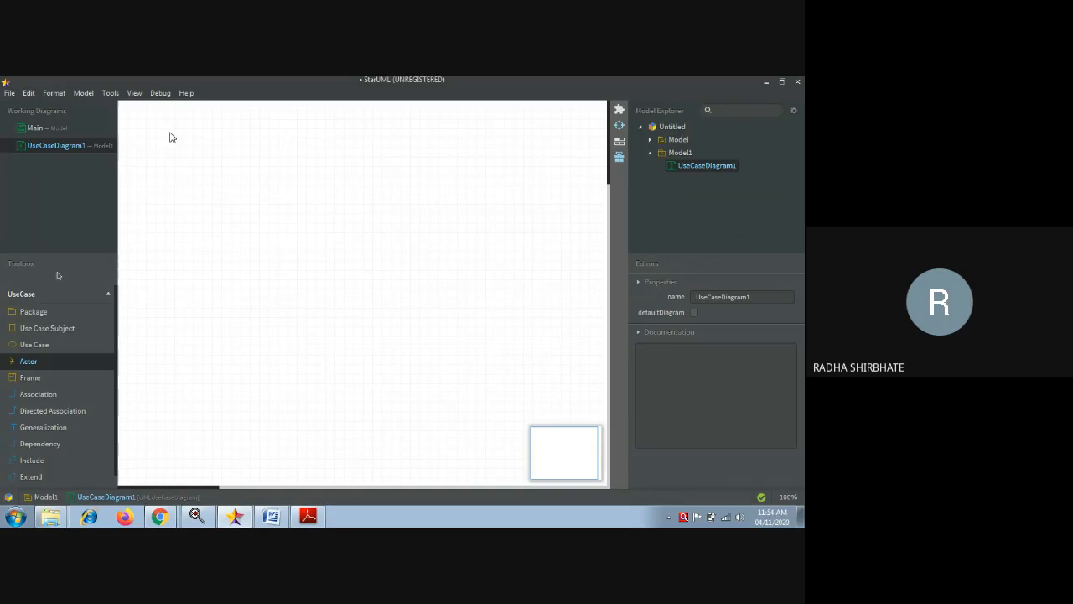
{"action": "left_click", "coordinate": [169, 136]}
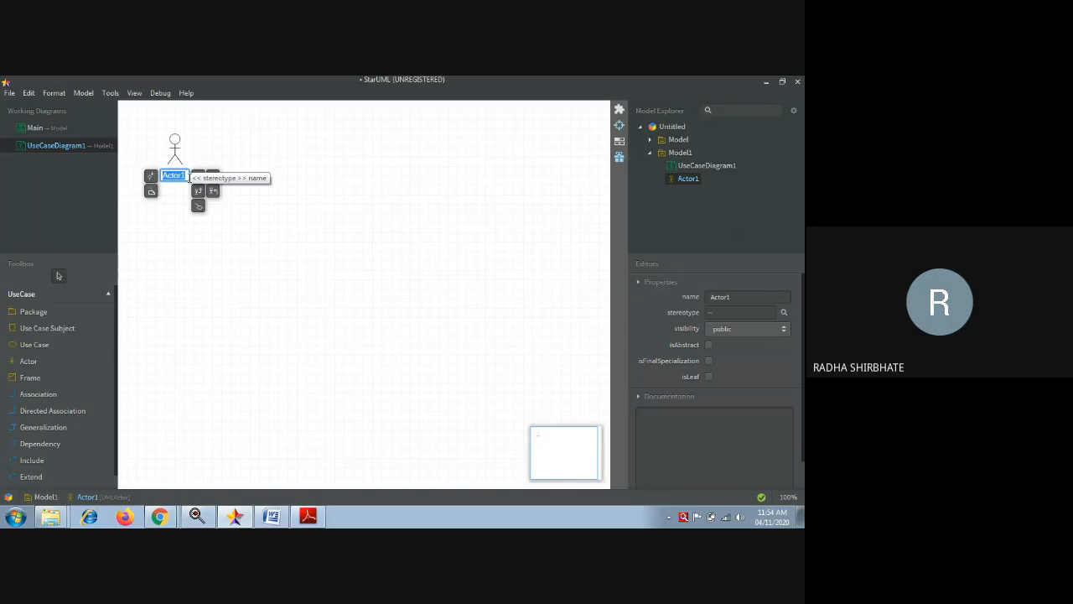
{"action": "key", "text": "BackSpace"}
{"action": "type", "text": "c"}
{"action": "type", "text": "US"}
{"action": "type", "text": "TOMER"}
{"action": "left_click", "coordinate": [262, 256]}
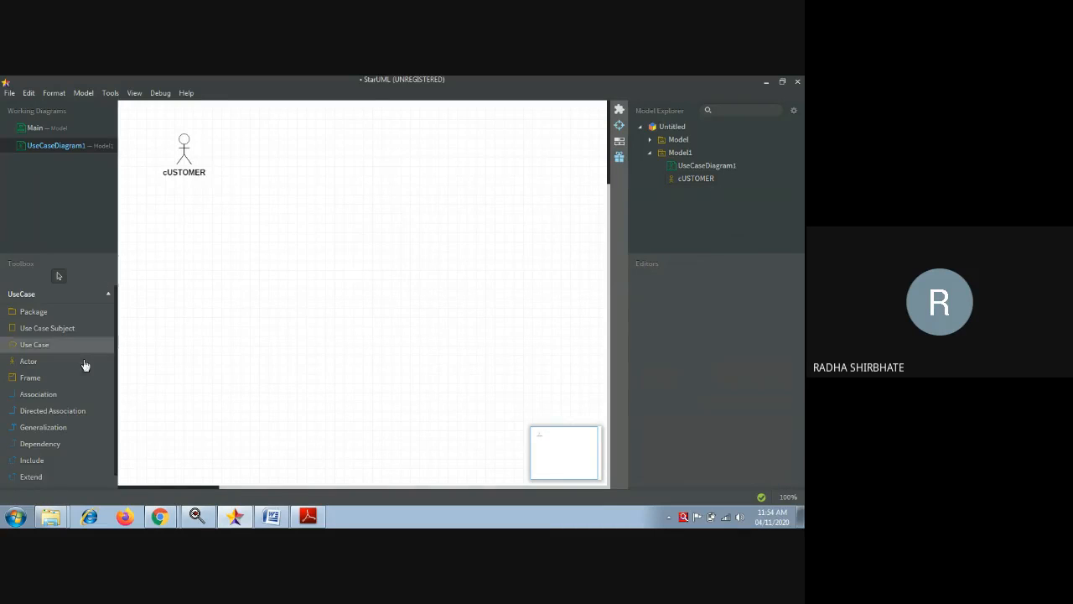
- Add an unnamed use case, UseCase1, below the cUSTOMER actor
{"action": "left_click", "coordinate": [42, 346]}
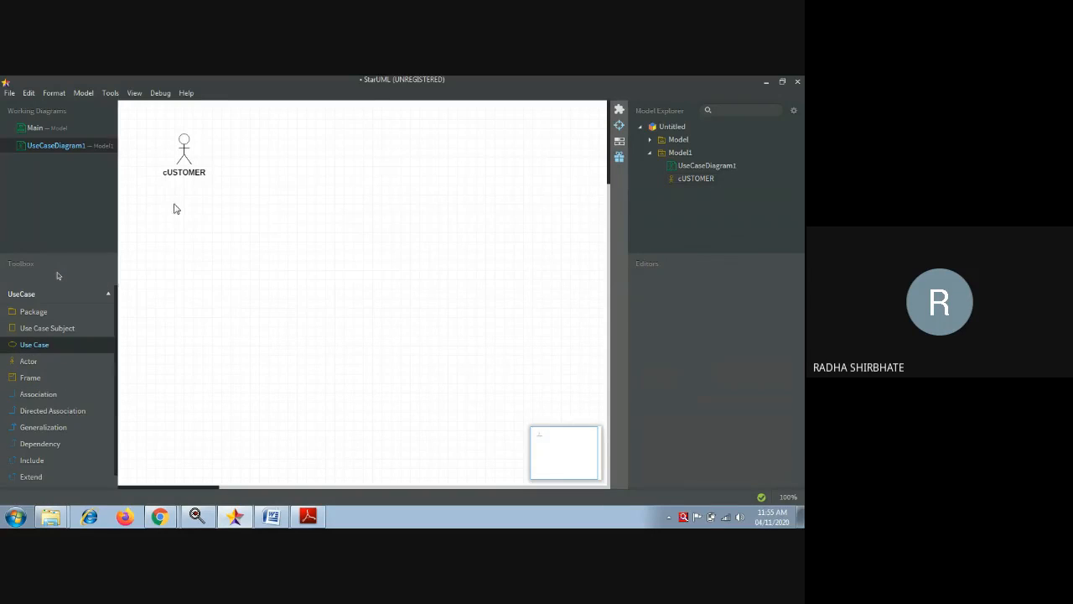
{"action": "left_click", "coordinate": [170, 201]}
{"action": "key", "text": "BackSpace"}
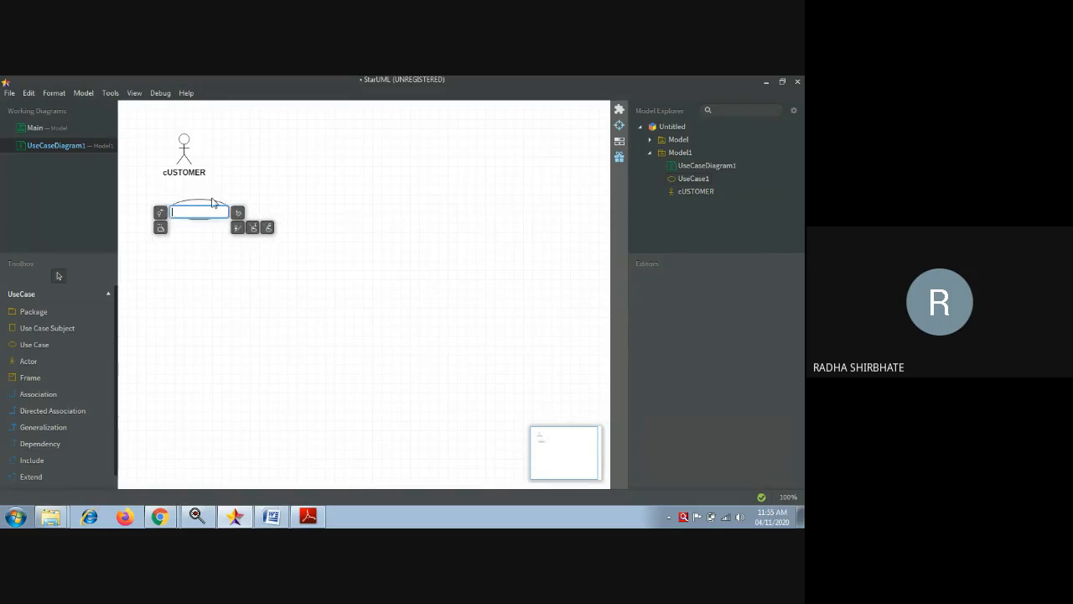
{"action": "left_click", "coordinate": [212, 199]}
{"action": "scroll", "coordinate": [212, 201], "scroll_direction": "down", "scroll_amount": 5}
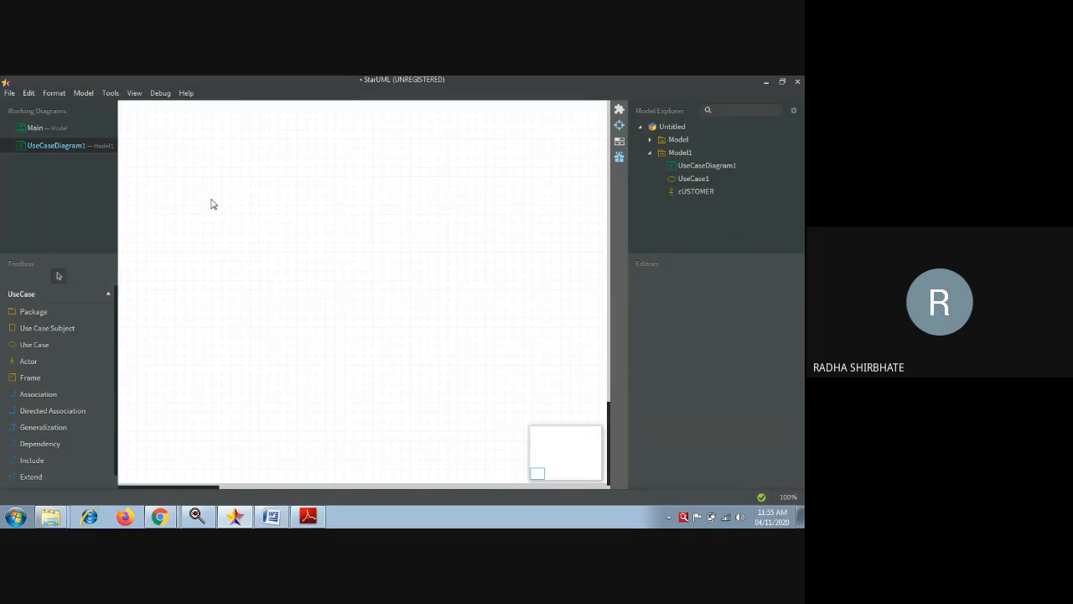
- Add actors named CUSTOMER and WAITER down the left side of the diagram
{"action": "left_click", "coordinate": [41, 361]}
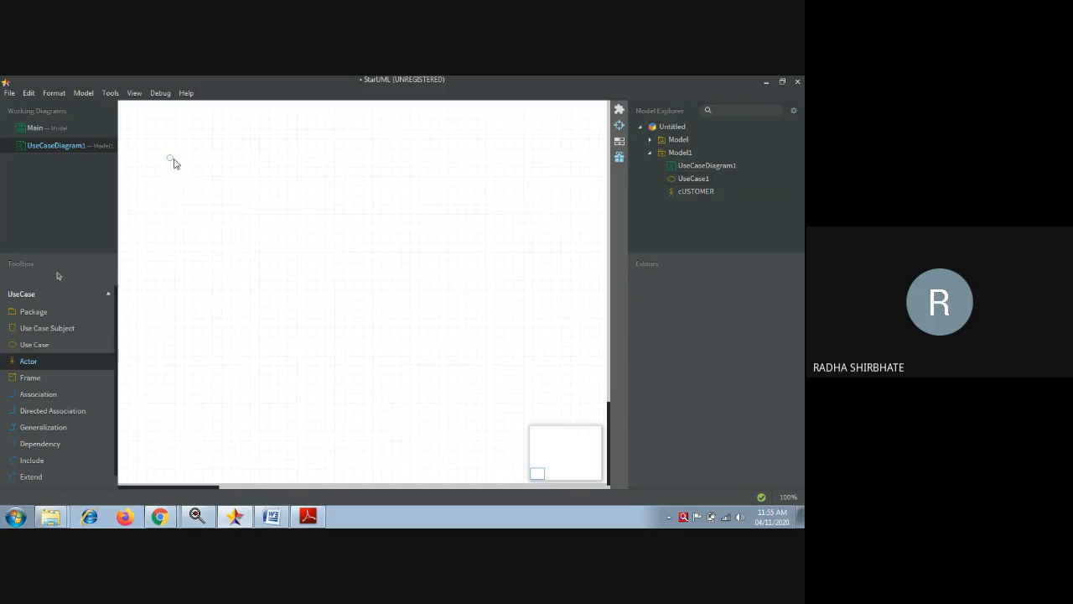
{"action": "left_click", "coordinate": [171, 159]}
{"action": "key", "text": "BackSpace"}
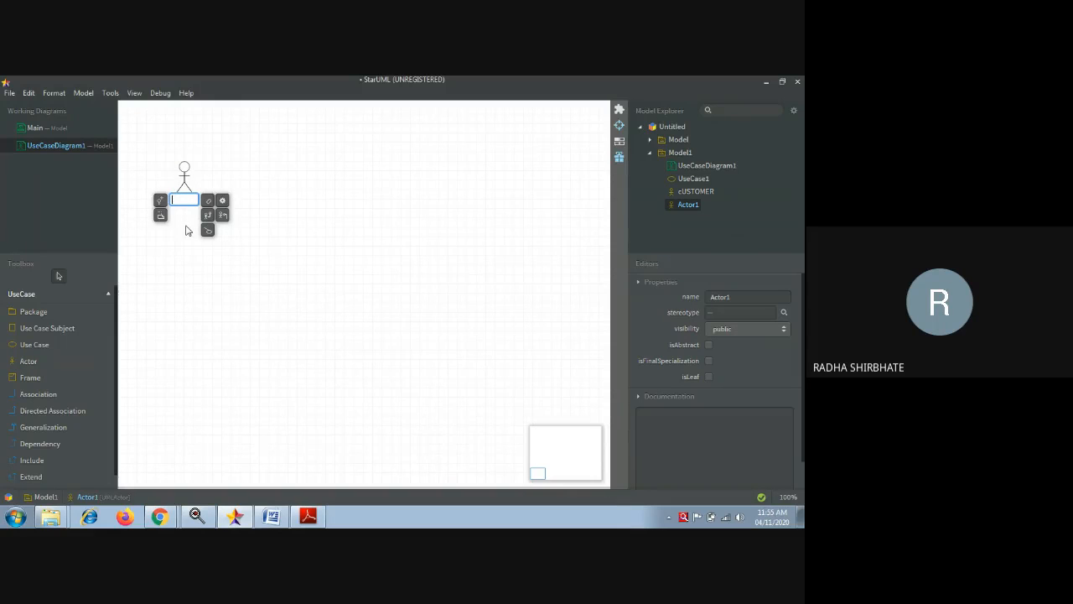
{"action": "type", "text": "CUSTOME"}
{"action": "type", "text": "R"}
{"action": "left_click", "coordinate": [236, 274]}
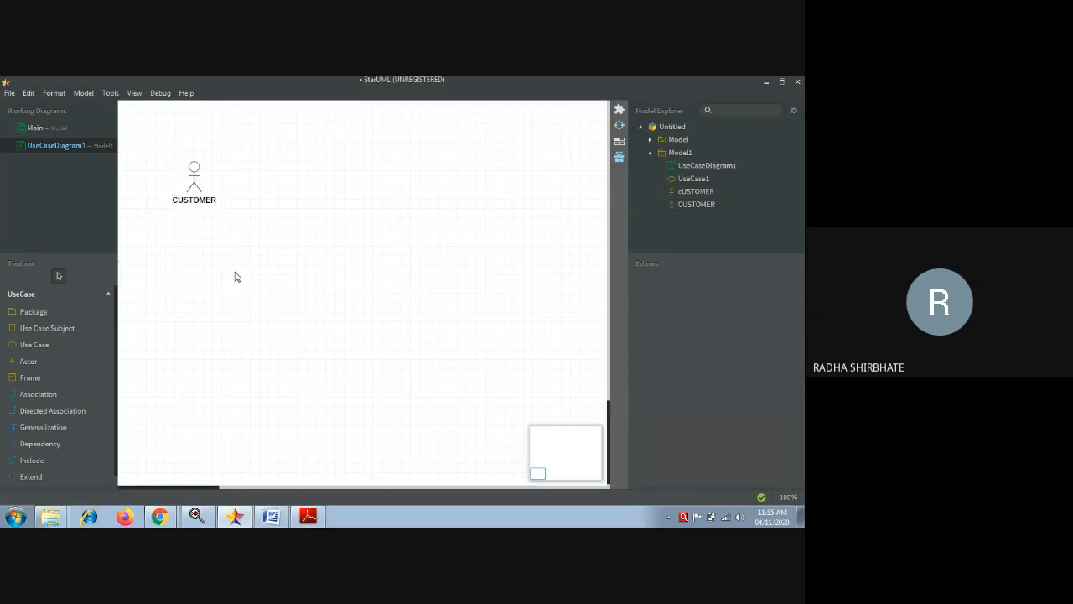
{"action": "left_click", "coordinate": [71, 364]}
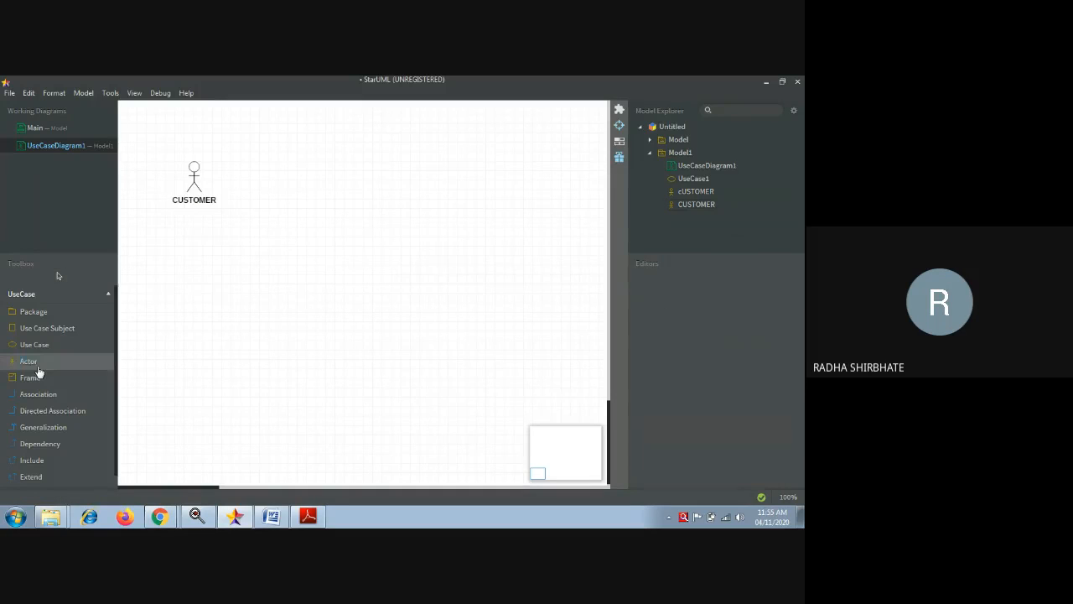
{"action": "left_click", "coordinate": [192, 244]}
{"action": "key", "text": "BackSpace"}
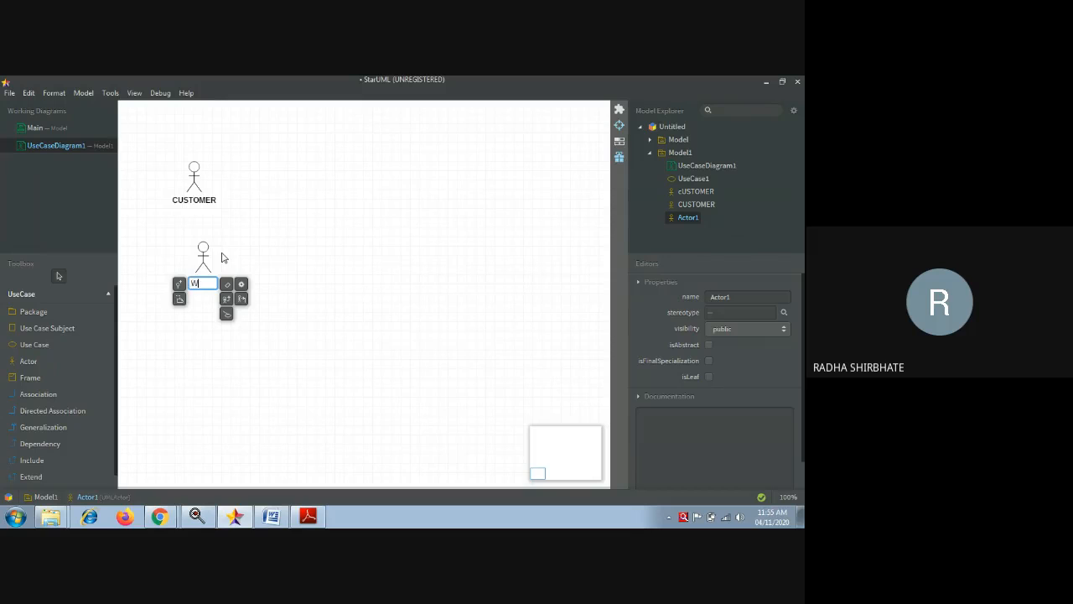
{"action": "type", "text": "WAITER"}
{"action": "left_click", "coordinate": [236, 256]}
- Add CHEF and MANAGER actors below WAITER, then line up WAITER and MANAGER with the column
{"action": "left_click", "coordinate": [37, 364]}
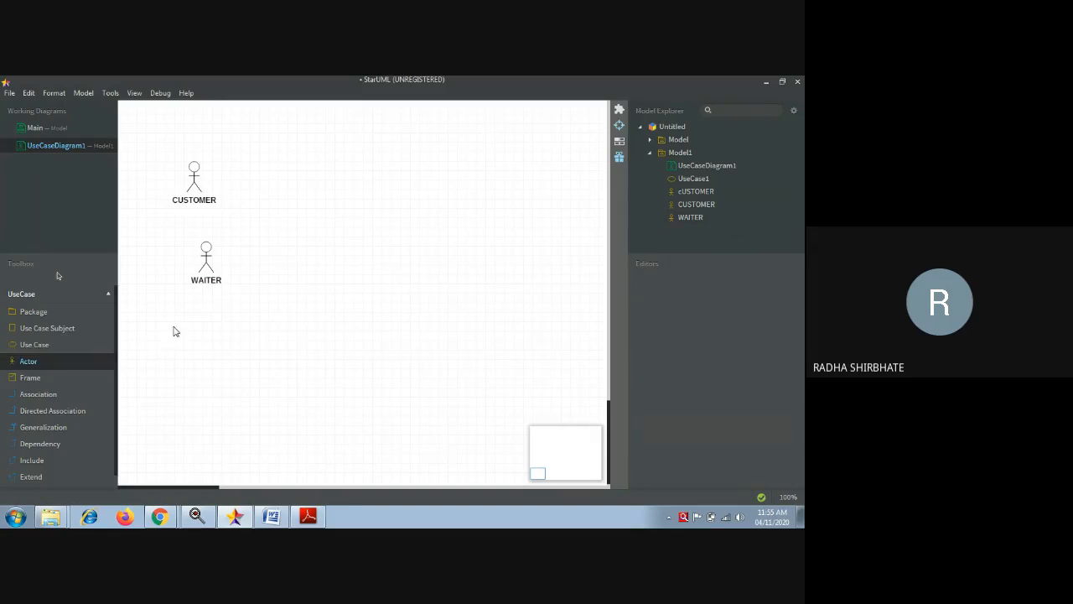
{"action": "left_click", "coordinate": [177, 330]}
{"action": "key", "text": "BackSpace"}
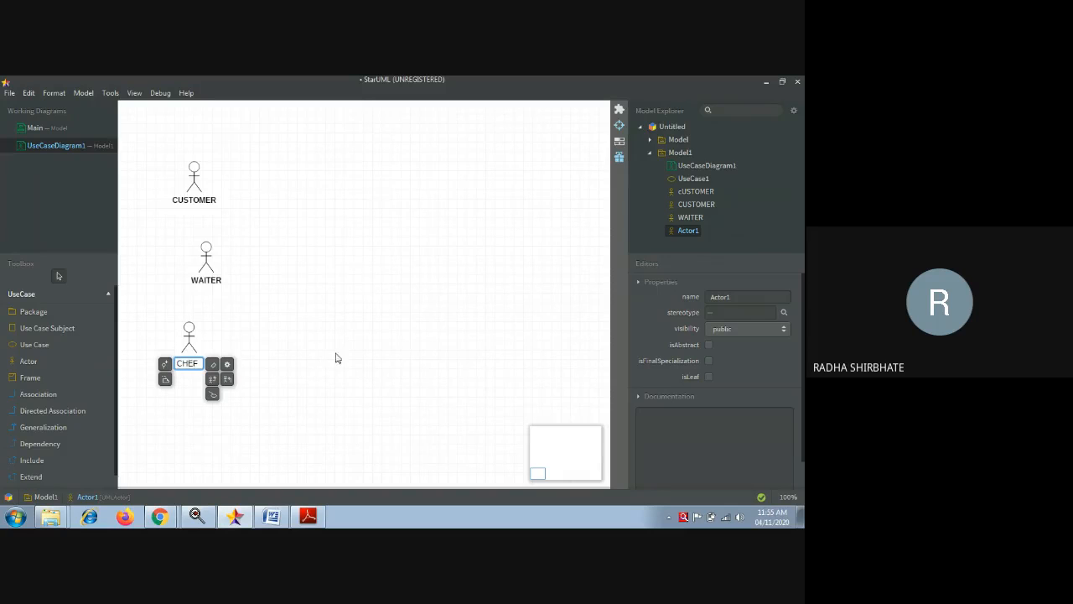
{"action": "left_click", "coordinate": [405, 321]}
{"action": "left_click", "coordinate": [42, 365]}
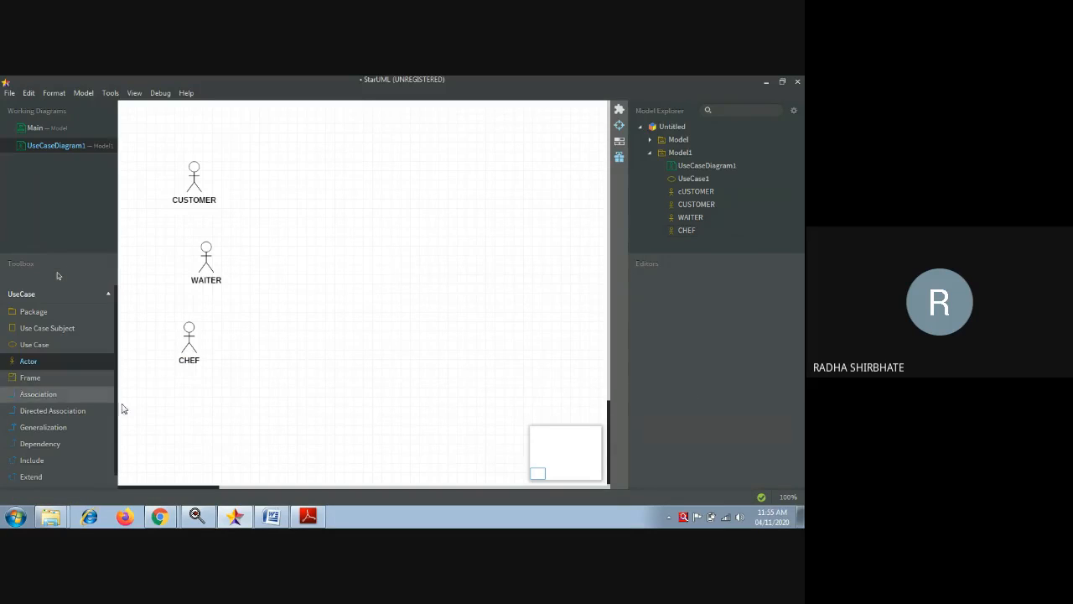
{"action": "left_click", "coordinate": [176, 408]}
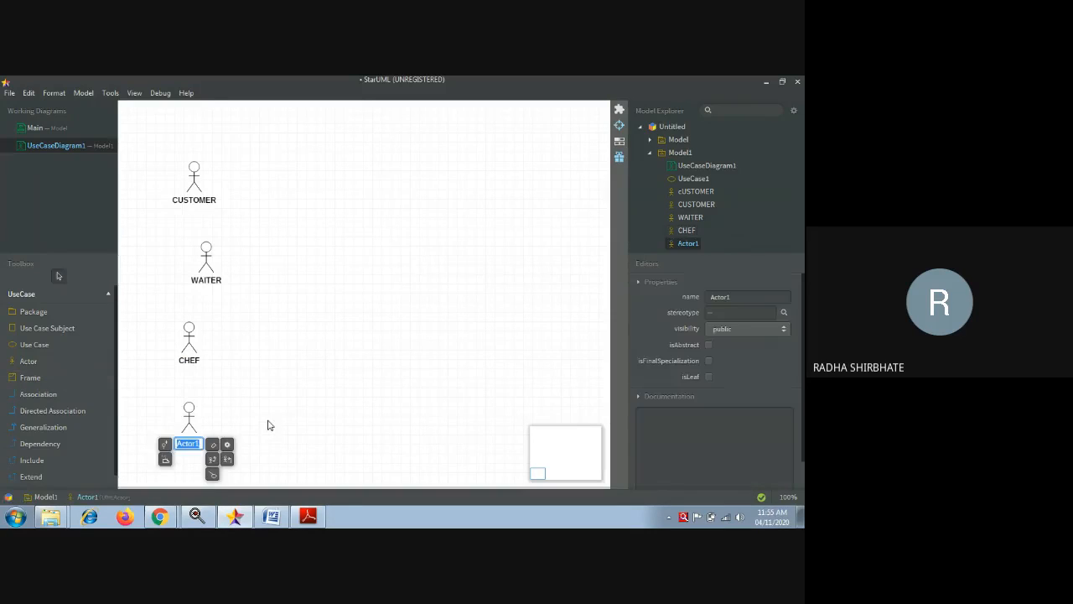
{"action": "key", "text": "BackSpace"}
{"action": "type", "text": "MANAGER"}
{"action": "left_click", "coordinate": [280, 378]}
{"action": "left_click_drag", "start_coordinate": [194, 267], "coordinate": [175, 263]}
{"action": "left_click", "coordinate": [199, 423]}
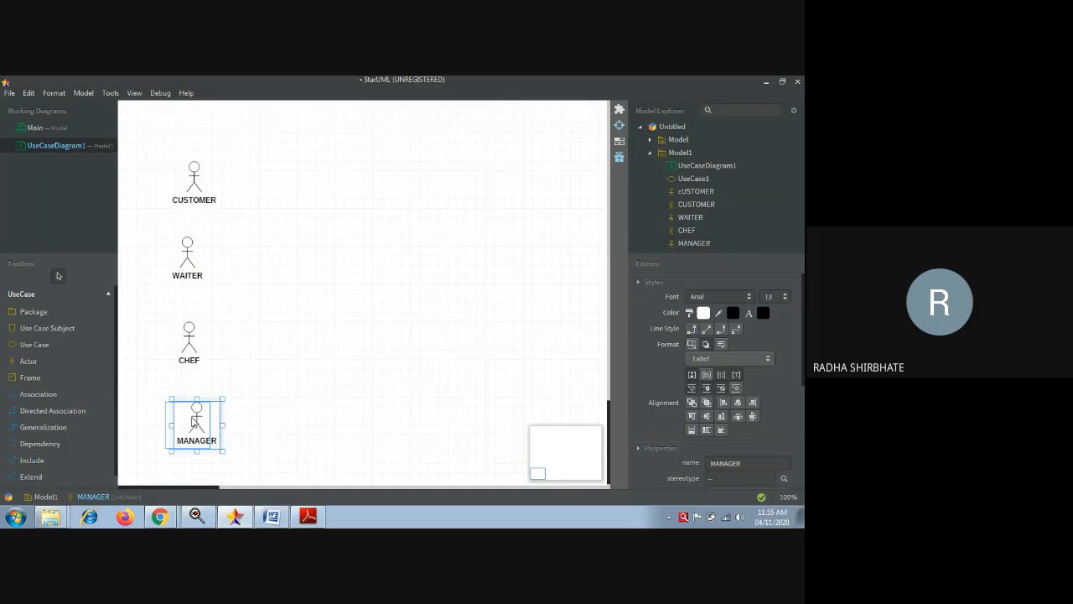
{"action": "left_click_drag", "start_coordinate": [198, 424], "coordinate": [189, 424]}
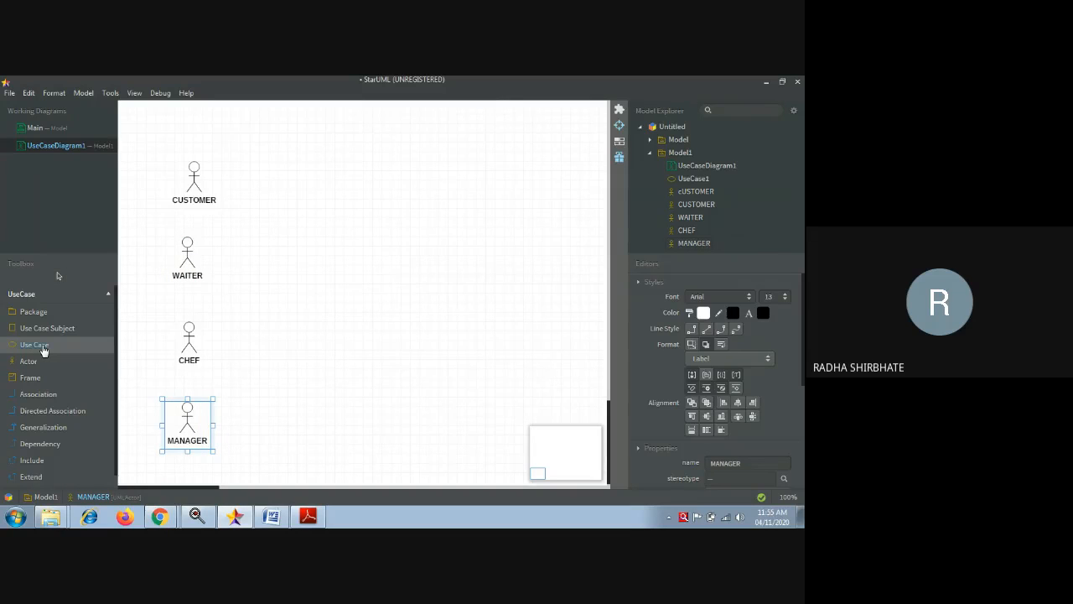
- Draw the PLACE ORDER use case near the top centre, with PREPARE ORDER below it
{"action": "left_click", "coordinate": [42, 346]}
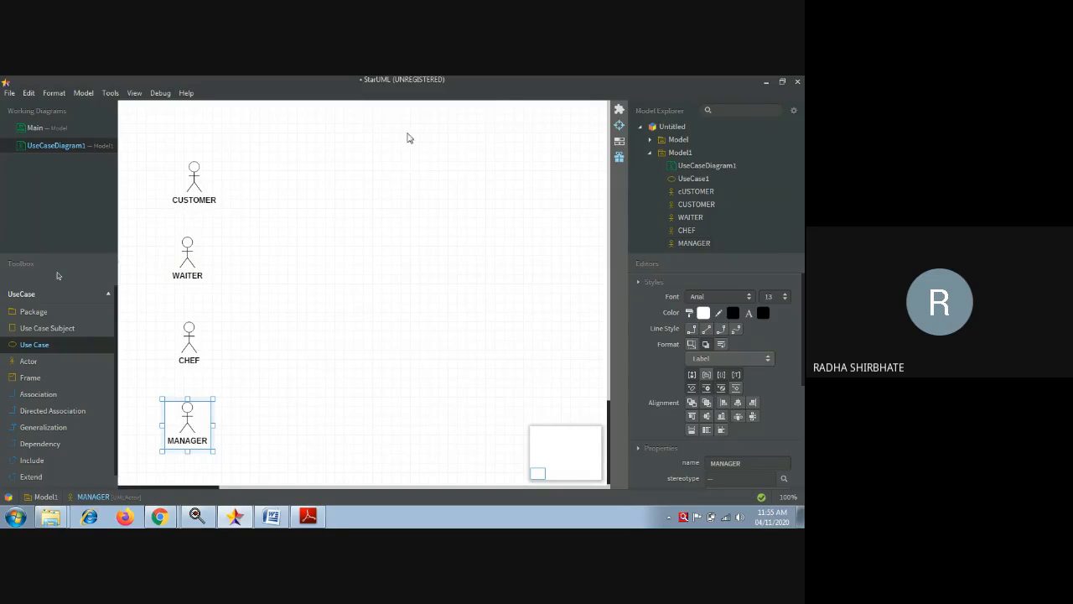
{"action": "left_click_drag", "start_coordinate": [391, 142], "coordinate": [517, 185]}
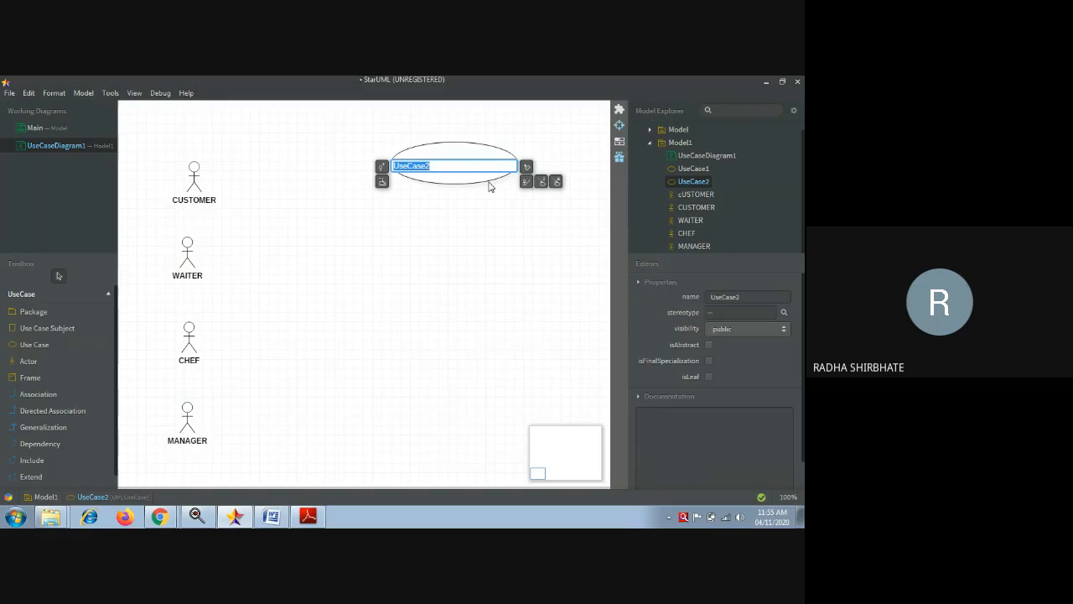
{"action": "key", "text": "BackSpace"}
{"action": "type", "text": "PLACE ORDER"}
{"action": "left_click", "coordinate": [443, 246]}
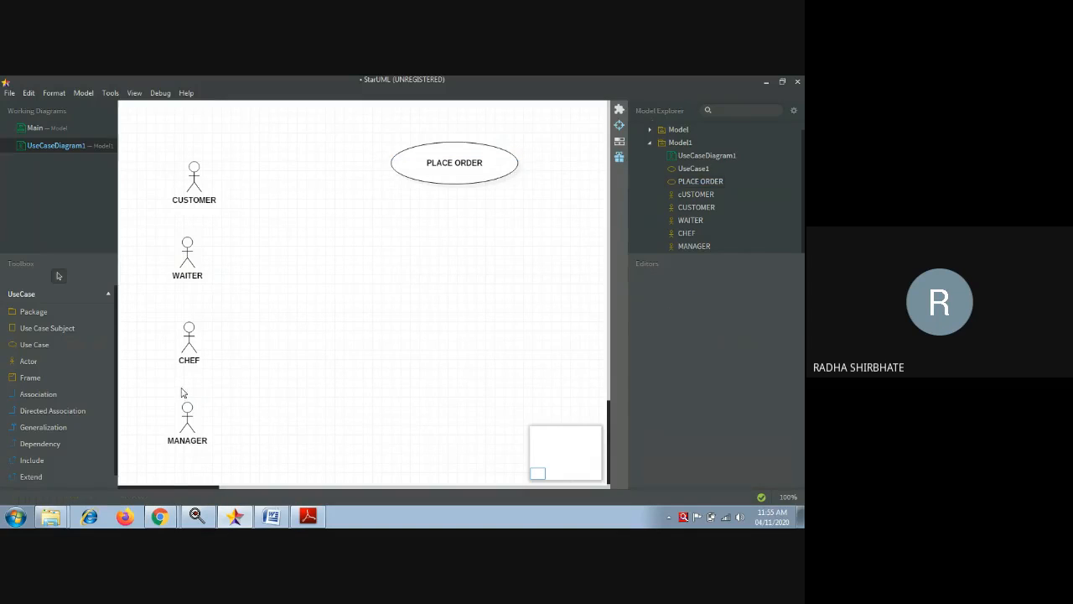
{"action": "left_click", "coordinate": [42, 345]}
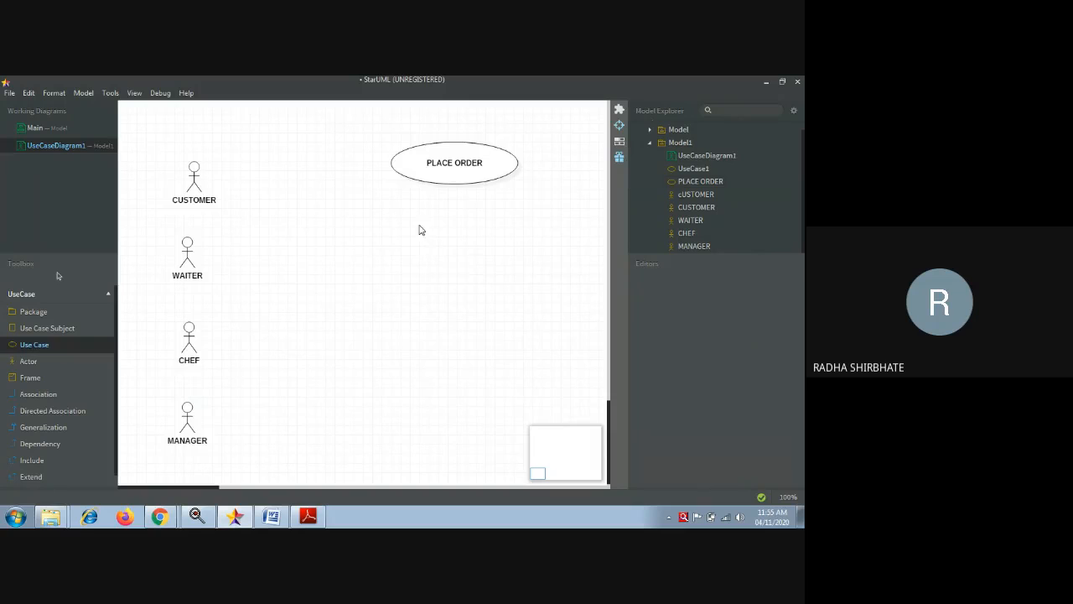
{"action": "left_click_drag", "start_coordinate": [414, 222], "coordinate": [516, 272]}
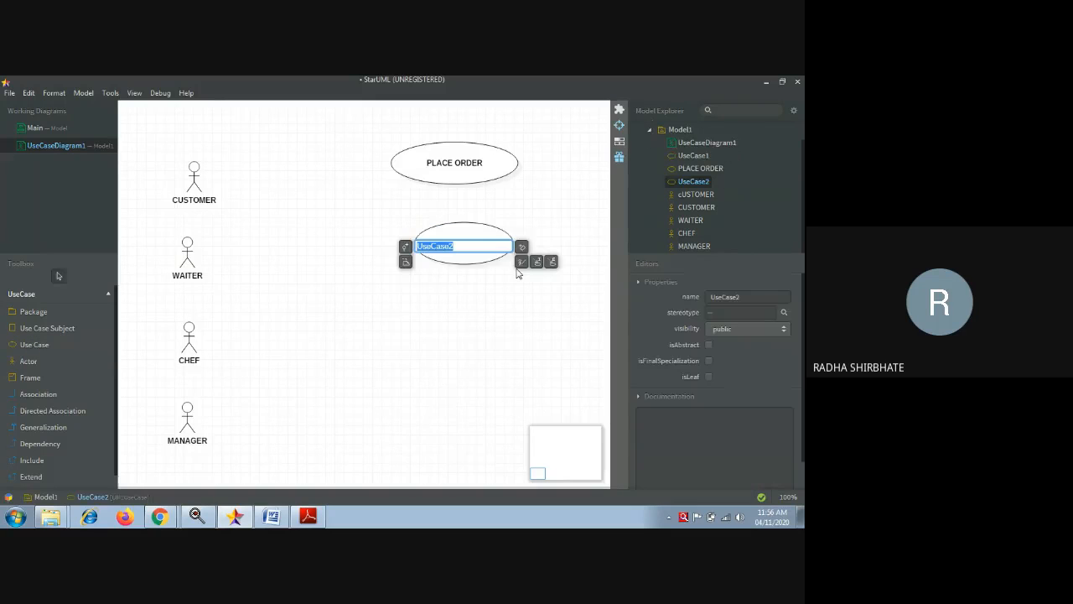
{"action": "type", "text": "PREPARE ORDER"}
{"action": "left_click", "coordinate": [343, 364]}
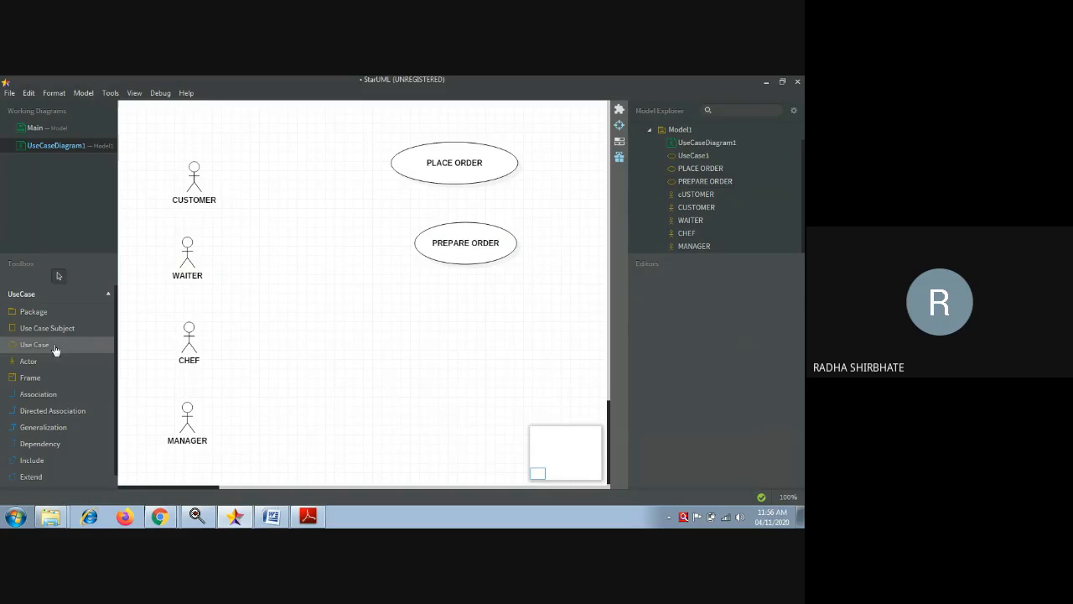
- Add SERVE ORDER below PREPARE ORDER and delete an accidentally placed actor
{"action": "left_click", "coordinate": [34, 344]}
{"action": "left_click_drag", "start_coordinate": [419, 298], "coordinate": [515, 337]}
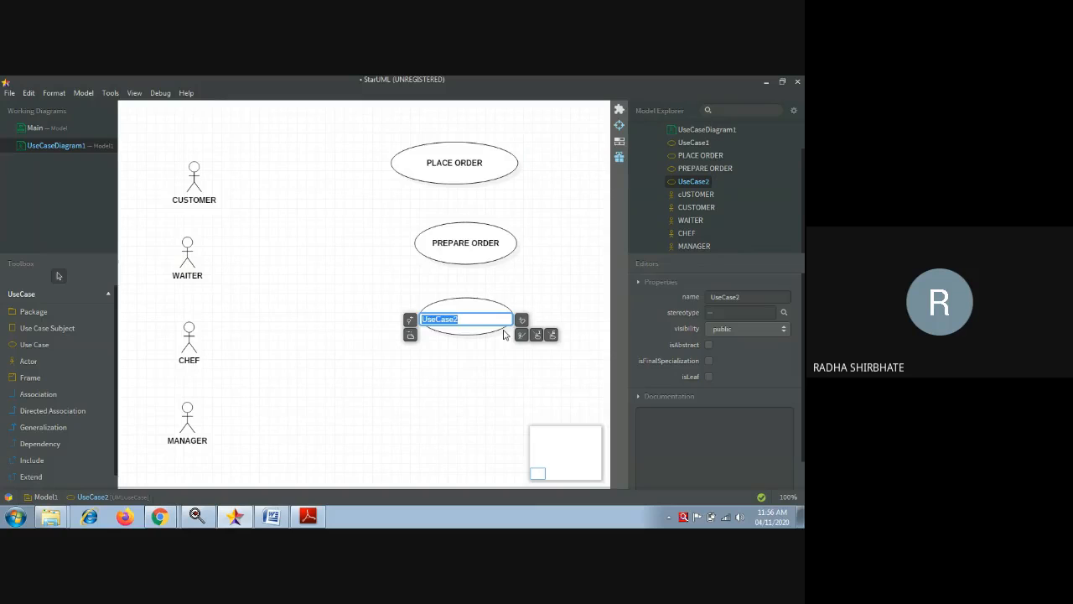
{"action": "key", "text": "BackSpace"}
{"action": "left_click", "coordinate": [409, 405]}
{"action": "left_click", "coordinate": [42, 363]}
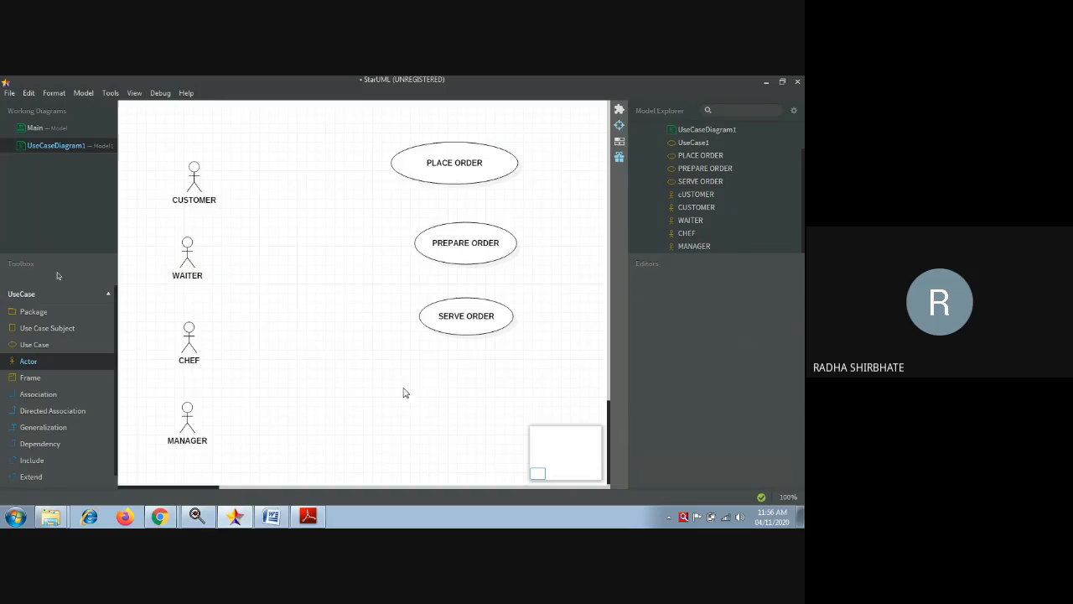
{"action": "left_click_drag", "start_coordinate": [425, 365], "coordinate": [506, 413]}
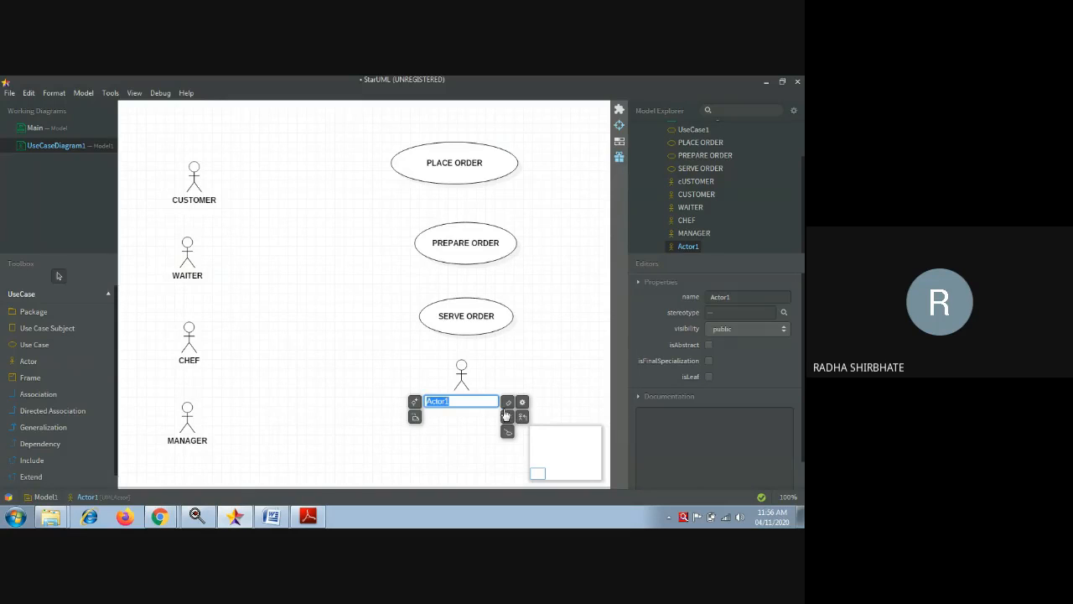
{"action": "left_click", "coordinate": [550, 359]}
{"action": "left_click", "coordinate": [463, 379]}
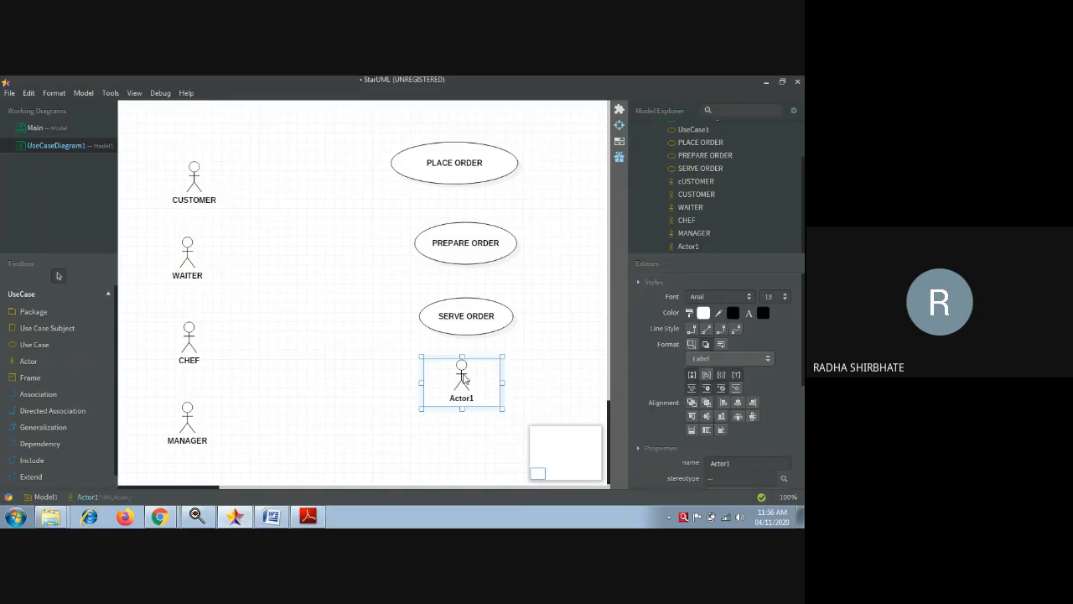
{"action": "scroll", "coordinate": [465, 379], "scroll_direction": "down", "scroll_amount": 1}
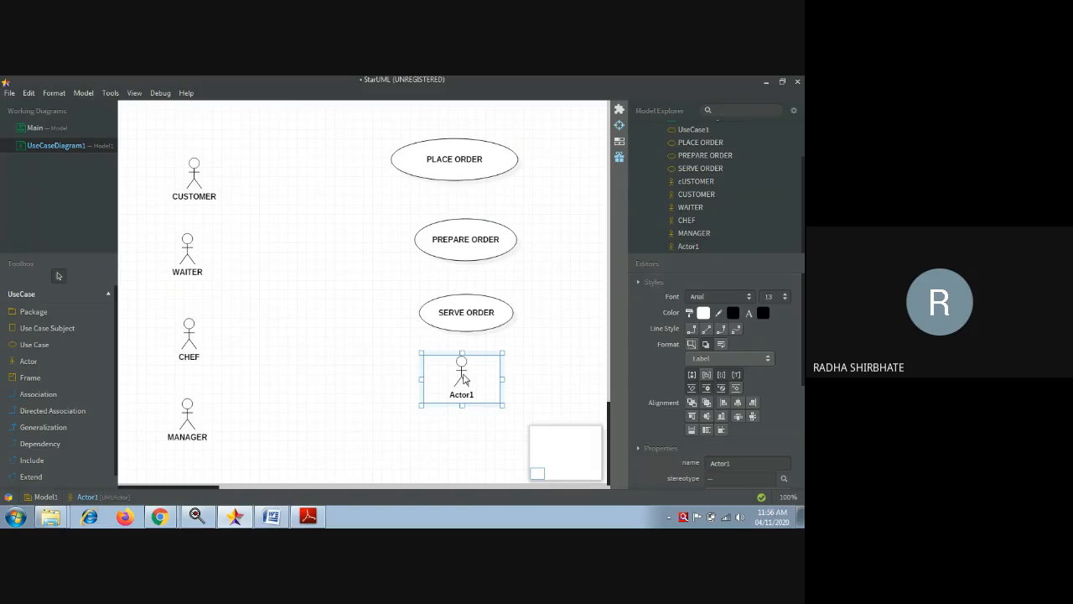
{"action": "key", "text": "Delete"}
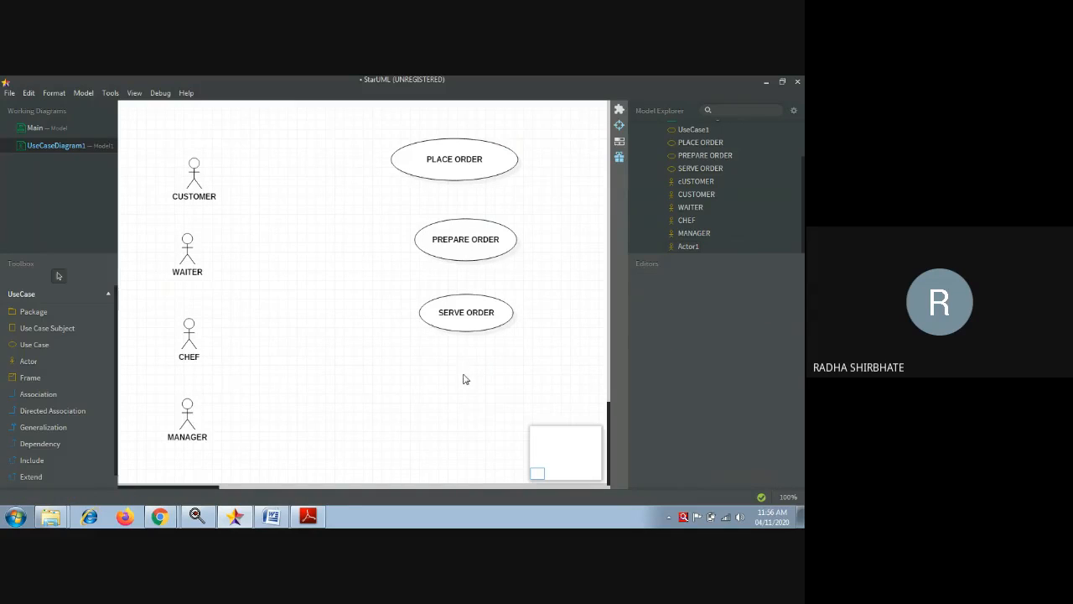
- Add GENERATE BILL and PAYMENT use cases below SERVE ORDER
{"action": "left_click", "coordinate": [37, 344]}
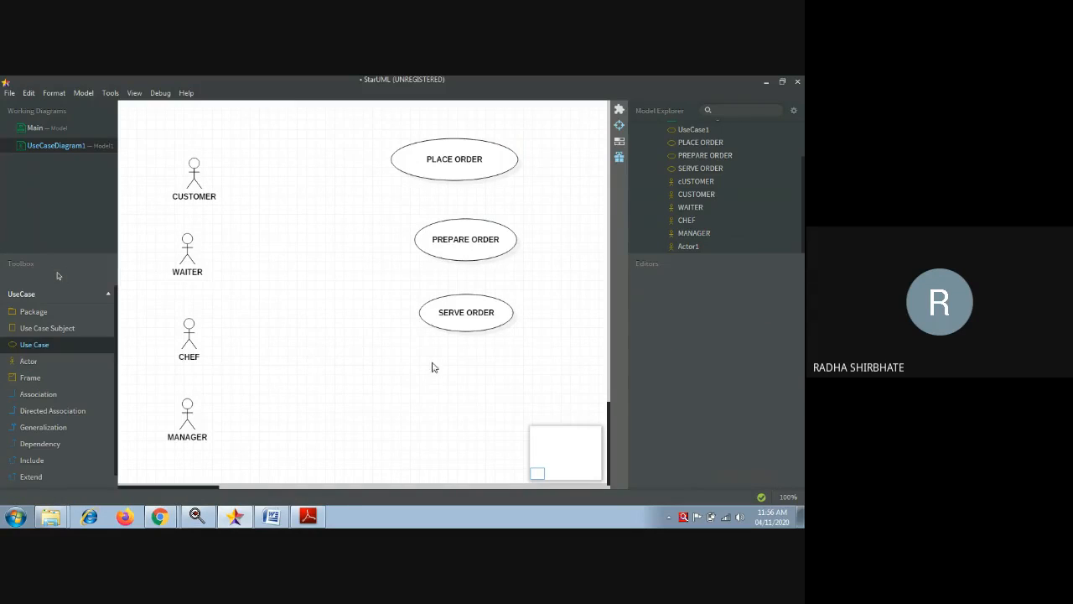
{"action": "left_click_drag", "start_coordinate": [423, 355], "coordinate": [502, 390]}
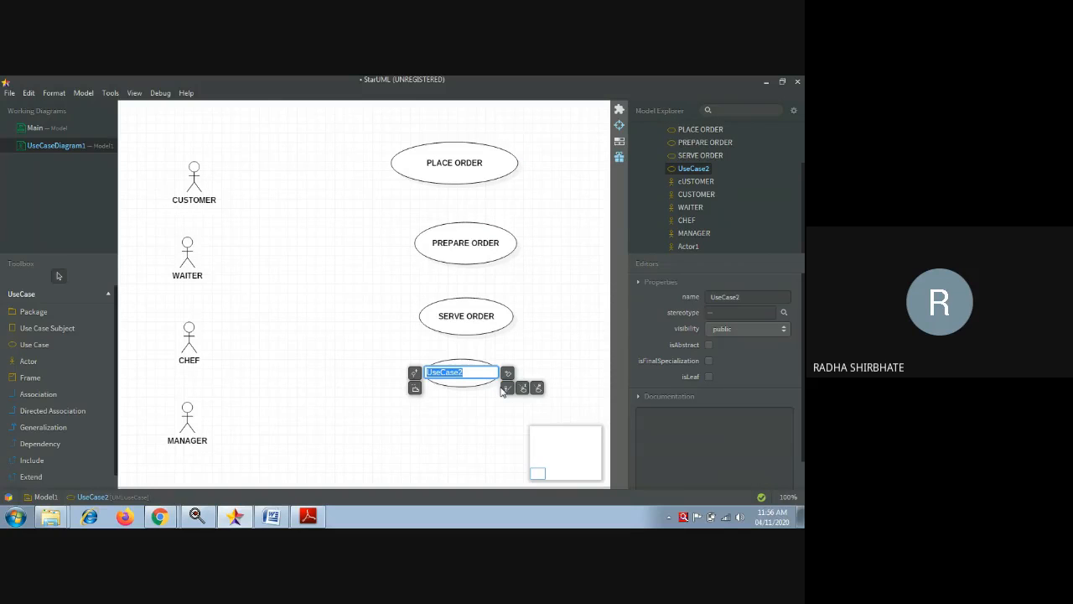
{"action": "type", "text": "GENERATE BILL"}
{"action": "left_click", "coordinate": [32, 345]}
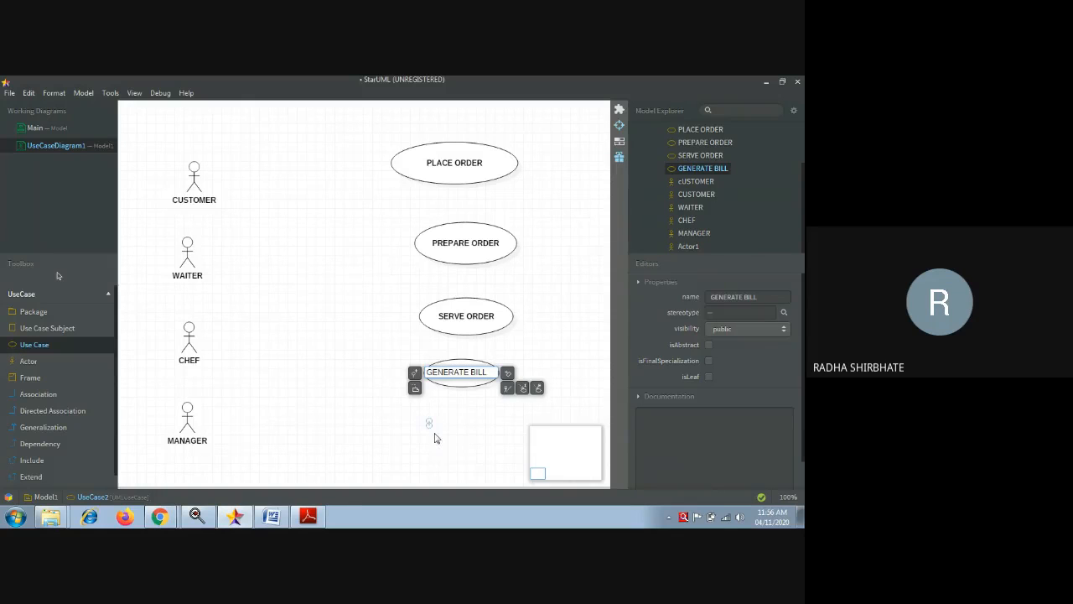
{"action": "left_click_drag", "start_coordinate": [429, 420], "coordinate": [497, 465]}
{"action": "key", "text": "BackSpace"}
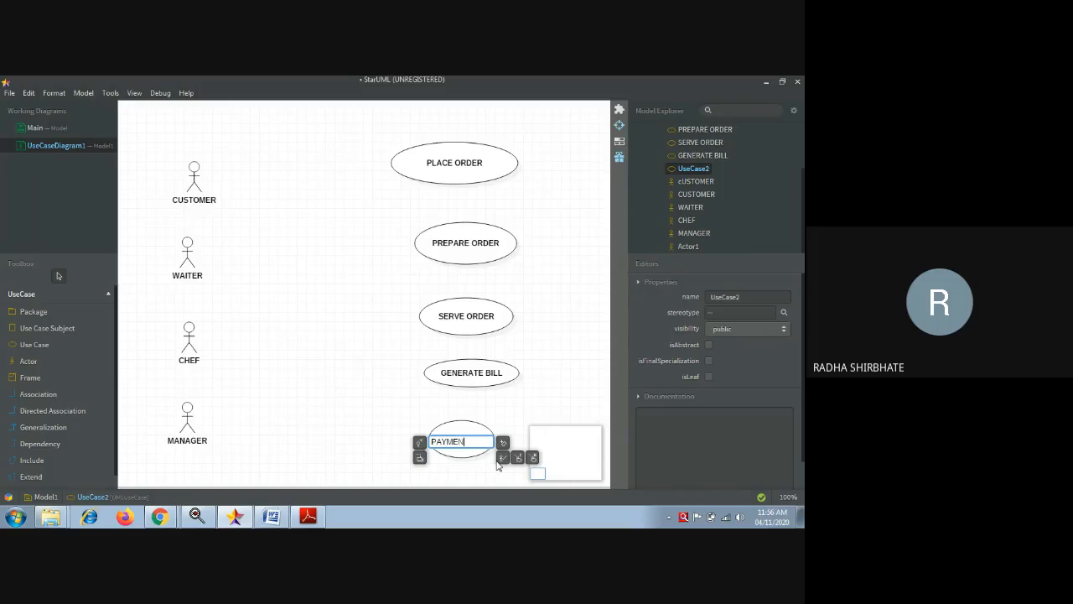
{"action": "type", "text": "PAYMENT"}
{"action": "left_click", "coordinate": [341, 322]}
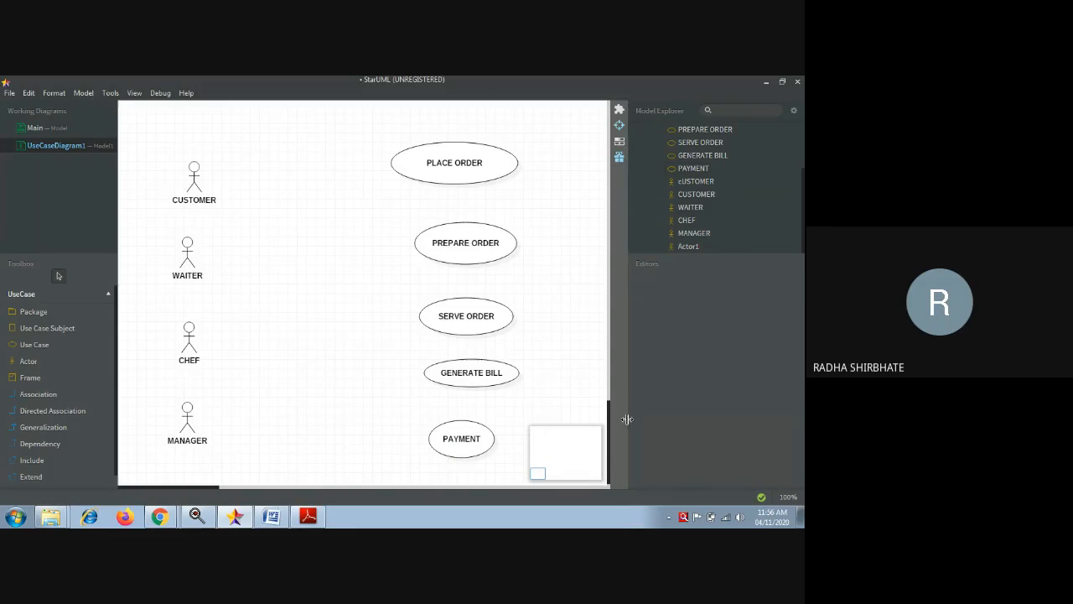
- Shift and widen PREPARE ORDER, align SERVE ORDER with it, and draw a CUSTOMER→PLACE ORDER directed association
{"action": "left_click", "coordinate": [424, 258]}
{"action": "left_click_drag", "start_coordinate": [424, 257], "coordinate": [424, 258]}
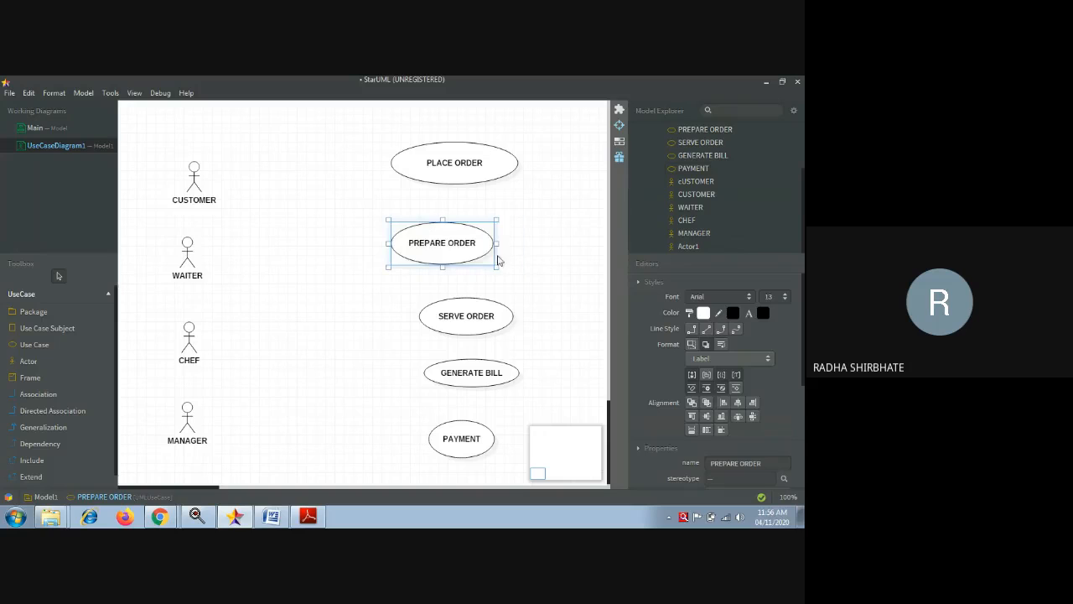
{"action": "left_click_drag", "start_coordinate": [498, 244], "coordinate": [503, 242]}
{"action": "left_click_drag", "start_coordinate": [477, 318], "coordinate": [512, 311]}
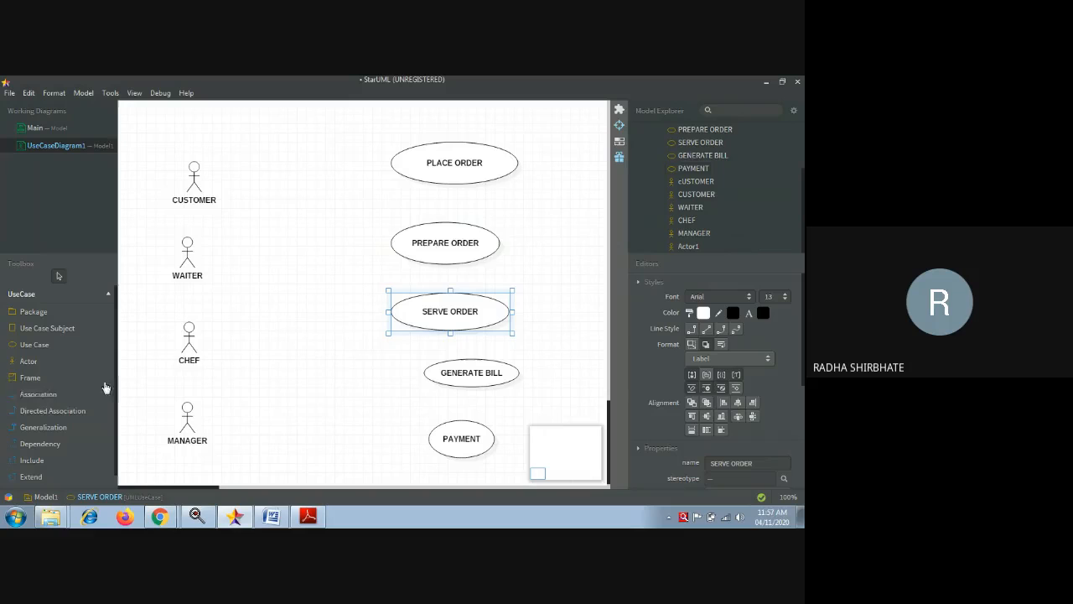
{"action": "left_click", "coordinate": [48, 416]}
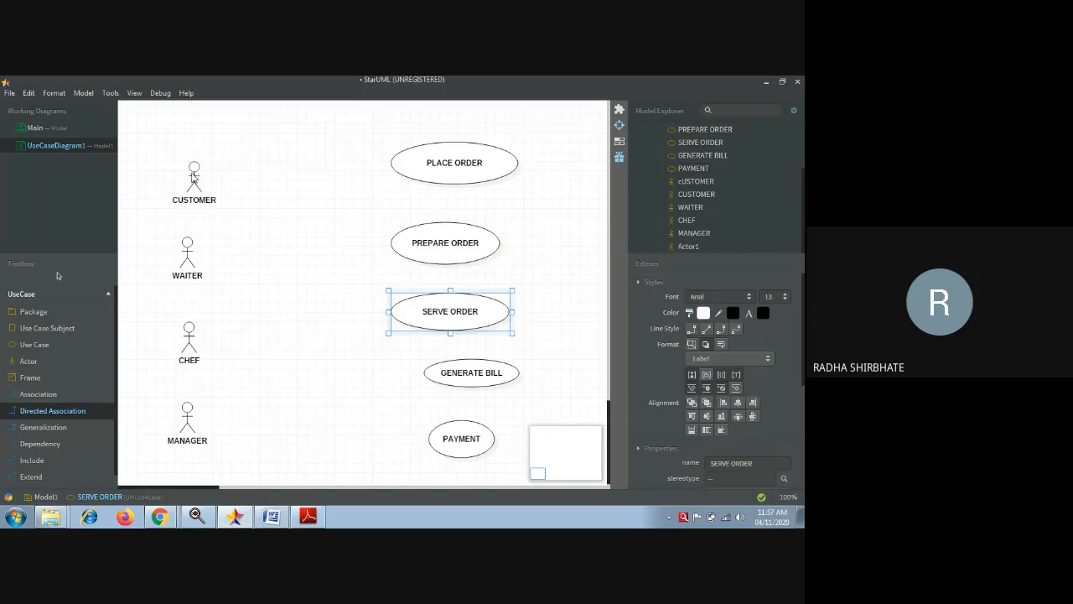
{"action": "left_click_drag", "start_coordinate": [194, 177], "coordinate": [402, 165]}
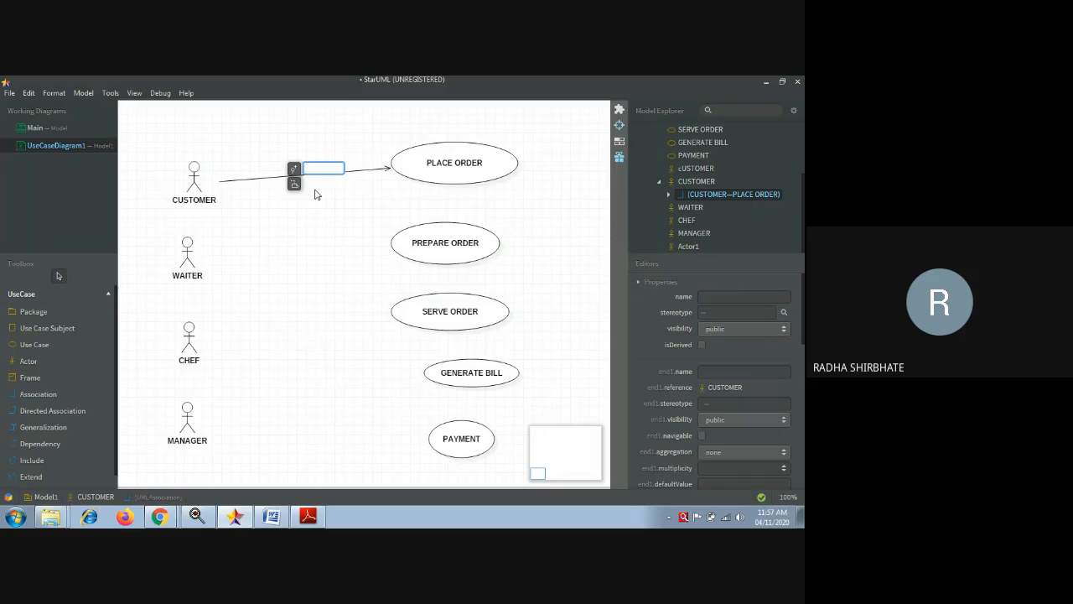
- Draw directed associations CUSTOMER→PAYMENT, WAITER→PLACE ORDER and WAITER→SERVE ORDER
{"action": "left_click", "coordinate": [54, 413]}
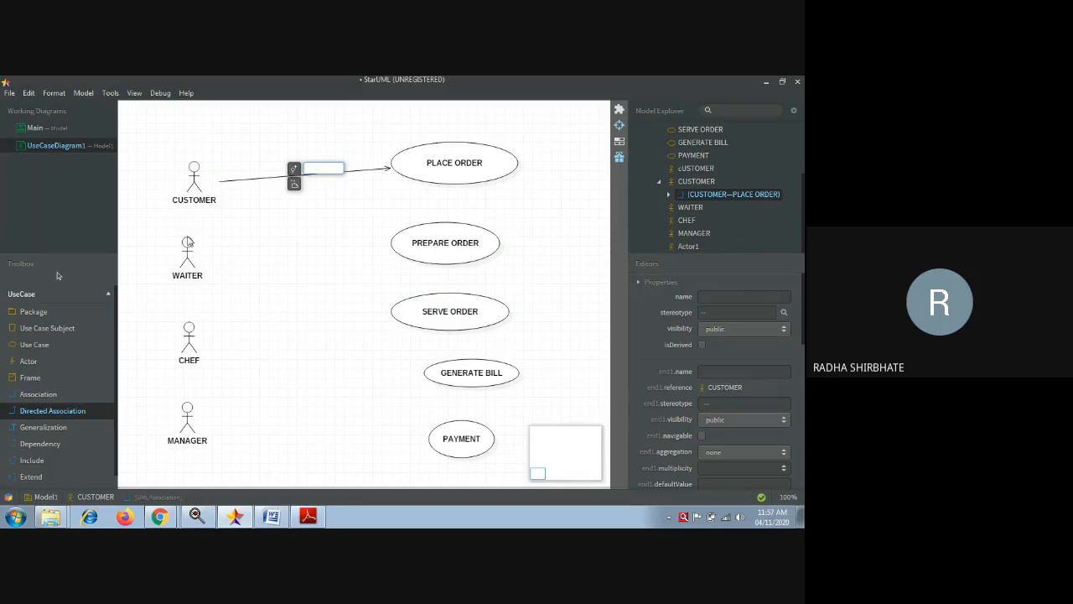
{"action": "left_click_drag", "start_coordinate": [191, 185], "coordinate": [452, 436]}
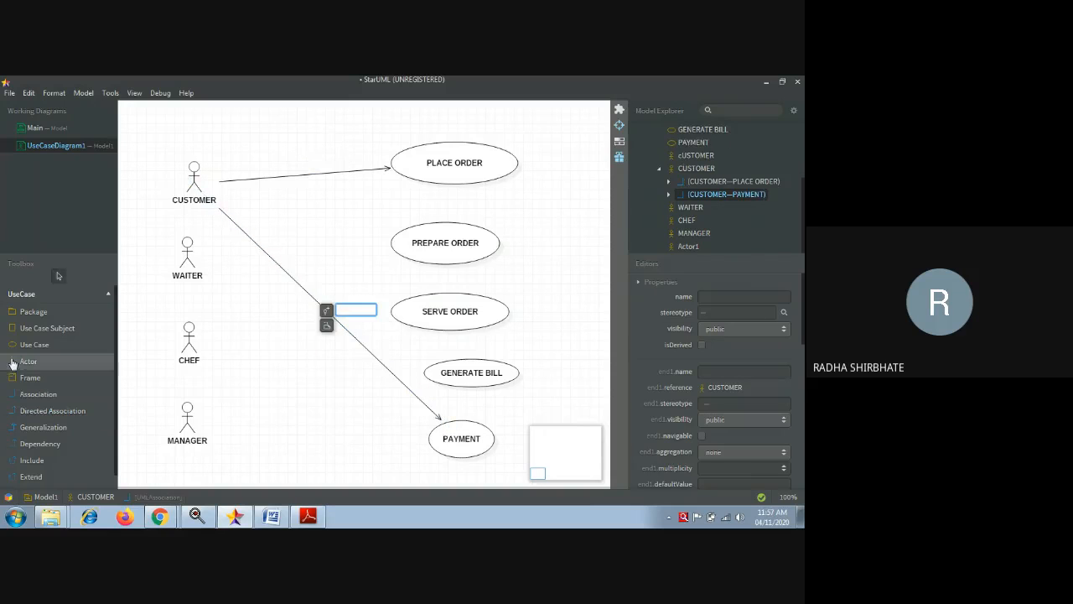
{"action": "left_click", "coordinate": [40, 413]}
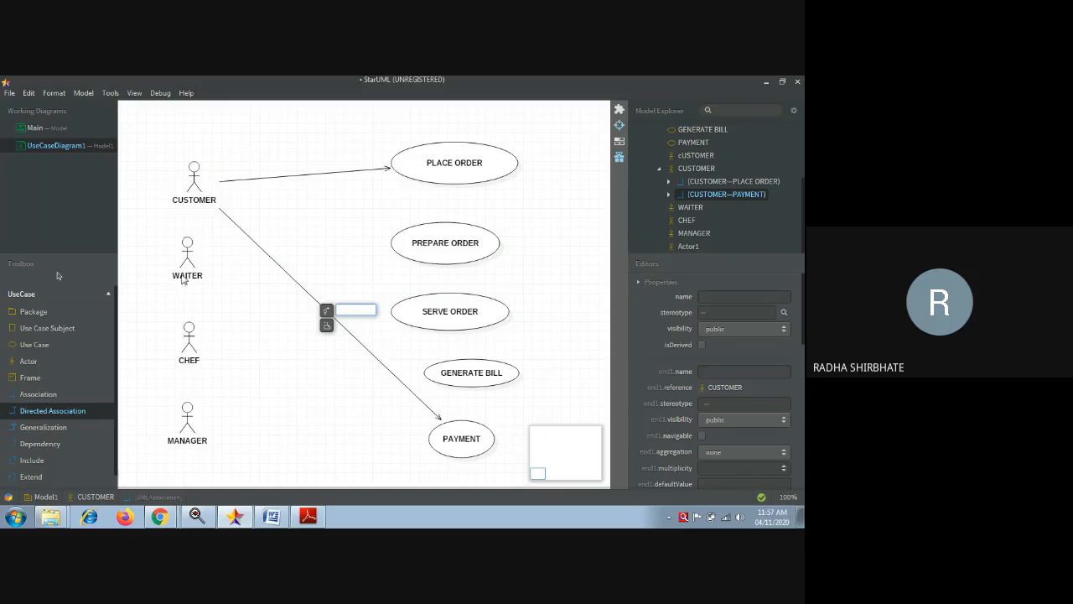
{"action": "left_click_drag", "start_coordinate": [183, 277], "coordinate": [396, 182]}
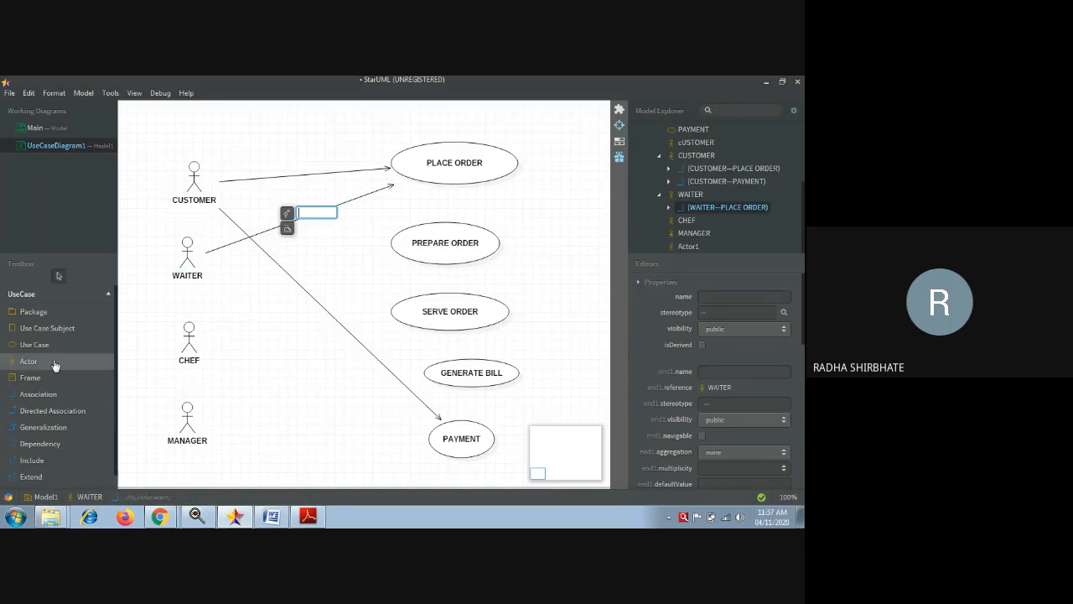
{"action": "left_click", "coordinate": [44, 411]}
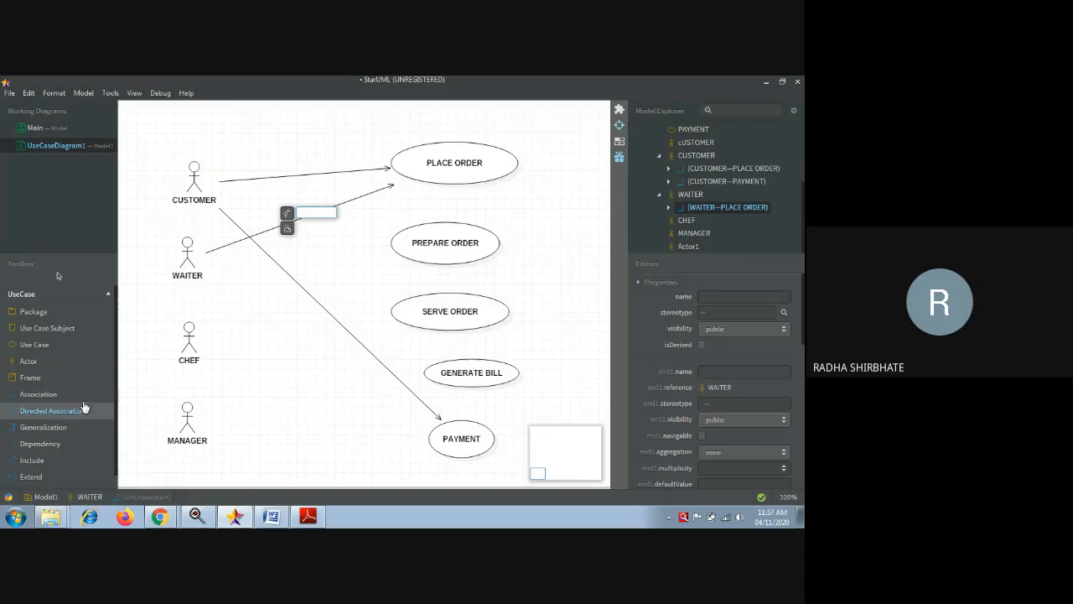
{"action": "left_click_drag", "start_coordinate": [204, 260], "coordinate": [386, 331]}
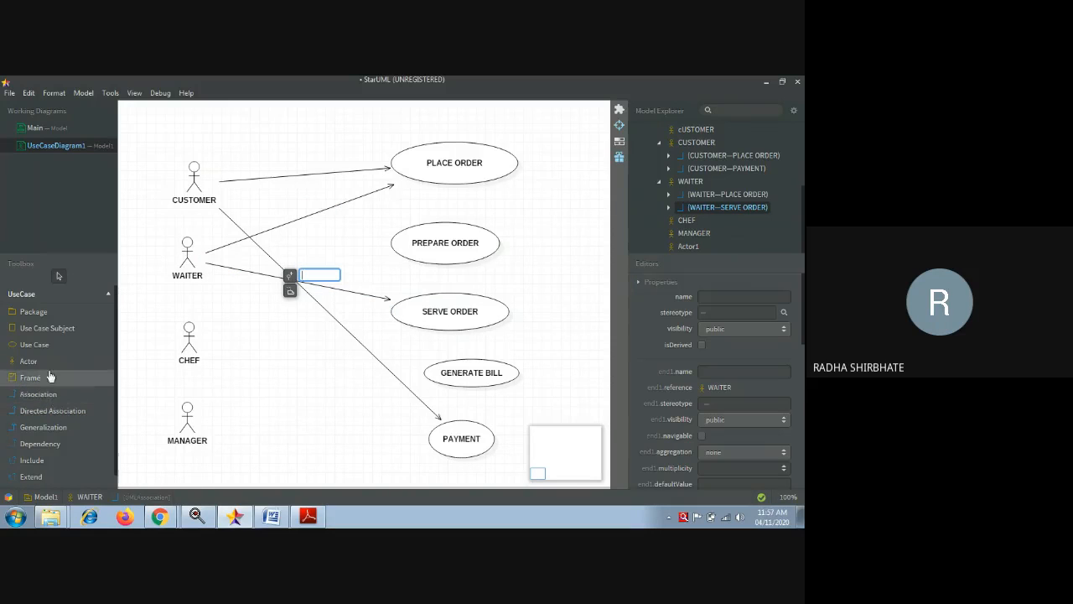
- Draw directed associations WAITER→GENERATE BILL, WAITER→PAYMENT and CHEF→PREPARE ORDER
{"action": "left_click", "coordinate": [49, 410]}
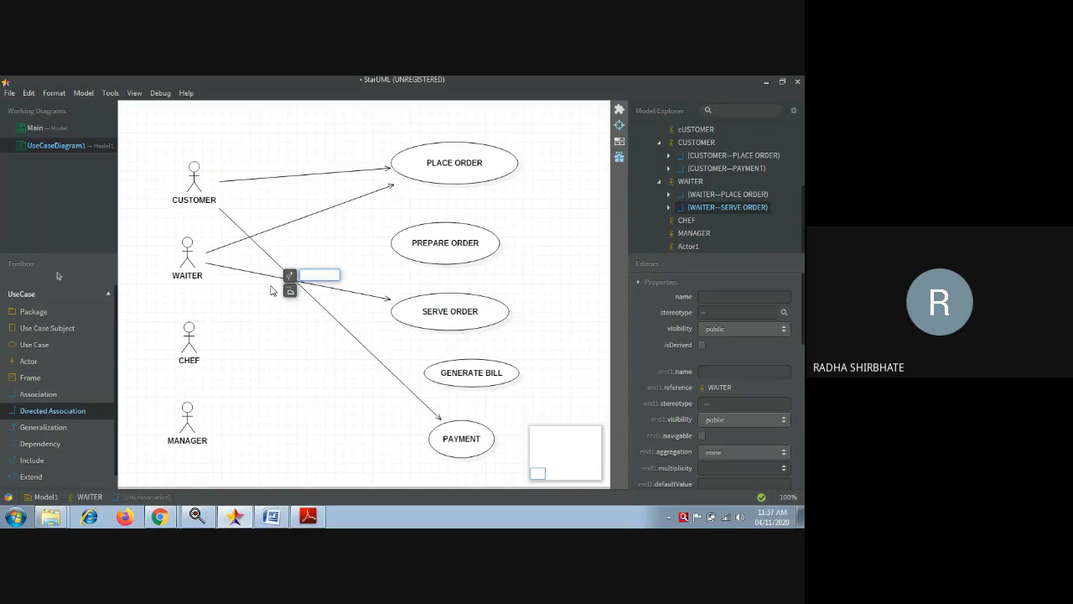
{"action": "left_click_drag", "start_coordinate": [193, 260], "coordinate": [435, 377]}
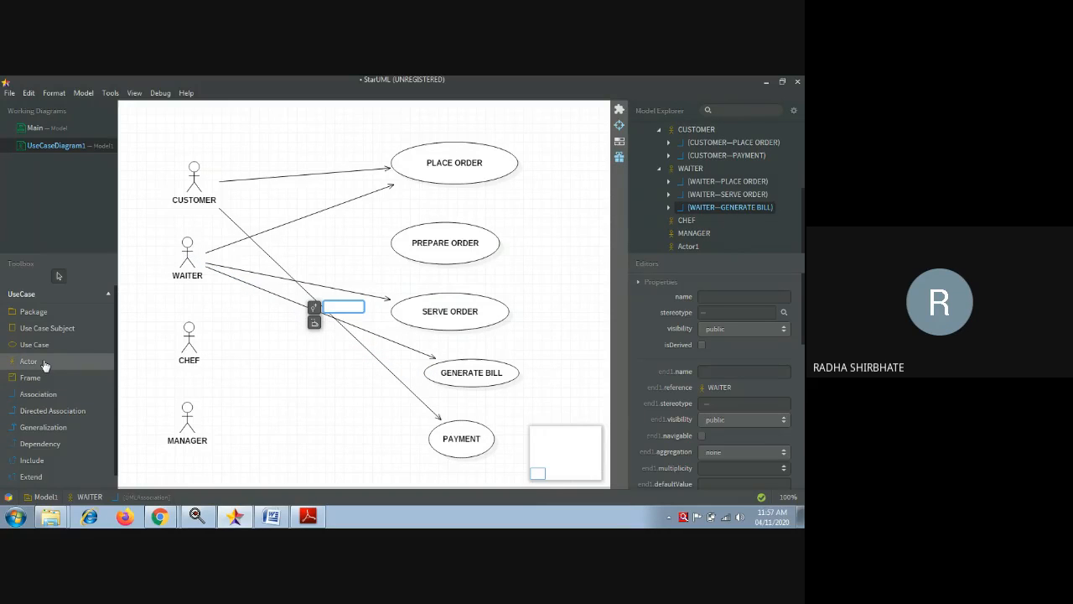
{"action": "left_click", "coordinate": [49, 411]}
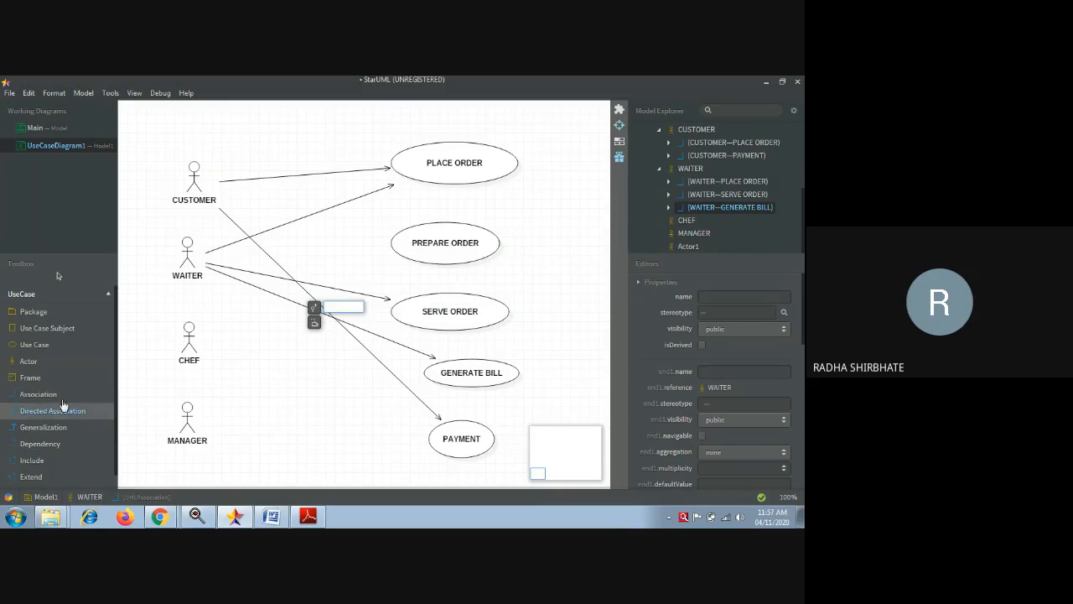
{"action": "left_click_drag", "start_coordinate": [183, 268], "coordinate": [437, 432]}
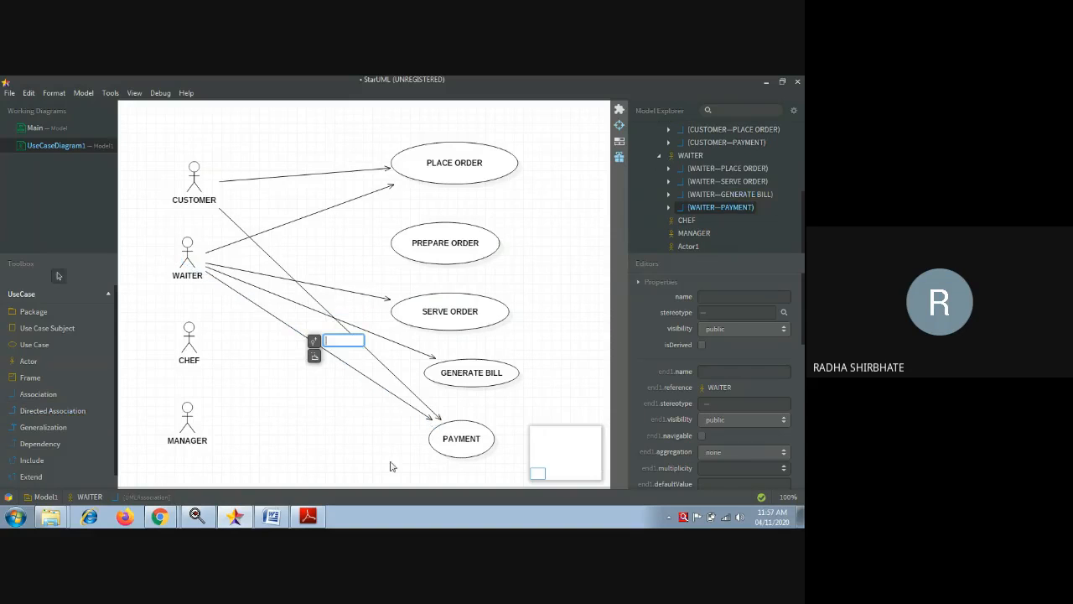
{"action": "left_click", "coordinate": [47, 412]}
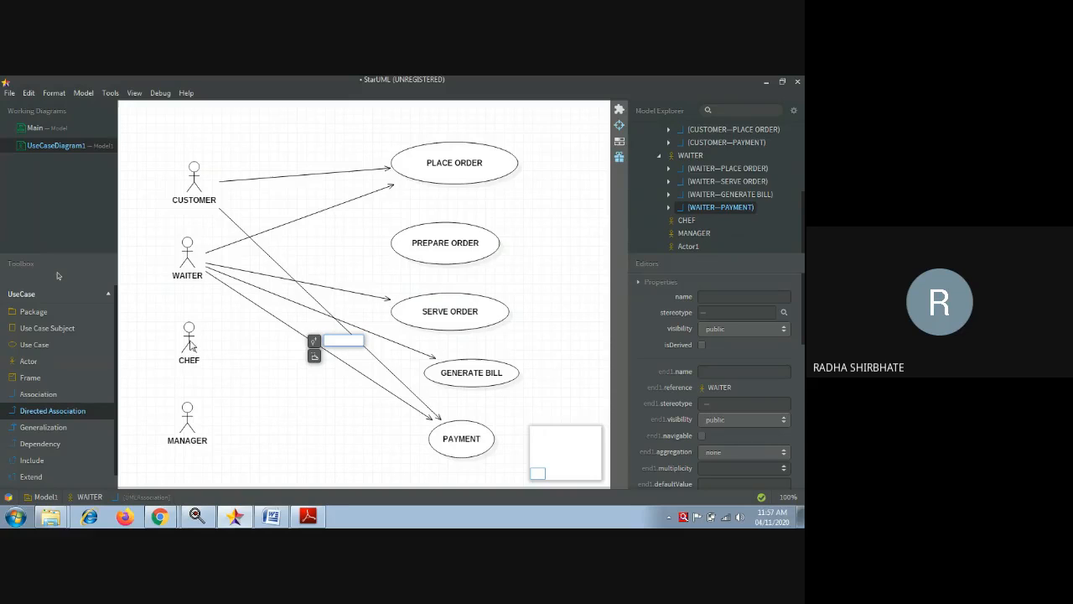
{"action": "left_click_drag", "start_coordinate": [191, 345], "coordinate": [400, 256]}
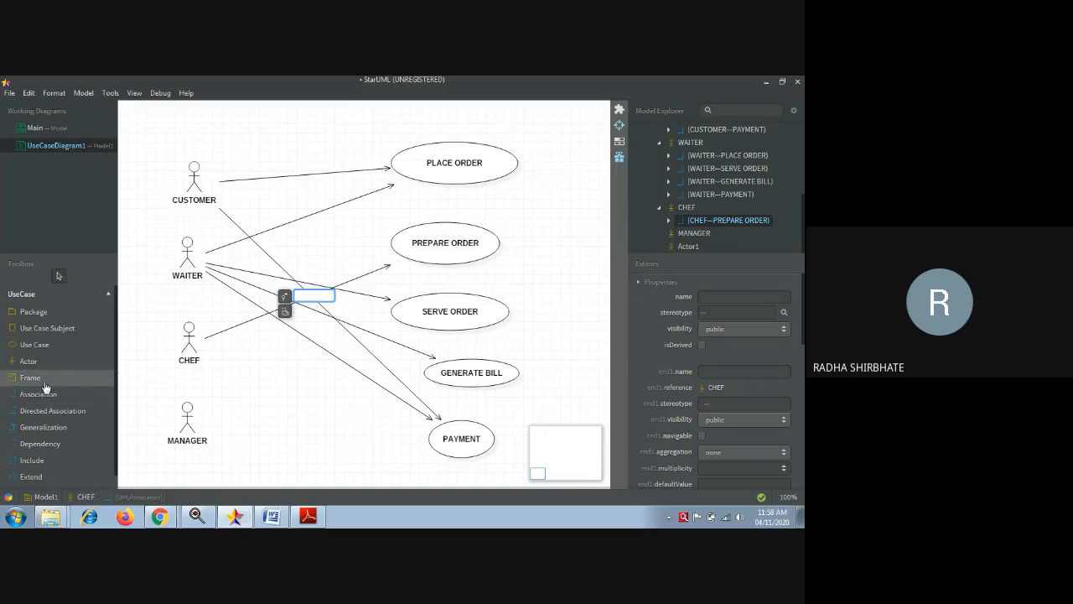
- Draw directed associations from MANAGER to GENERATE BILL and to PAYMENT, retrying until each attaches
{"action": "left_click", "coordinate": [43, 411]}
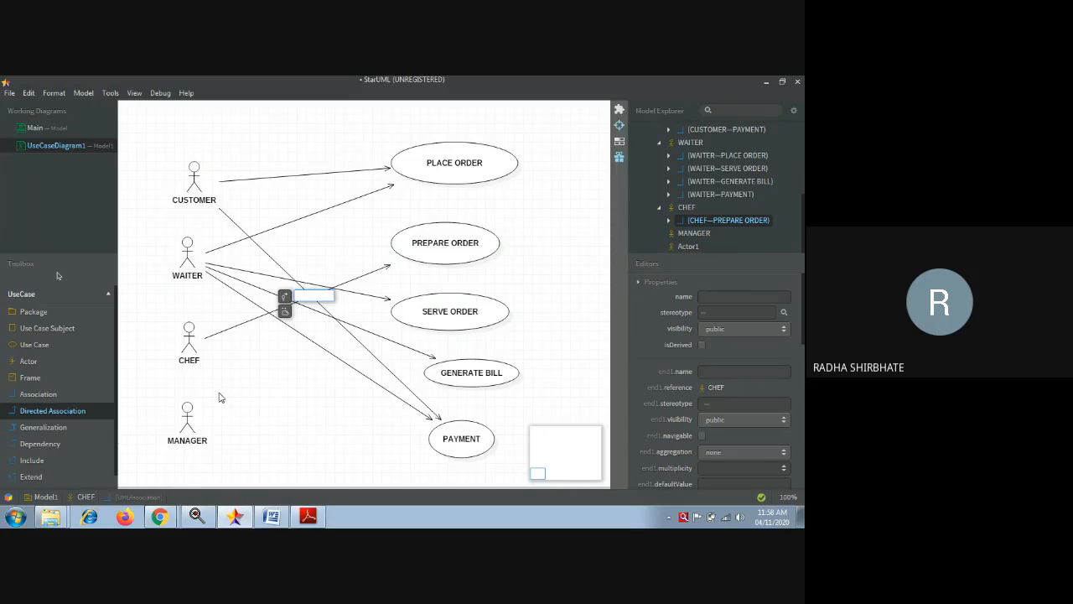
{"action": "left_click_drag", "start_coordinate": [190, 426], "coordinate": [426, 375]}
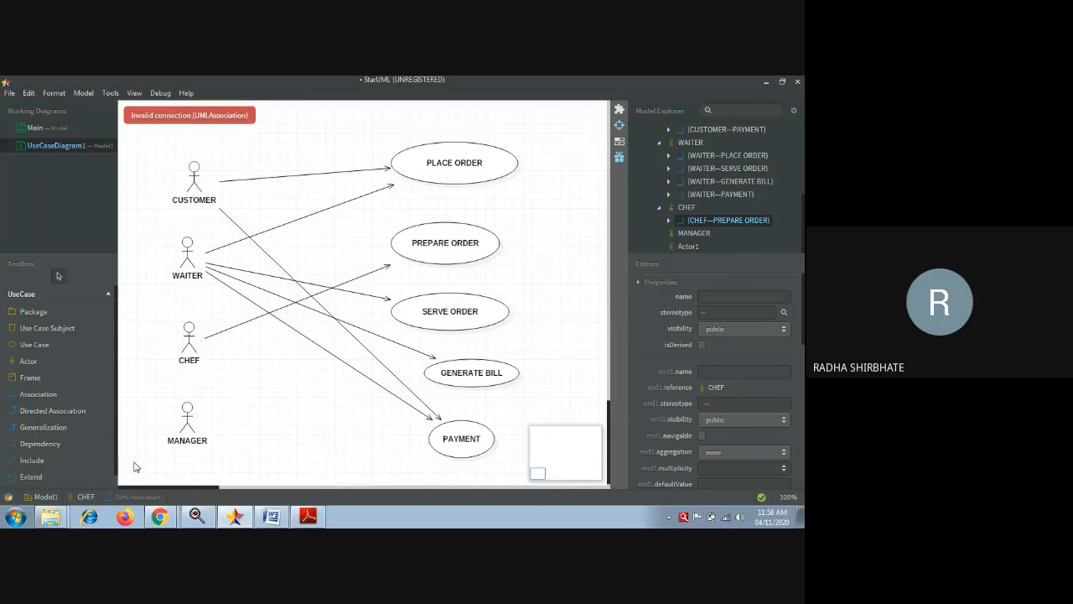
{"action": "left_click", "coordinate": [52, 411]}
{"action": "left_click_drag", "start_coordinate": [190, 424], "coordinate": [449, 378]}
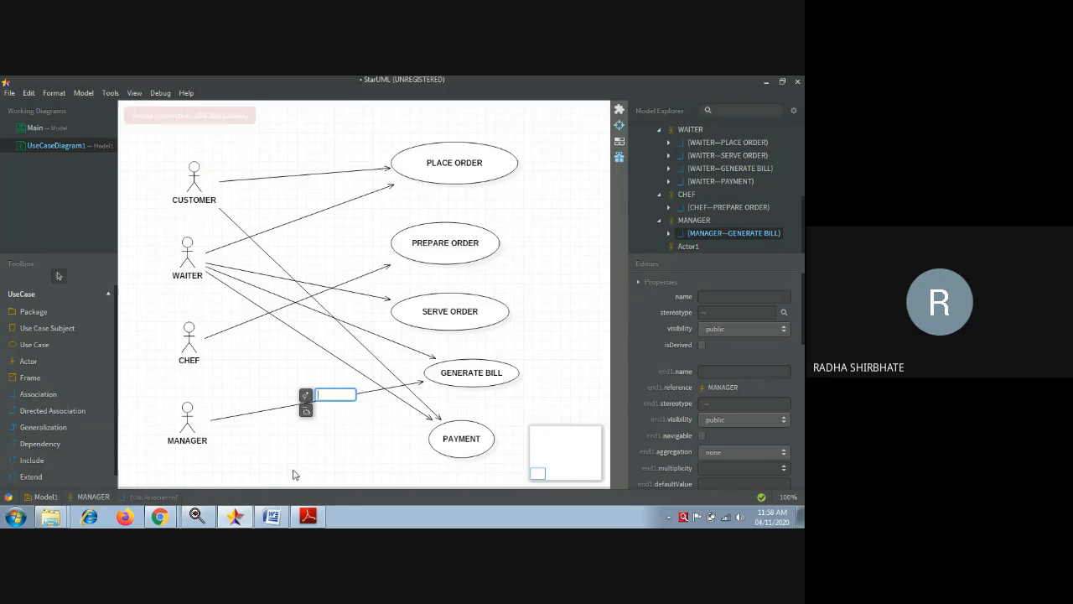
{"action": "left_click", "coordinate": [52, 409]}
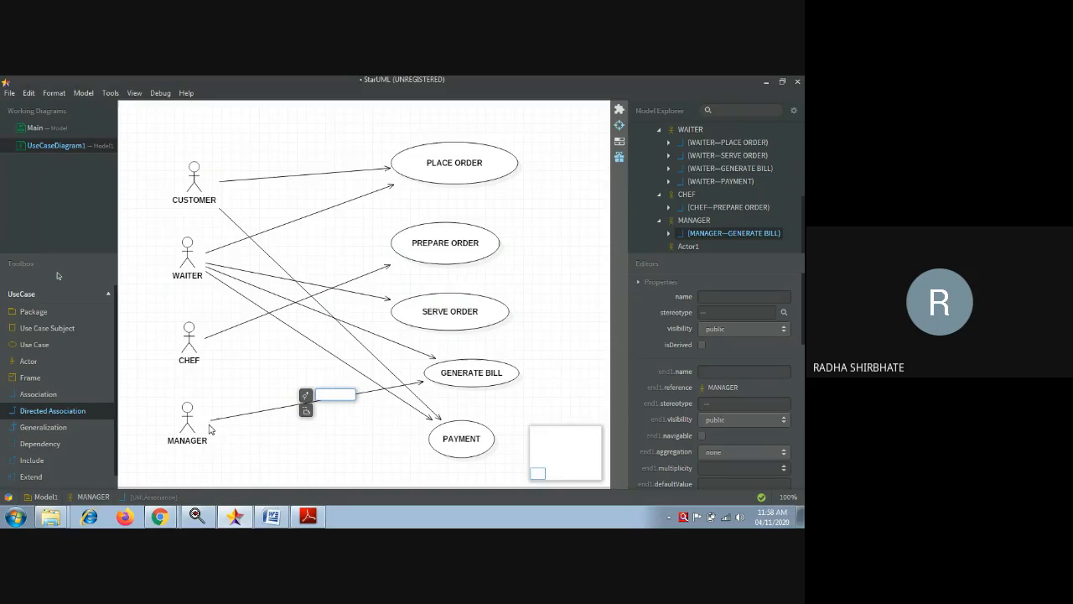
{"action": "left_click_drag", "start_coordinate": [210, 423], "coordinate": [423, 437]}
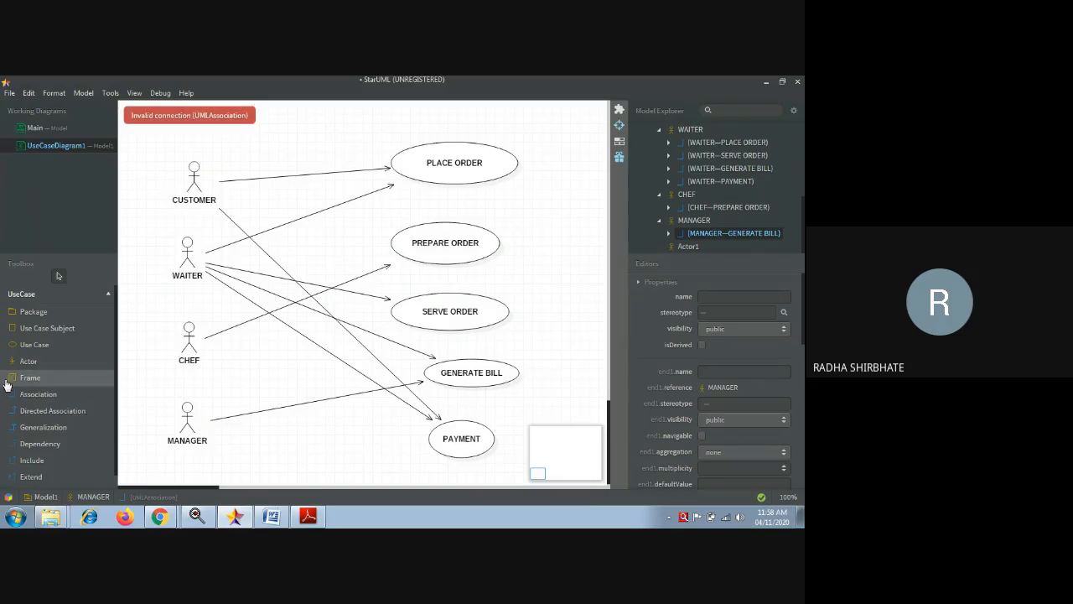
{"action": "left_click", "coordinate": [37, 411]}
{"action": "left_click_drag", "start_coordinate": [181, 416], "coordinate": [438, 449]}
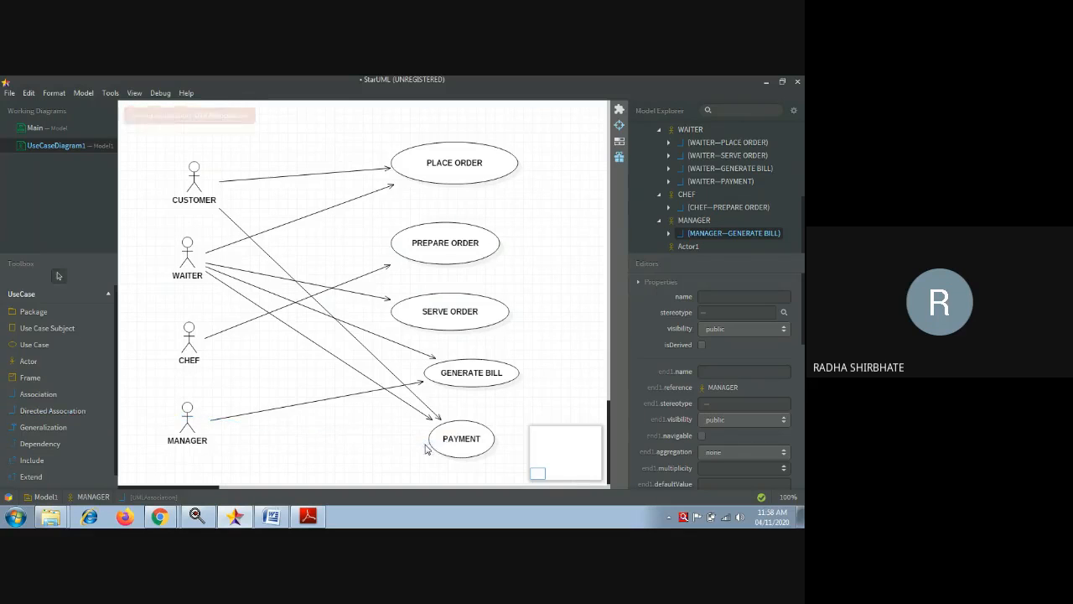
{"action": "left_click", "coordinate": [51, 411]}
{"action": "left_click_drag", "start_coordinate": [188, 419], "coordinate": [452, 442]}
{"action": "left_click", "coordinate": [327, 467]}
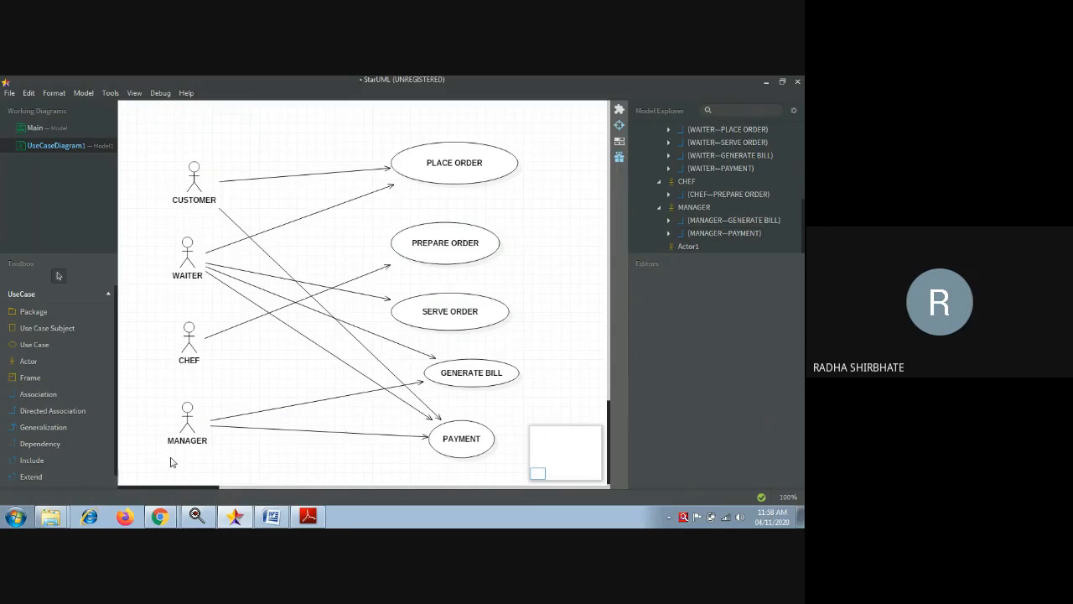
- Draw CUSTOMER→WAITER, WAITER→CHEF and WAITER→MANAGER associations, bending the last one around CHEF
{"action": "left_click", "coordinate": [35, 416]}
{"action": "left_click_drag", "start_coordinate": [189, 191], "coordinate": [189, 252]}
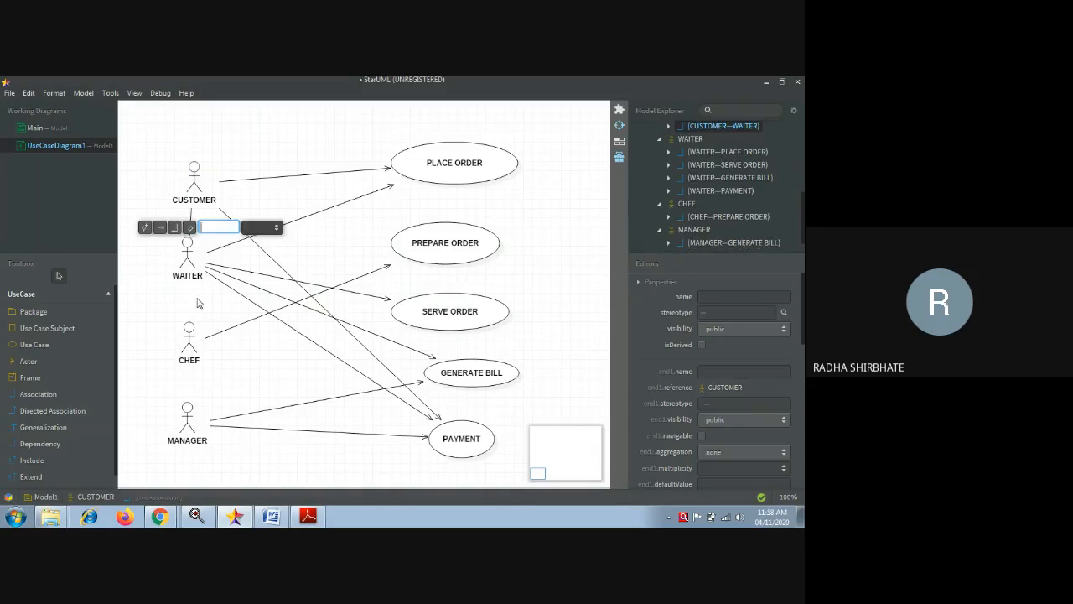
{"action": "left_click", "coordinate": [146, 334]}
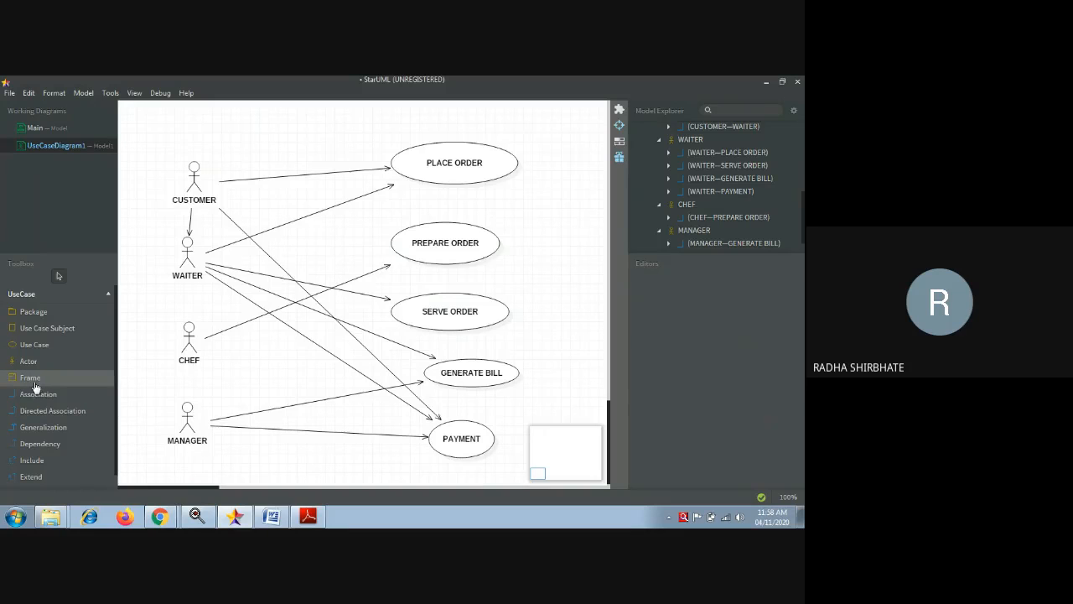
{"action": "left_click", "coordinate": [38, 412]}
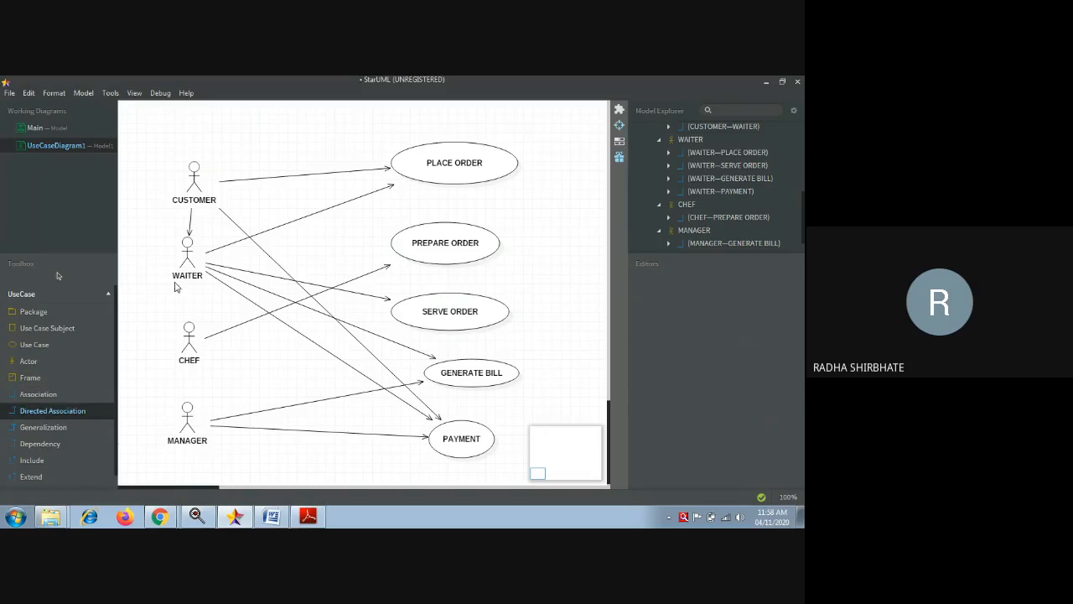
{"action": "left_click_drag", "start_coordinate": [185, 278], "coordinate": [187, 330]}
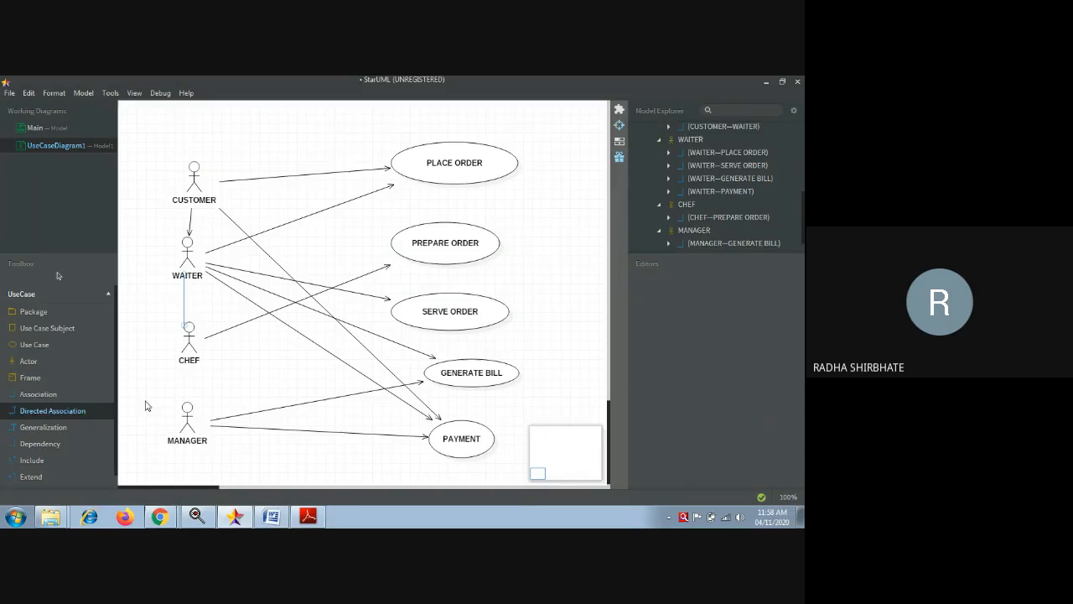
{"action": "left_click", "coordinate": [37, 413]}
{"action": "left_click_drag", "start_coordinate": [179, 268], "coordinate": [189, 434]}
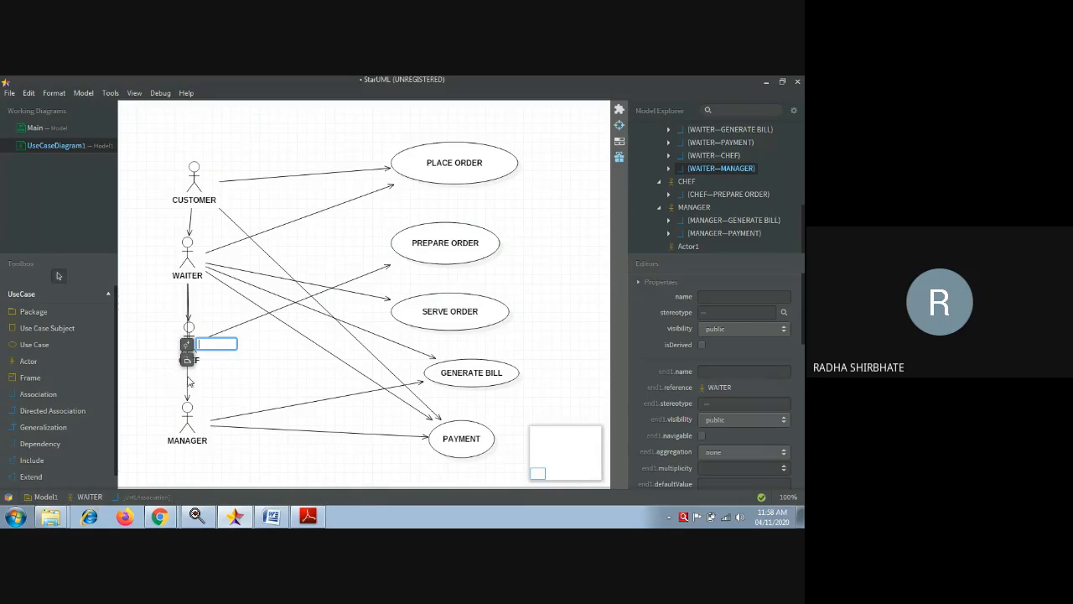
{"action": "left_click_drag", "start_coordinate": [189, 381], "coordinate": [151, 376]}
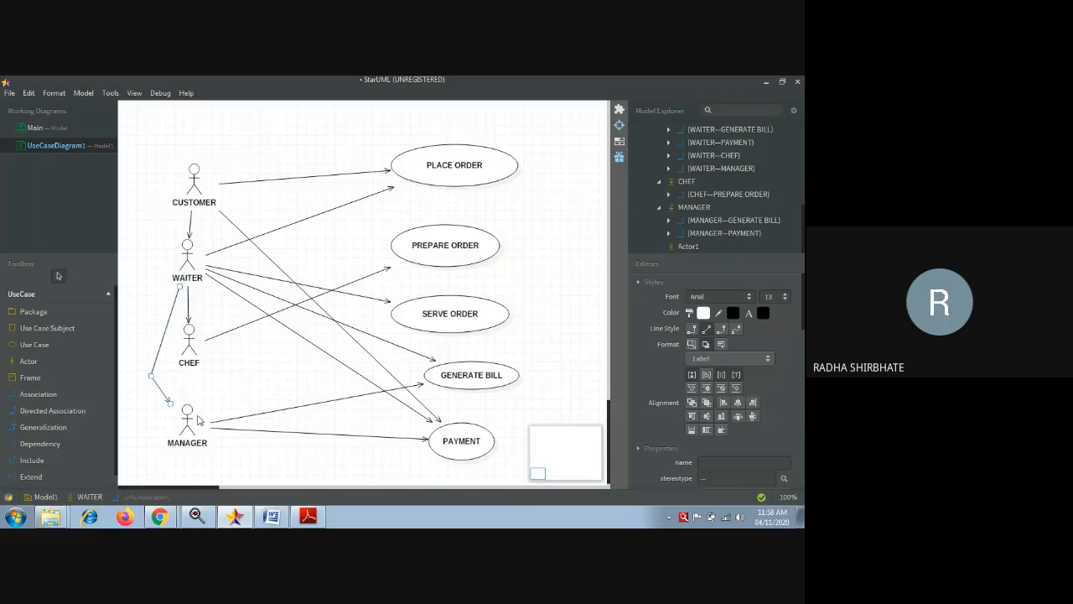
- Connect CHEF to MANAGER, then delete CHEF's self-association loop and undo that deletion
{"action": "left_click", "coordinate": [47, 412]}
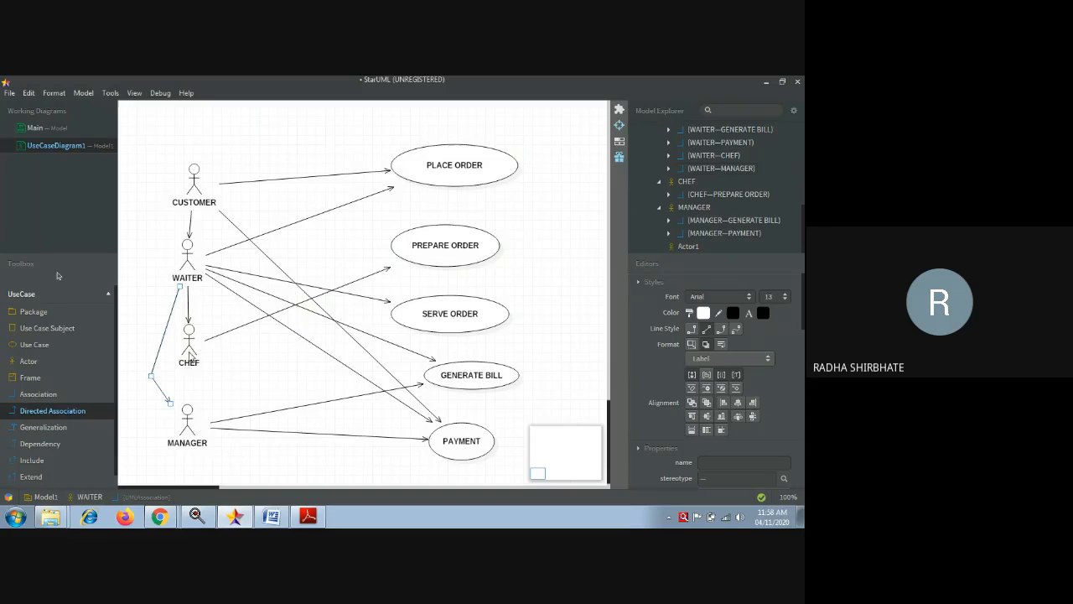
{"action": "mouse_move", "coordinate": [190, 349]}
{"action": "left_mouse_down"}
{"action": "mouse_move", "coordinate": [186, 429]}
{"action": "mouse_move", "coordinate": [192, 416]}
{"action": "left_mouse_up"}
{"action": "left_click", "coordinate": [55, 412]}
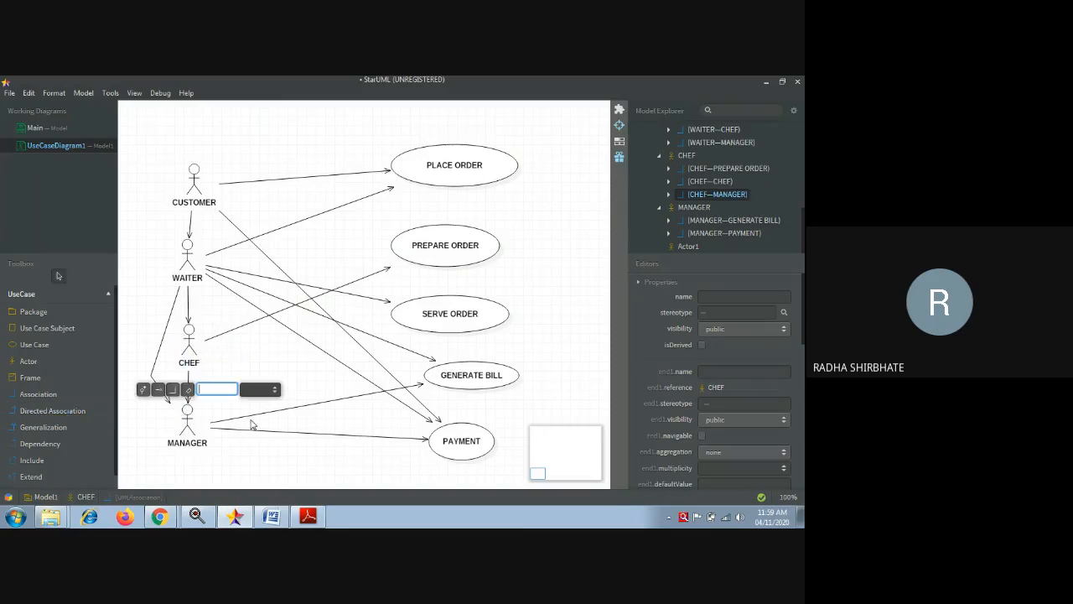
{"action": "left_click", "coordinate": [267, 462]}
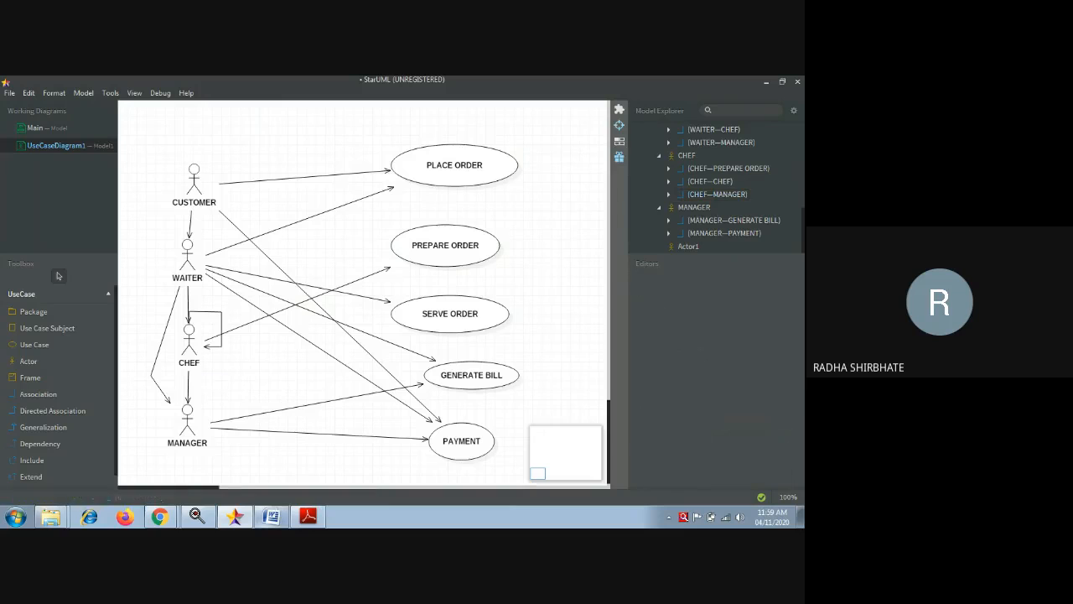
{"action": "mouse_move", "coordinate": [271, 516]}
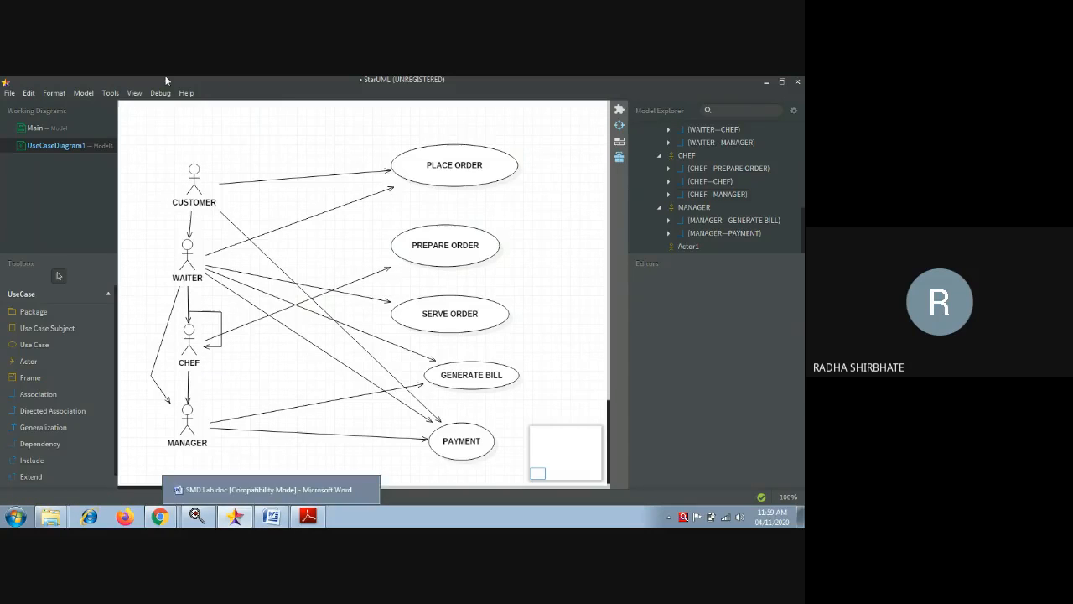
{"action": "left_click", "coordinate": [205, 315]}
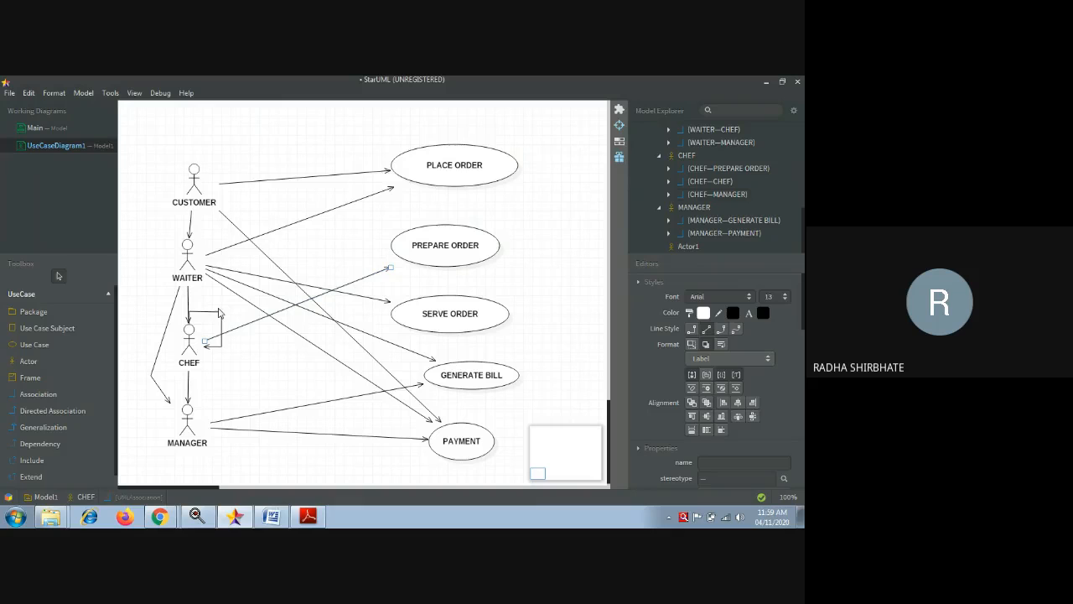
{"action": "key", "text": "Delete"}
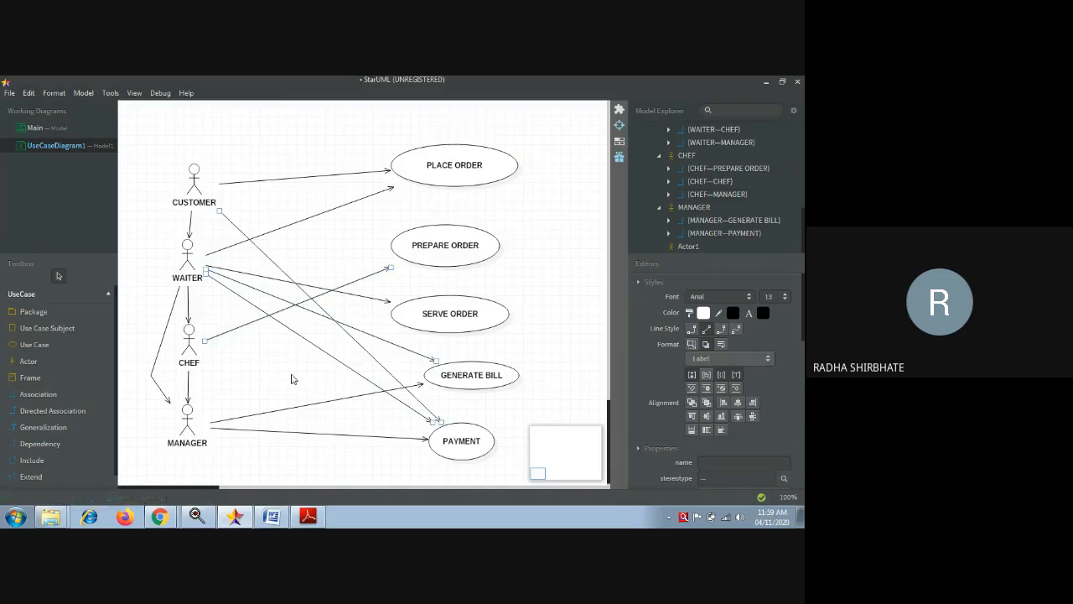
{"action": "key", "text": "ctrl+z"}
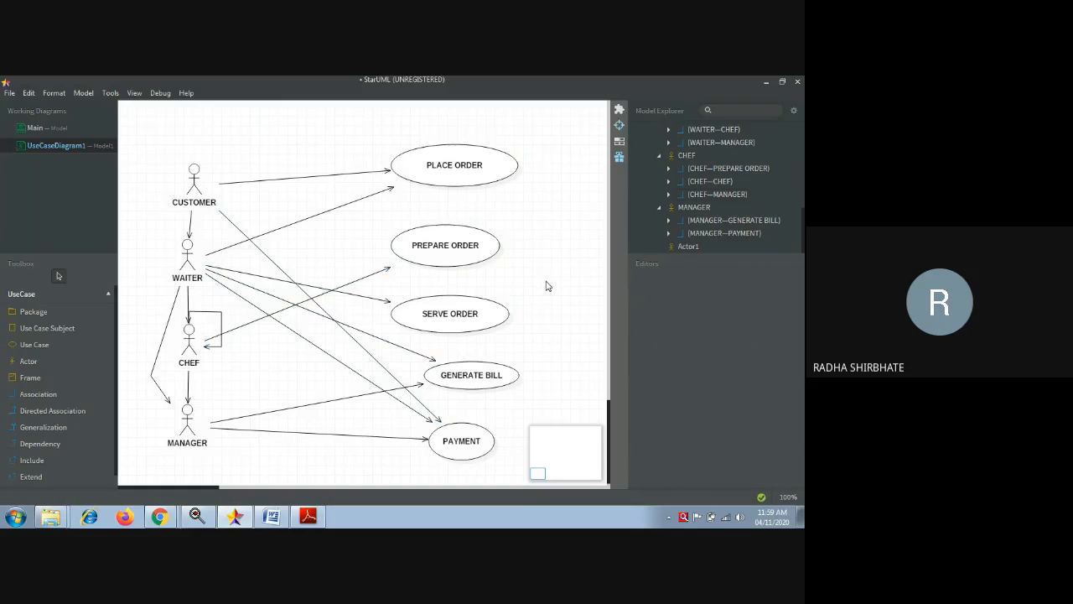
{"action": "left_click", "coordinate": [288, 485]}
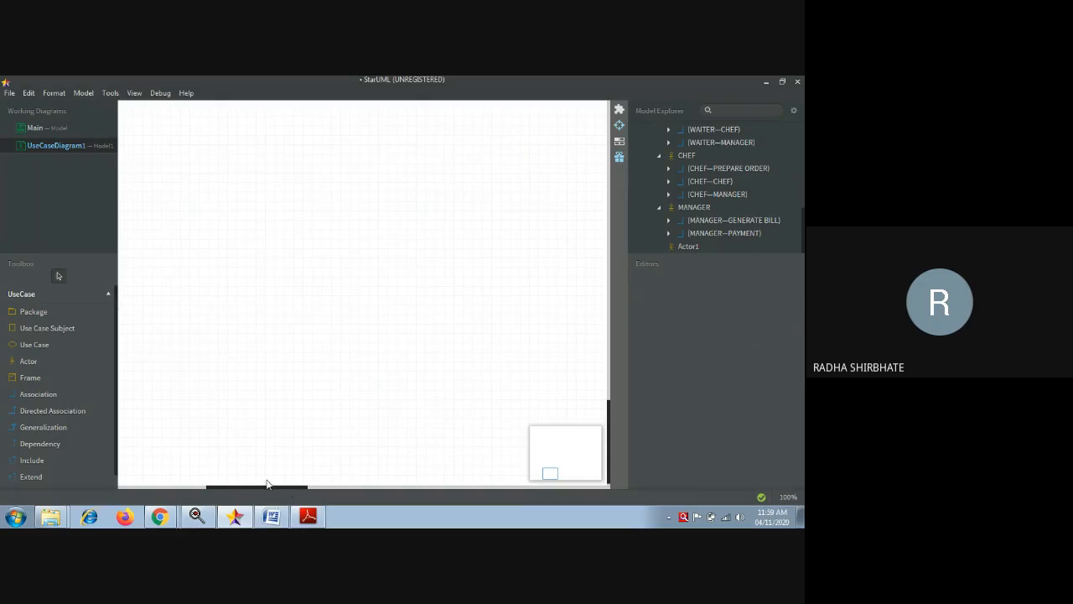
- Add a use case named VEG at the top right of the diagram
{"action": "left_click_drag", "start_coordinate": [265, 489], "coordinate": [207, 503]}
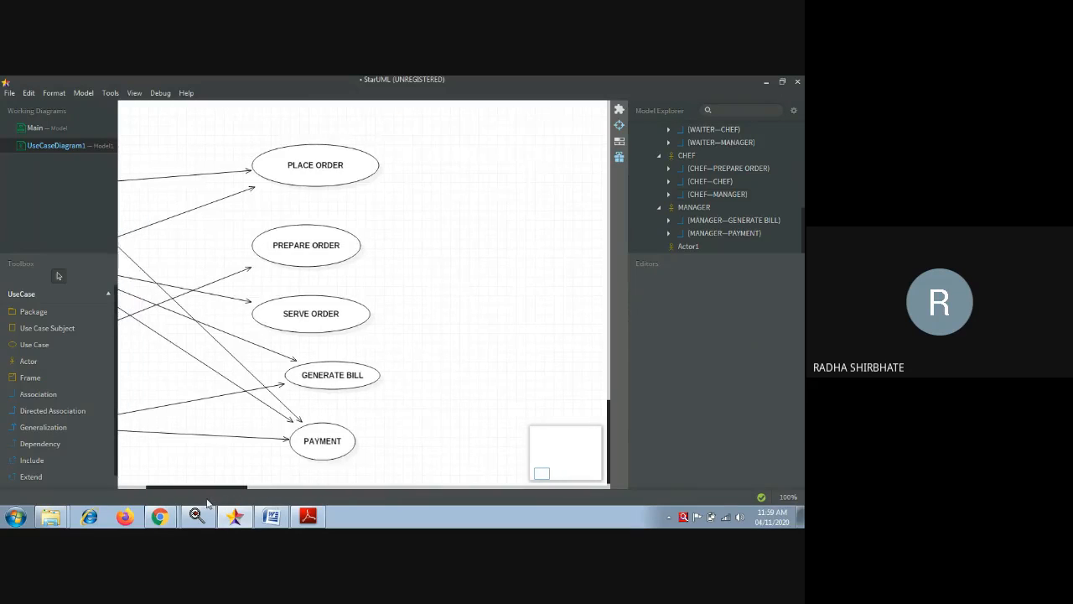
{"action": "left_click", "coordinate": [34, 463]}
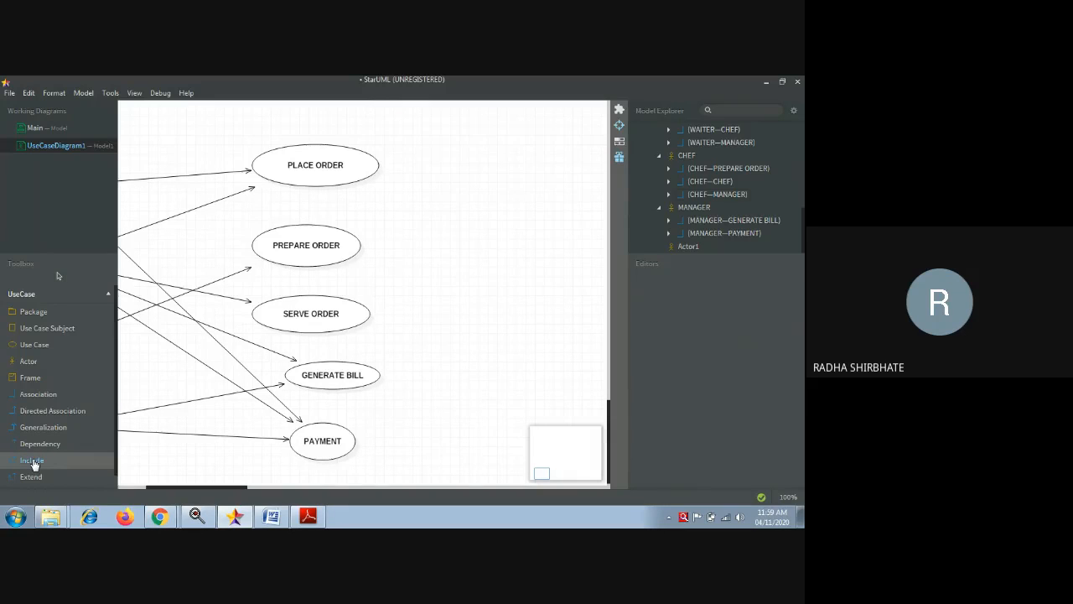
{"action": "left_click", "coordinate": [42, 348]}
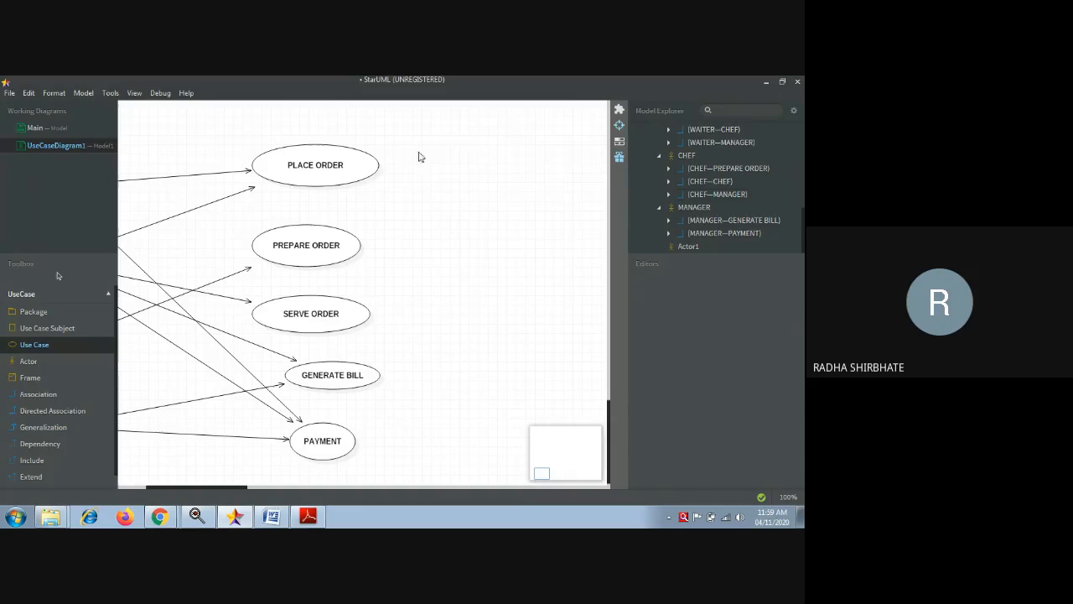
{"action": "left_click_drag", "start_coordinate": [437, 125], "coordinate": [551, 163]}
{"action": "key", "text": "BackSpace"}
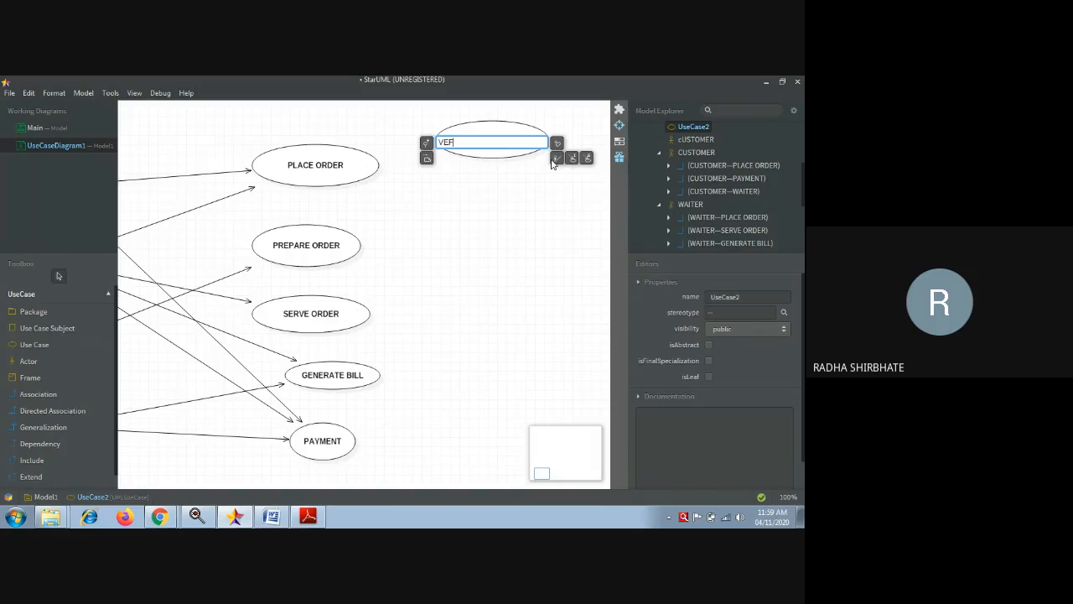
{"action": "type", "text": "VEG"}
{"action": "left_click", "coordinate": [470, 212]}
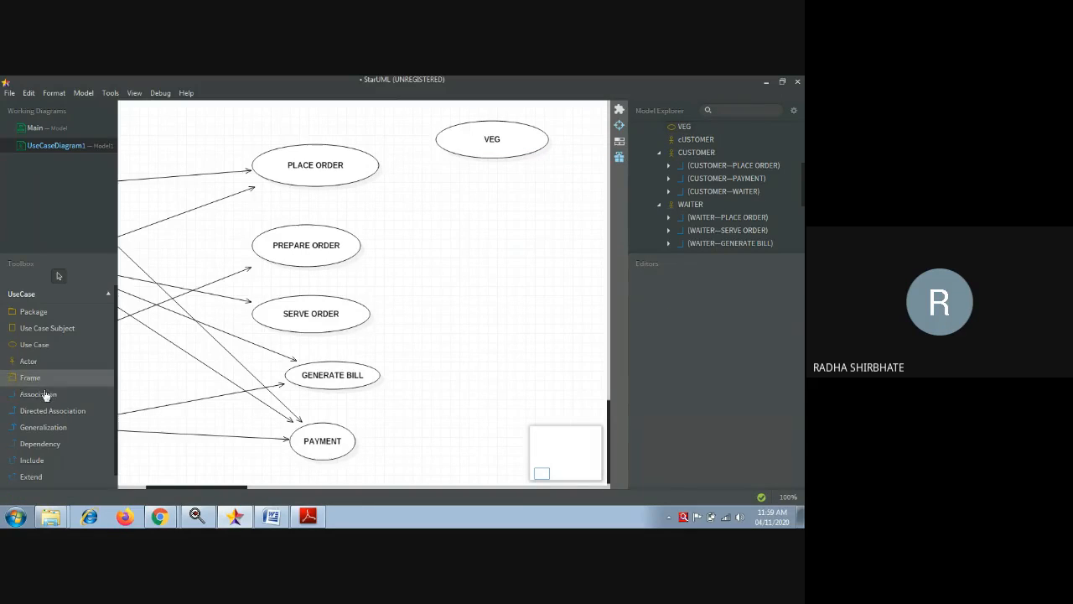
- Add a NONVEG use case just below VEG
{"action": "left_click", "coordinate": [45, 349]}
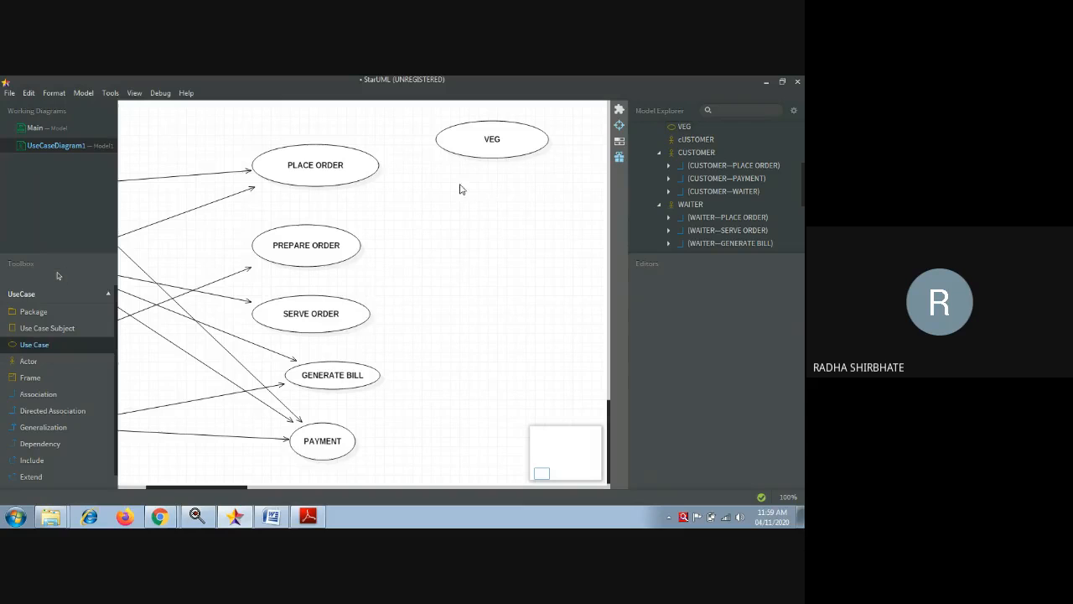
{"action": "left_click_drag", "start_coordinate": [450, 177], "coordinate": [549, 224]}
{"action": "key", "text": "BackSpace"}
{"action": "type", "text": "N"}
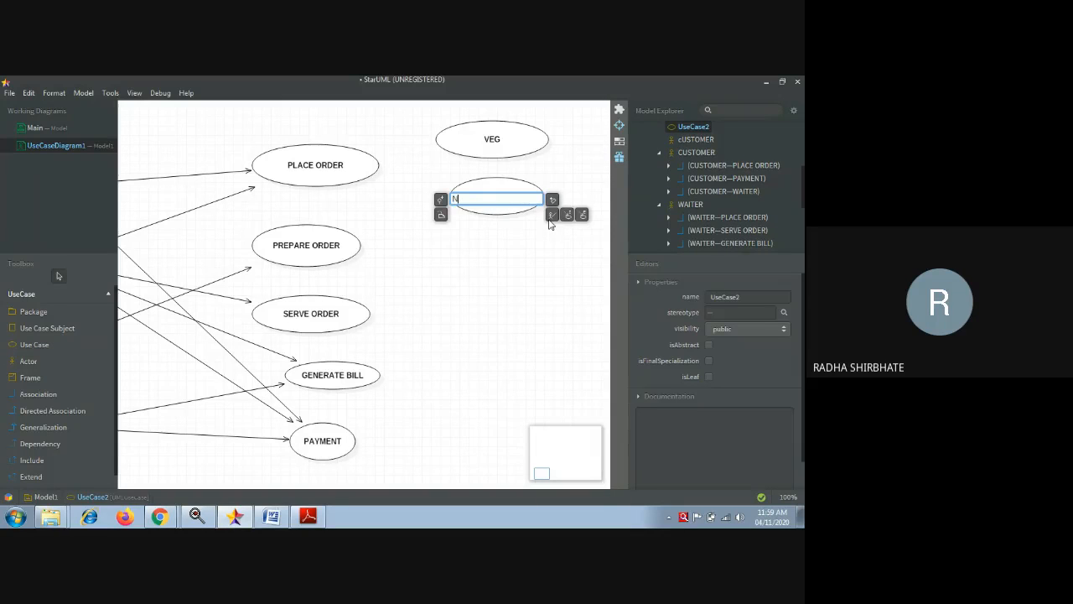
{"action": "type", "text": "ONVEG"}
{"action": "left_click", "coordinate": [502, 301]}
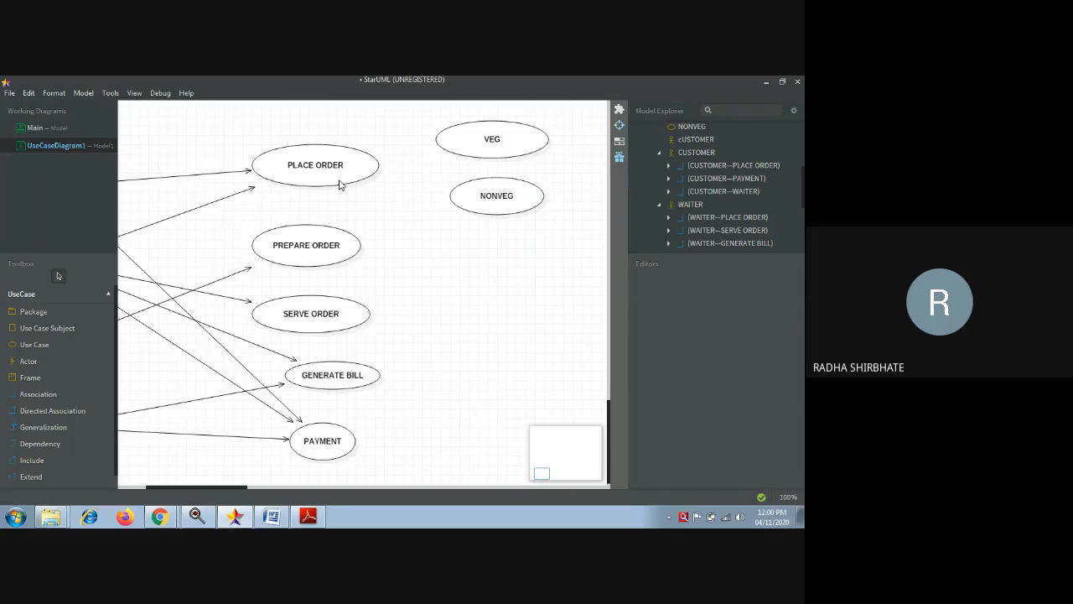
- Draw include links from VEG and from NONVEG to PLACE ORDER
{"action": "left_click", "coordinate": [51, 467]}
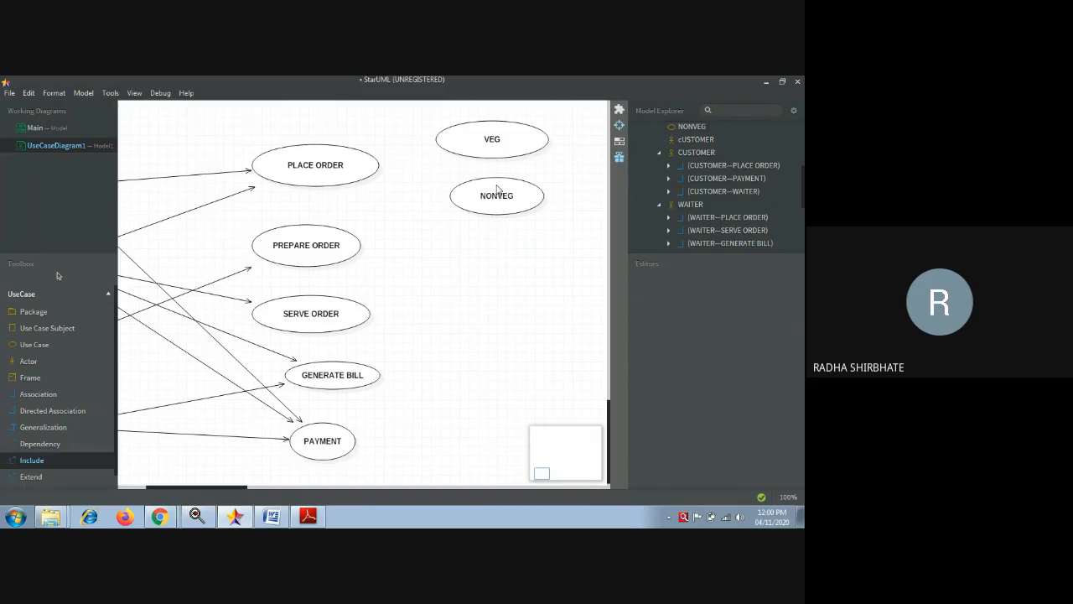
{"action": "left_click_drag", "start_coordinate": [464, 136], "coordinate": [386, 172]}
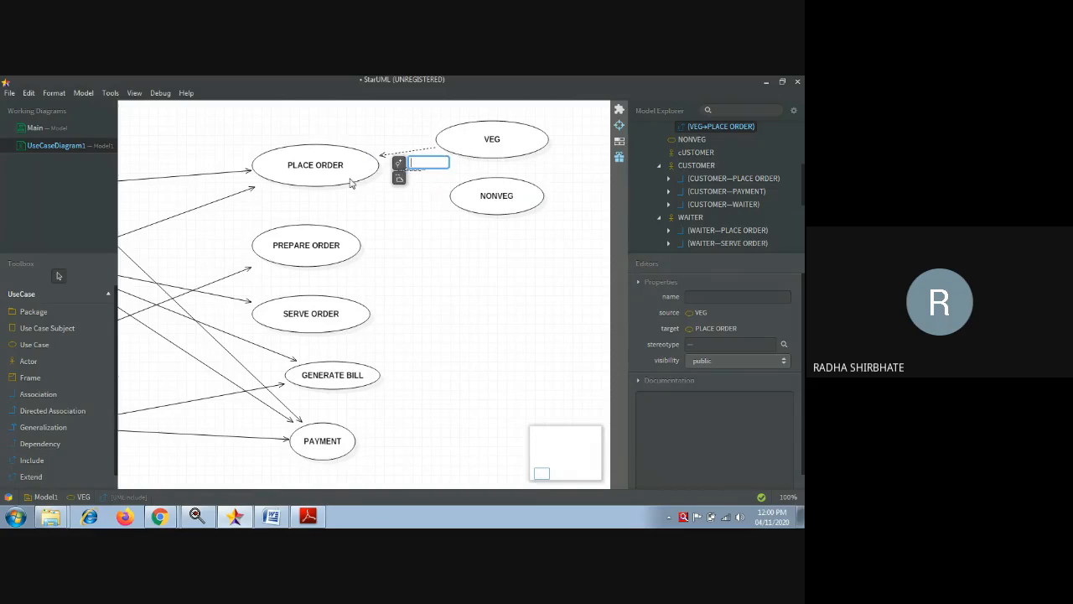
{"action": "left_click", "coordinate": [32, 460]}
{"action": "left_click_drag", "start_coordinate": [471, 216], "coordinate": [347, 179]}
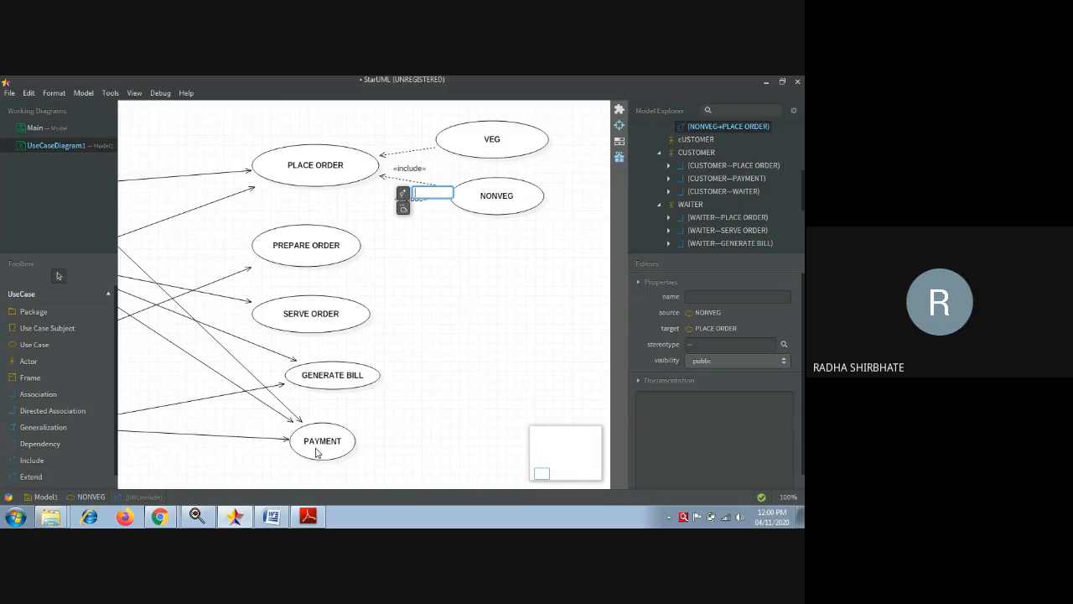
- Add CASH and CARD use cases to the right of PAYMENT, with CARD placed just below CASH
{"action": "left_click", "coordinate": [37, 344]}
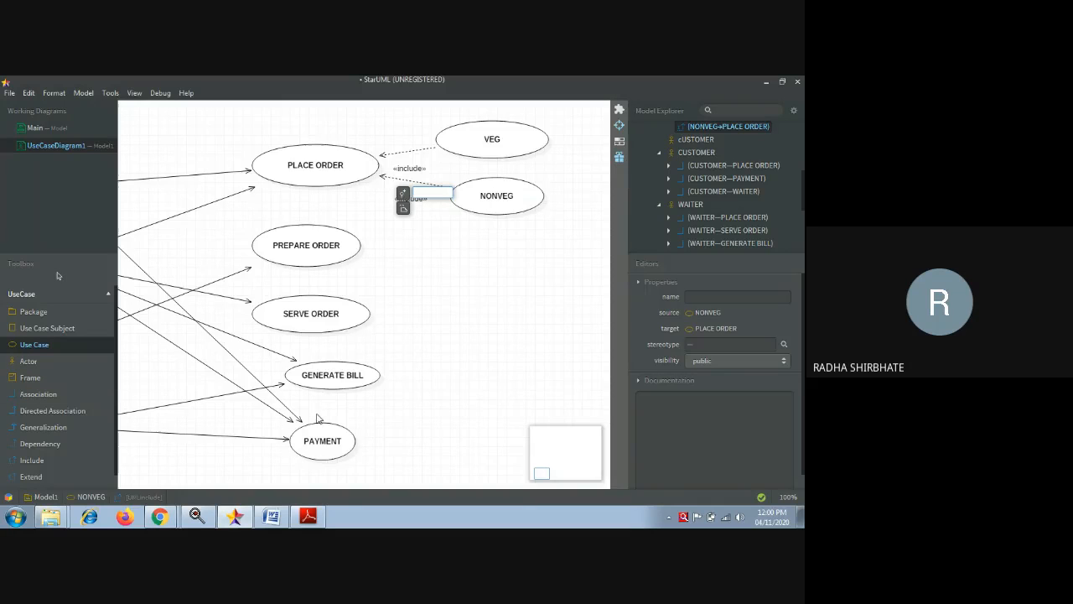
{"action": "left_click_drag", "start_coordinate": [389, 404], "coordinate": [475, 444]}
{"action": "type", "text": "CASH"}
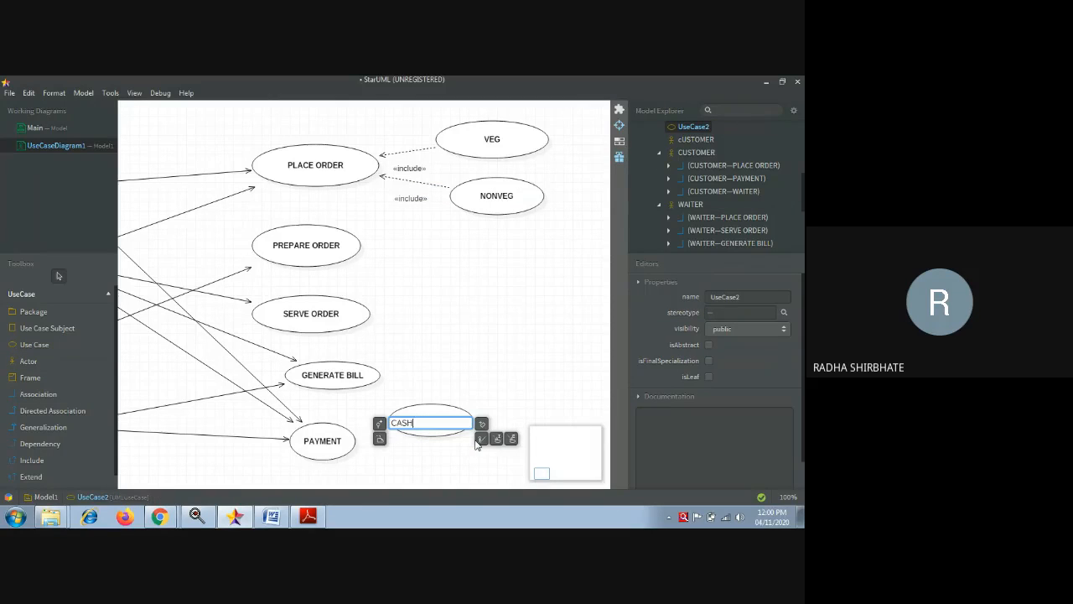
{"action": "left_click", "coordinate": [59, 346]}
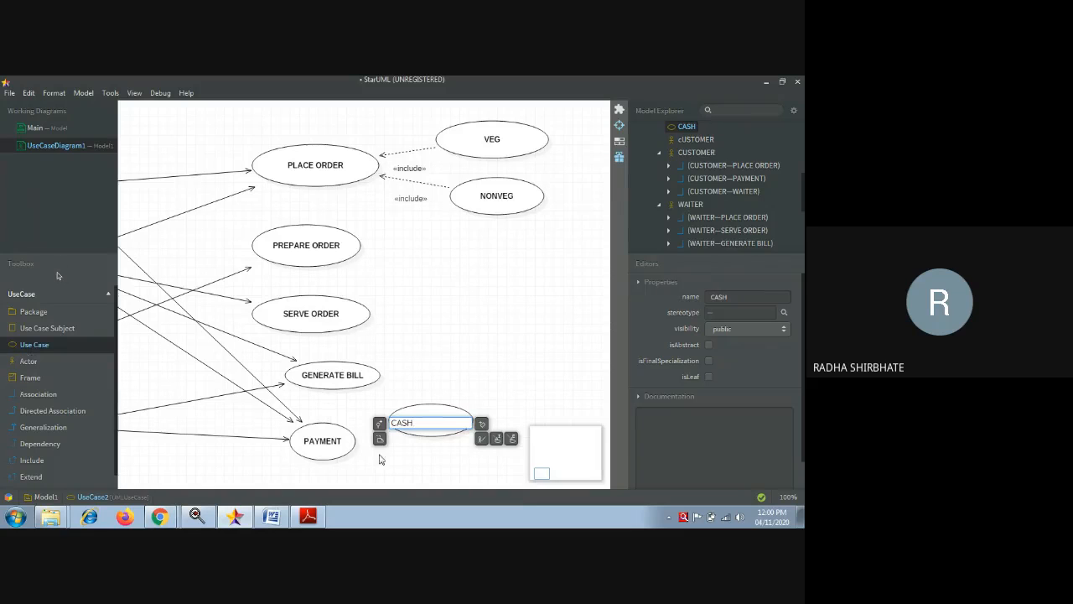
{"action": "left_click", "coordinate": [423, 472]}
{"action": "key", "text": "BackSpace"}
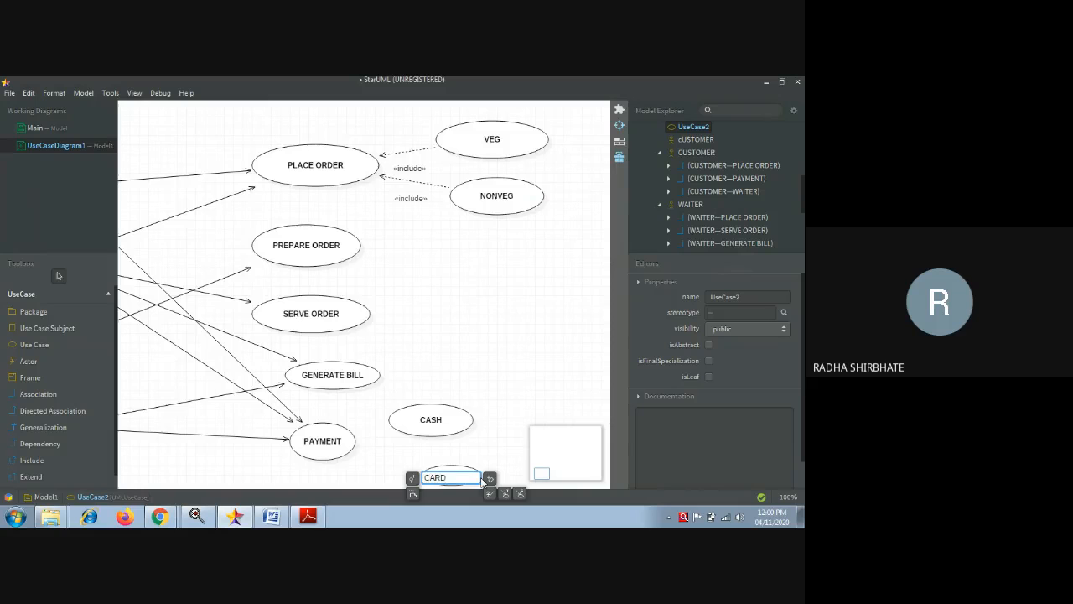
{"action": "left_click", "coordinate": [524, 358]}
{"action": "left_click_drag", "start_coordinate": [440, 474], "coordinate": [488, 462]}
{"action": "left_click", "coordinate": [437, 481]}
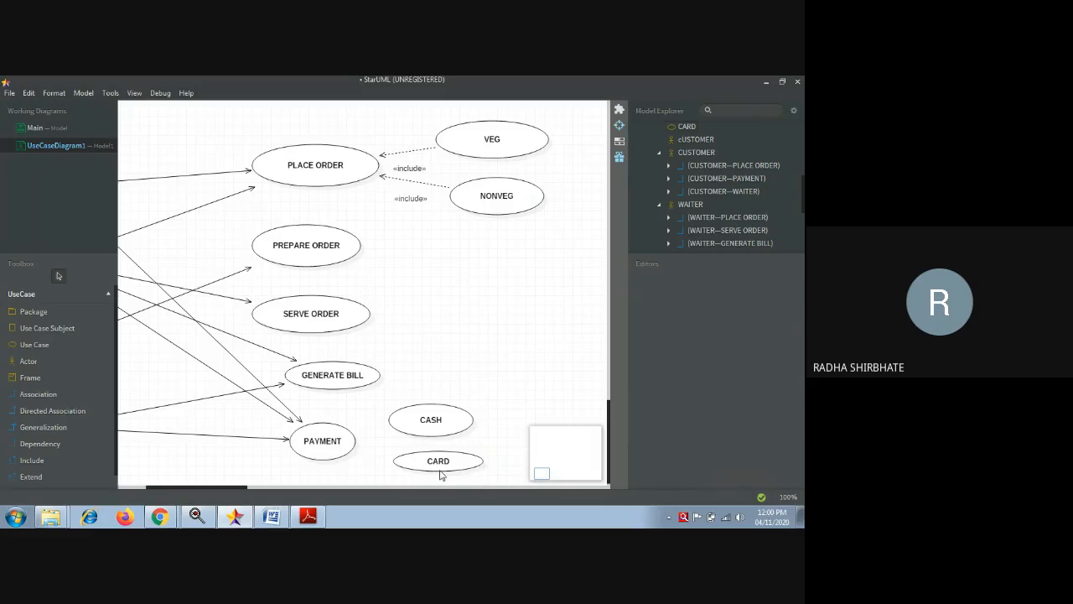
{"action": "left_click", "coordinate": [440, 472]}
{"action": "left_click", "coordinate": [271, 463]}
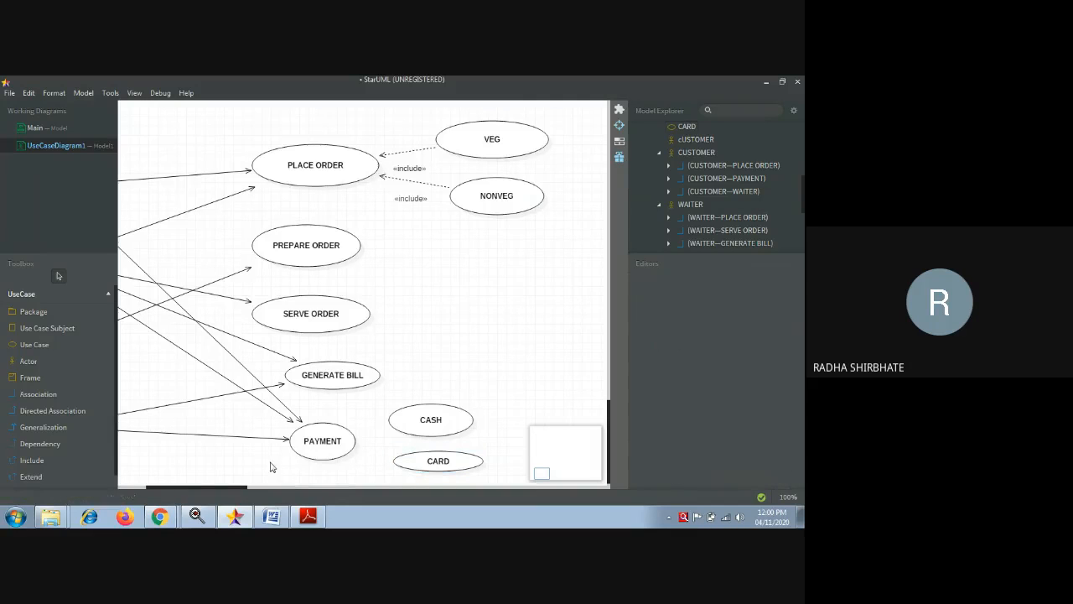
- Draw include links from CASH and from CARD to PAYMENT
{"action": "left_click", "coordinate": [35, 463]}
{"action": "left_click_drag", "start_coordinate": [410, 421], "coordinate": [347, 444]}
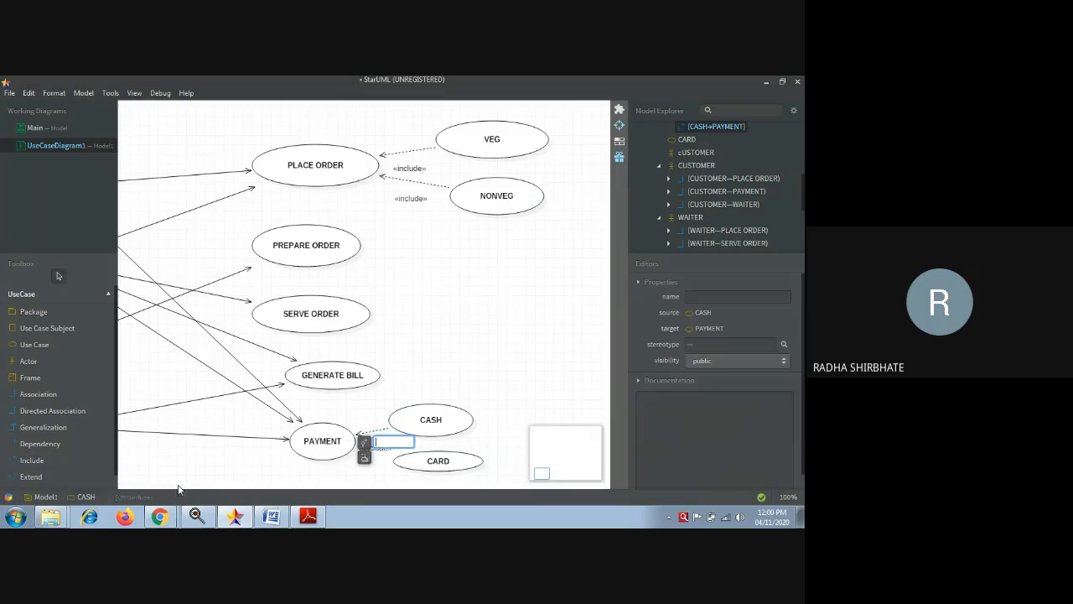
{"action": "left_click", "coordinate": [37, 463]}
{"action": "left_click_drag", "start_coordinate": [430, 472], "coordinate": [352, 446]}
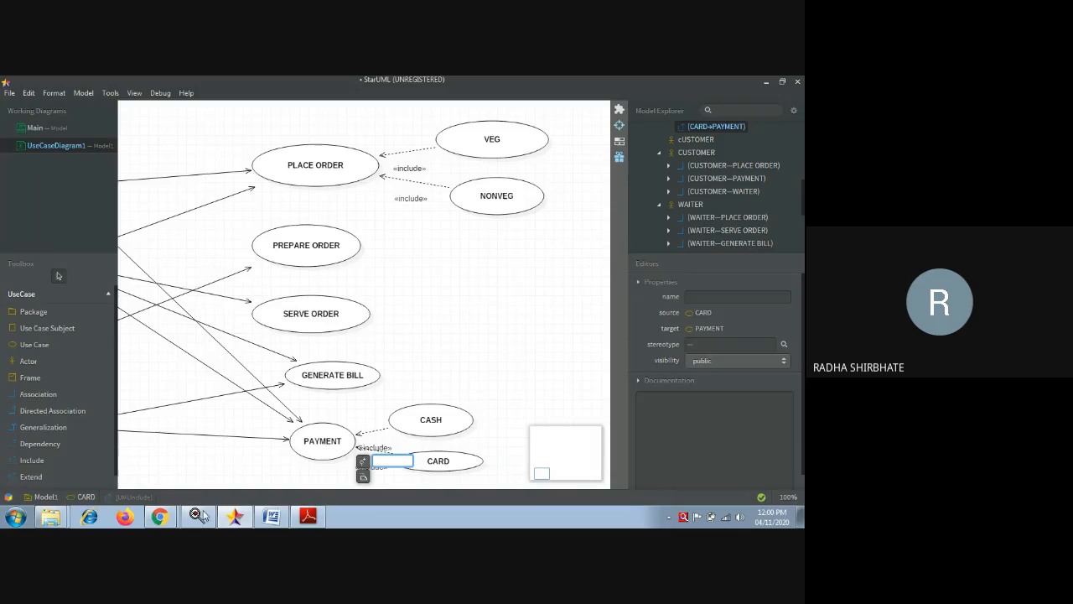
{"action": "left_click", "coordinate": [551, 359]}
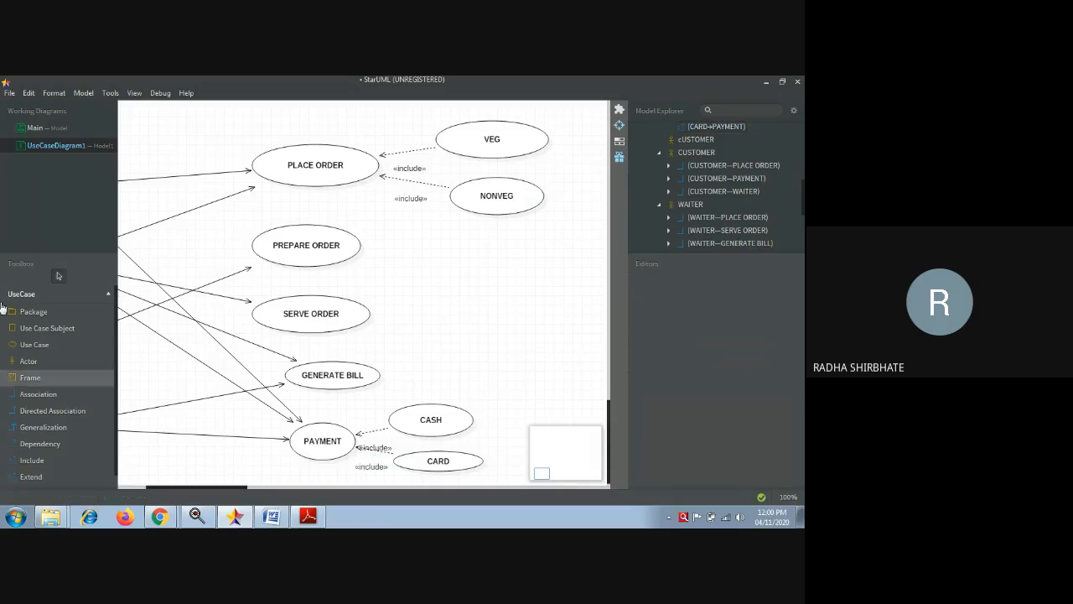
- Draw a use case to the right of CASH and name it DEBIT CARD
{"action": "left_click", "coordinate": [51, 354]}
{"action": "left_click_drag", "start_coordinate": [521, 379], "coordinate": [588, 419]}
{"action": "type", "text": "DEBIT CARD"}
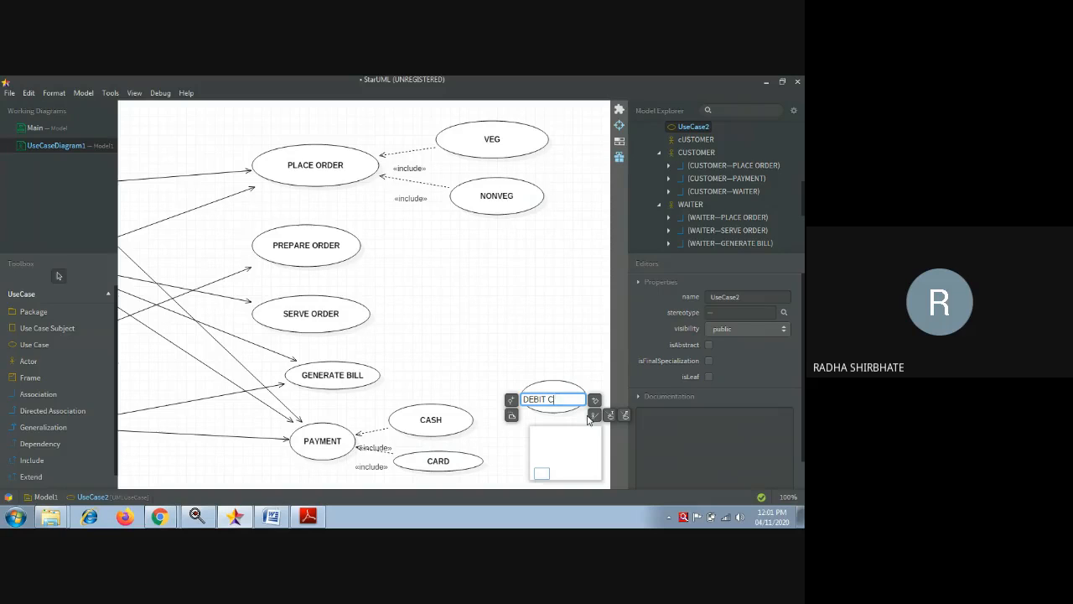
{"action": "left_click", "coordinate": [57, 345]}
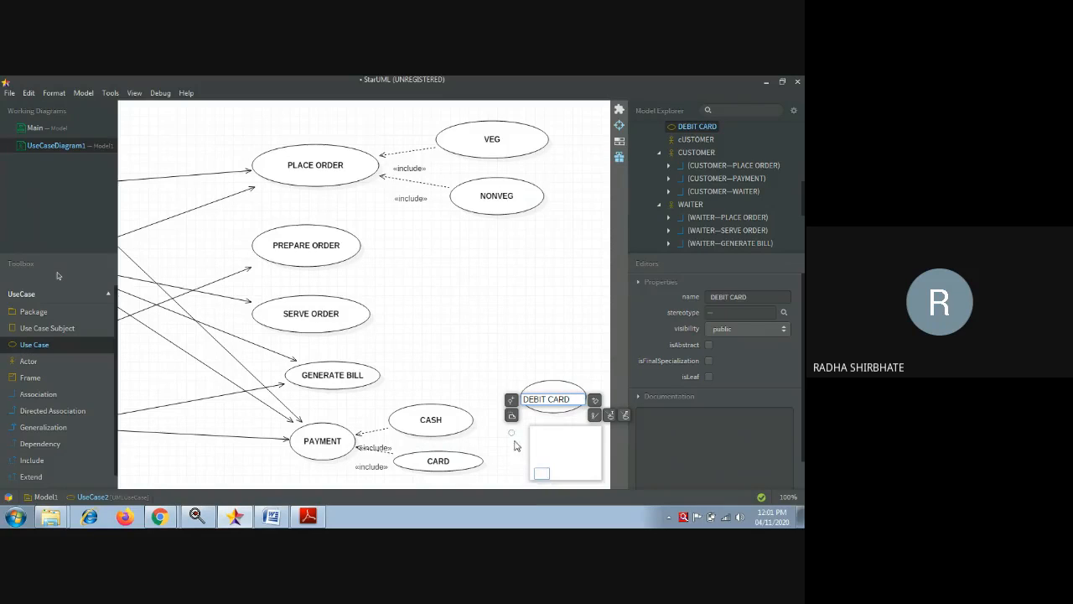
- Delete the stray UseCase2 from the diagram
{"action": "left_click_drag", "start_coordinate": [513, 432], "coordinate": [521, 461]}
{"action": "left_click_drag", "start_coordinate": [597, 476], "coordinate": [421, 431]}
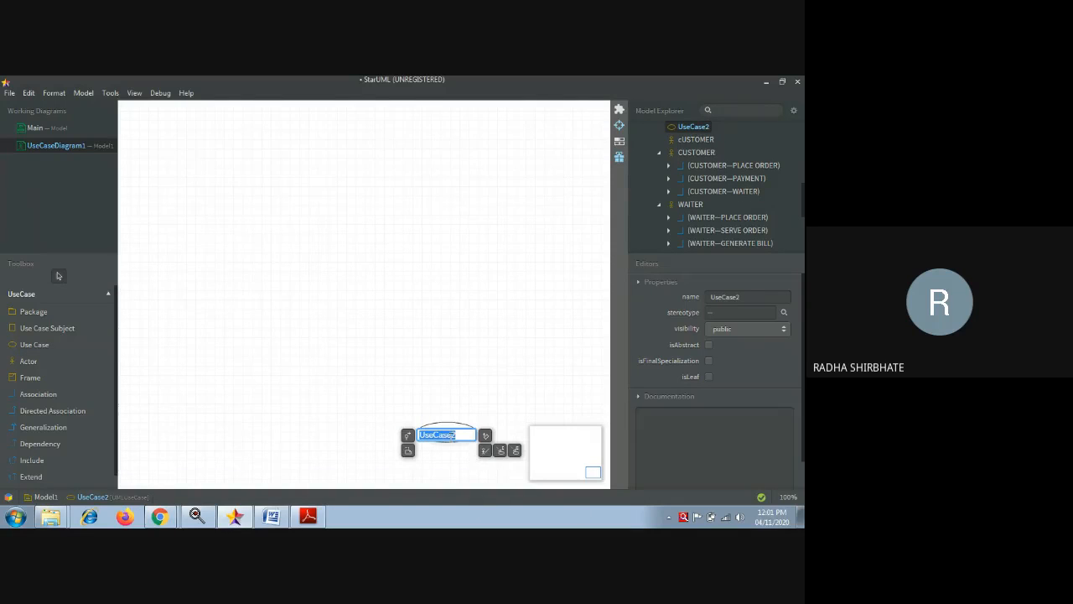
{"action": "left_click", "coordinate": [452, 429]}
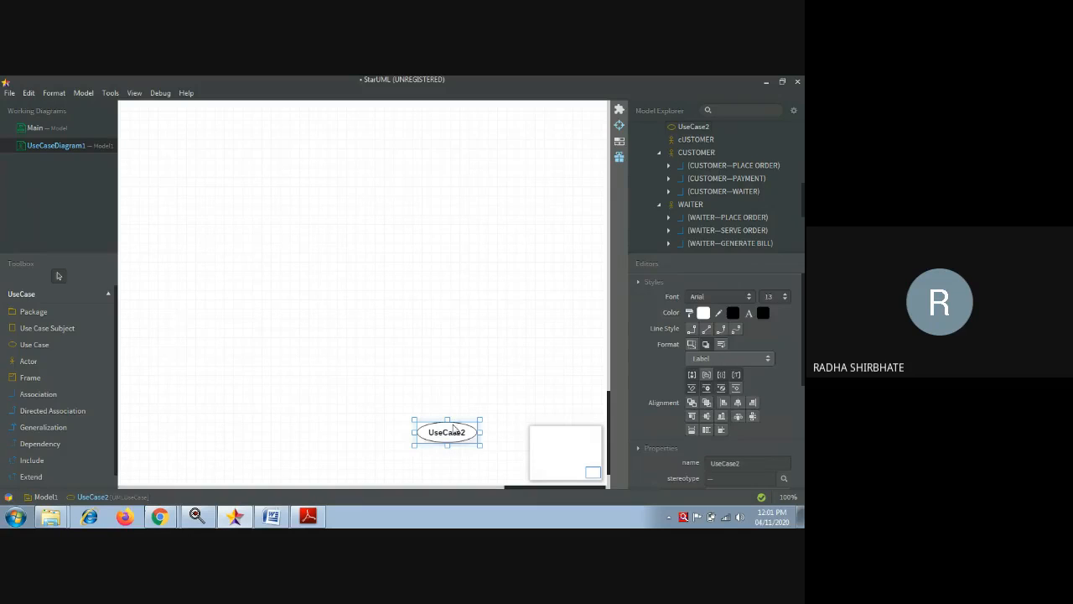
{"action": "key", "text": "Delete"}
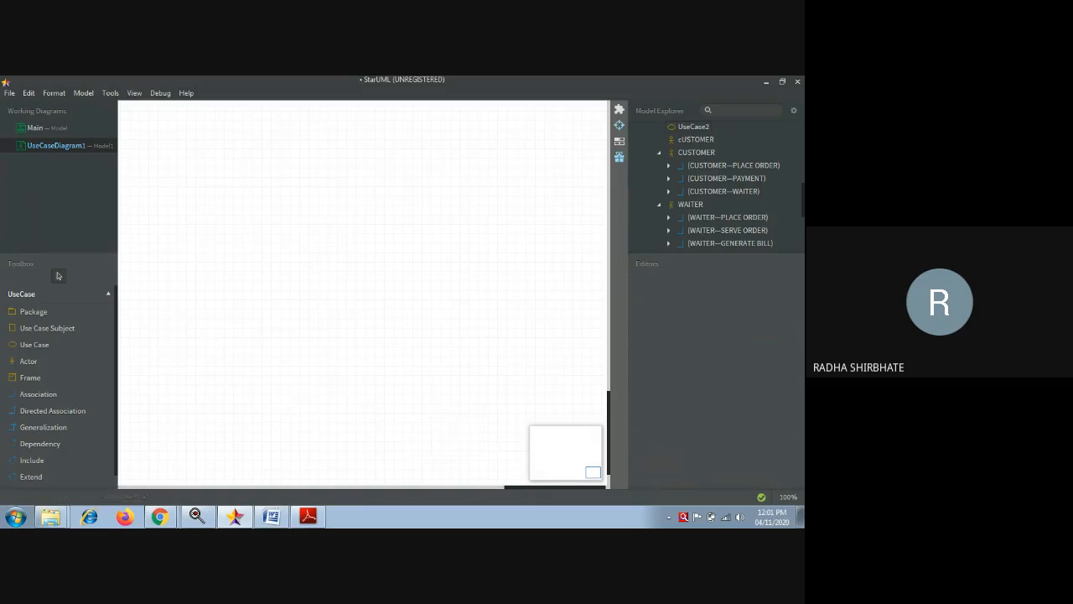
{"action": "left_click", "coordinate": [468, 487]}
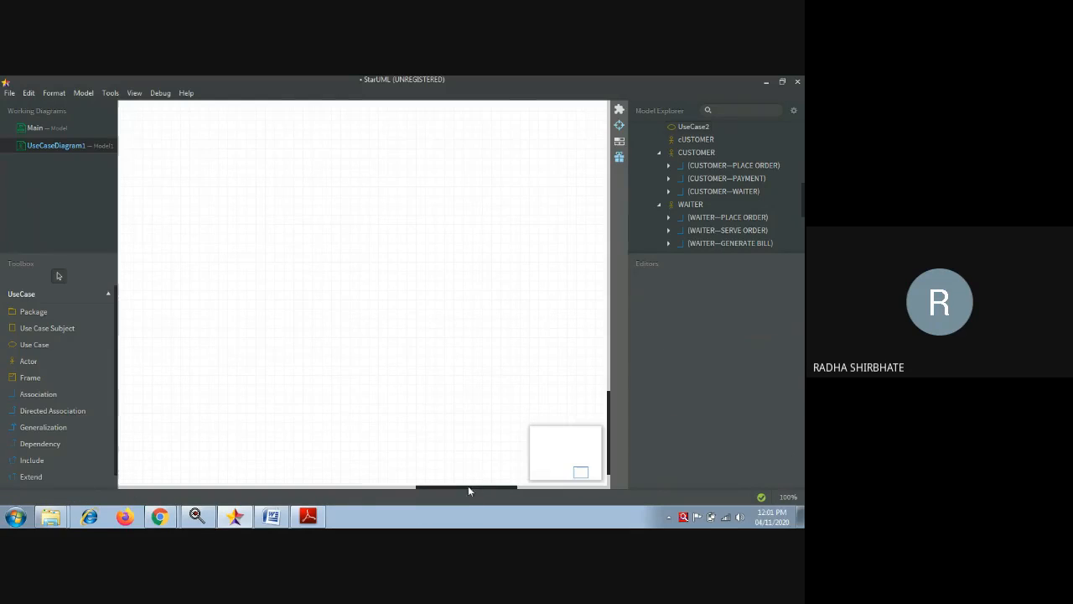
{"action": "left_click", "coordinate": [530, 487]}
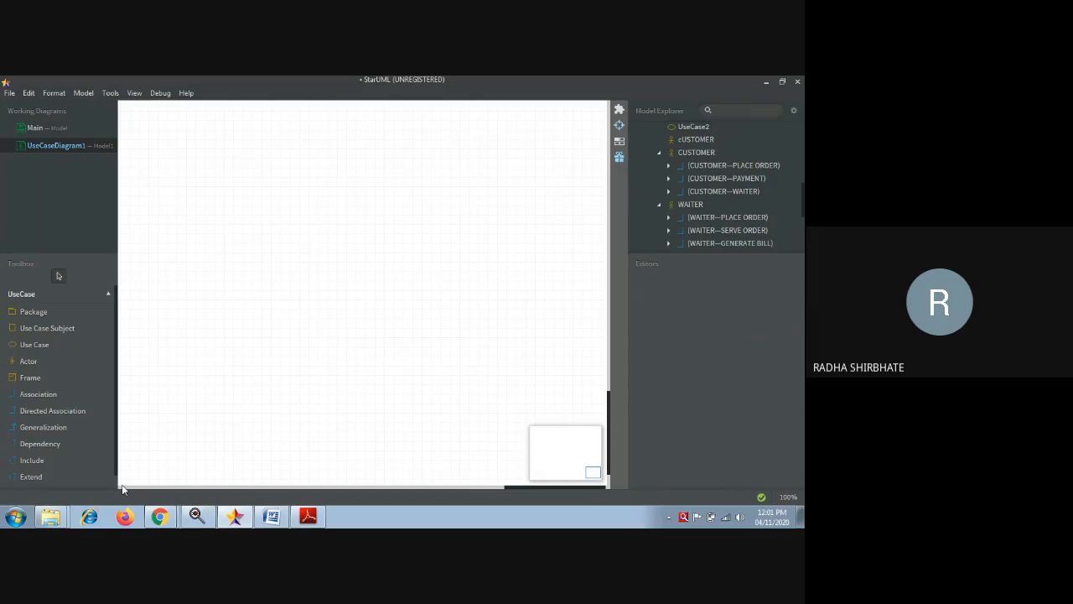
{"action": "left_click_drag", "start_coordinate": [515, 488], "coordinate": [196, 500]}
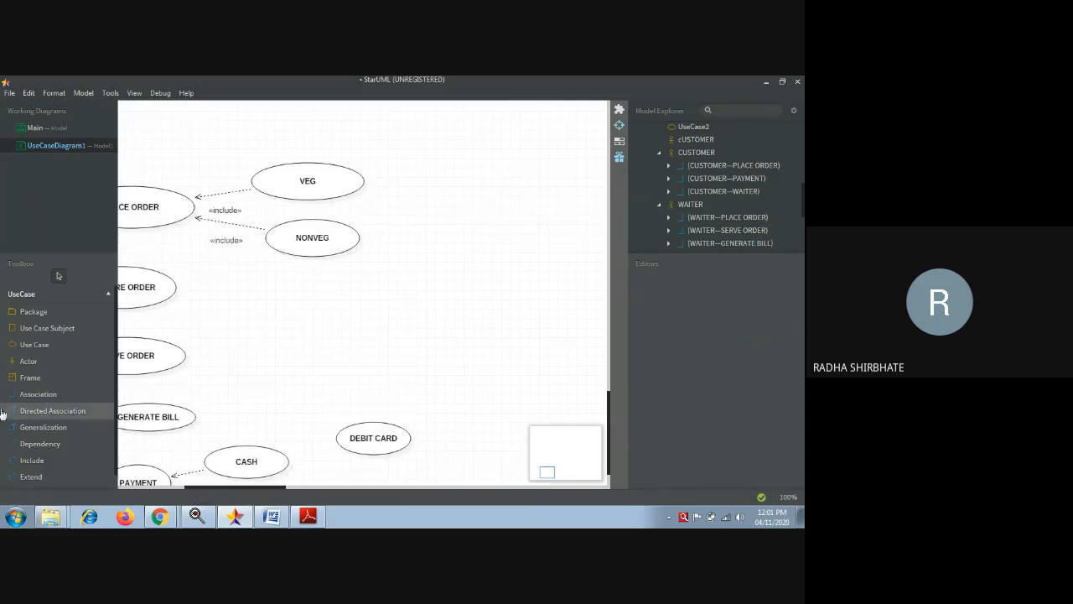
- Place another new use case near the right side of the canvas
{"action": "left_click", "coordinate": [50, 346]}
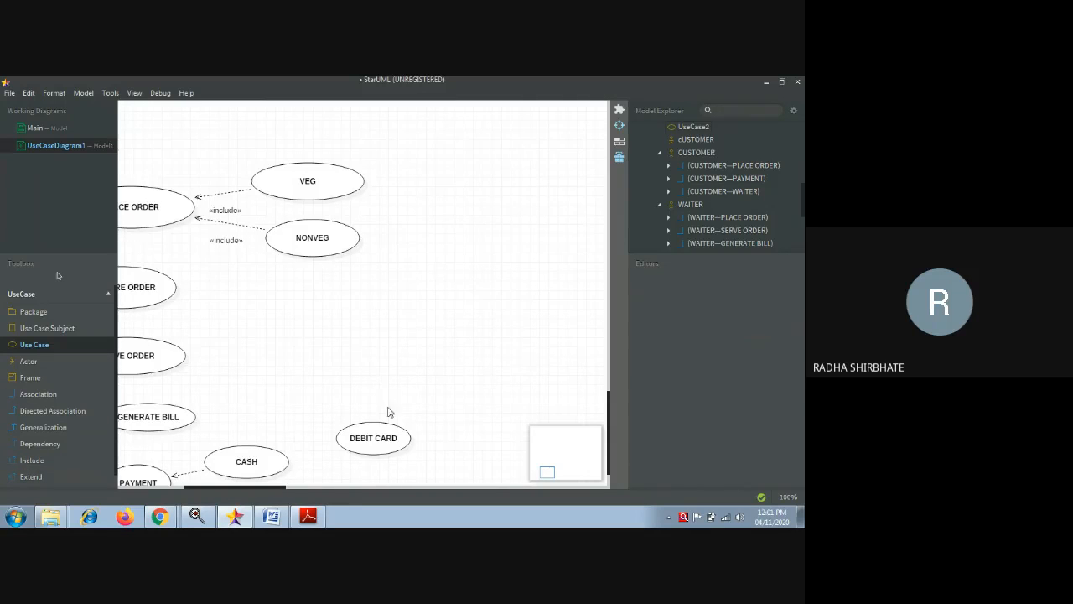
{"action": "left_click", "coordinate": [608, 398]}
{"action": "left_click", "coordinate": [605, 413]}
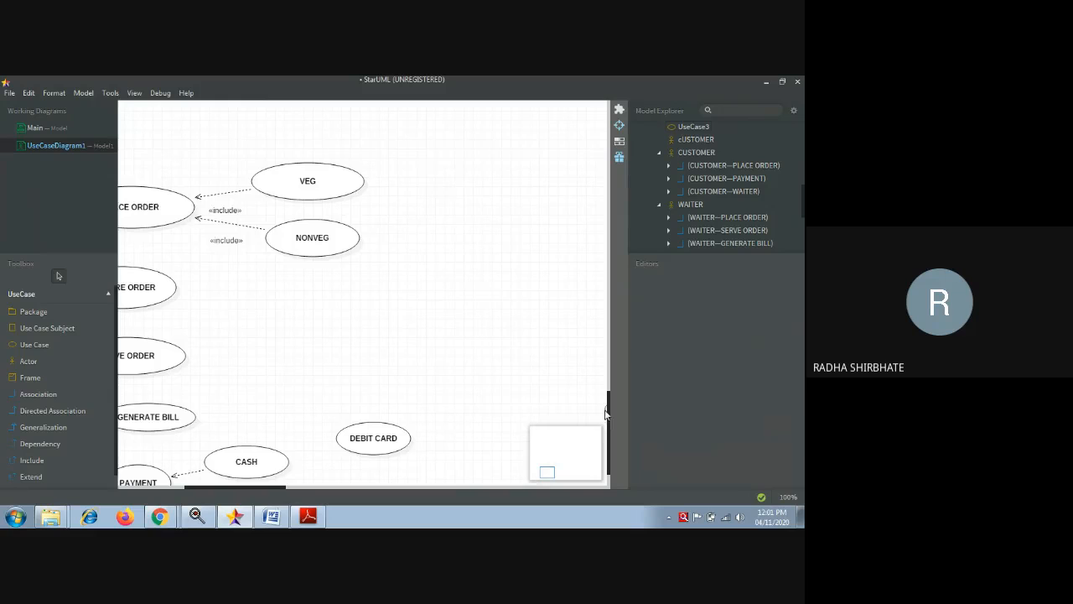
- Draw an extend link from CARD to DEBIT CARD
{"action": "left_click", "coordinate": [44, 479]}
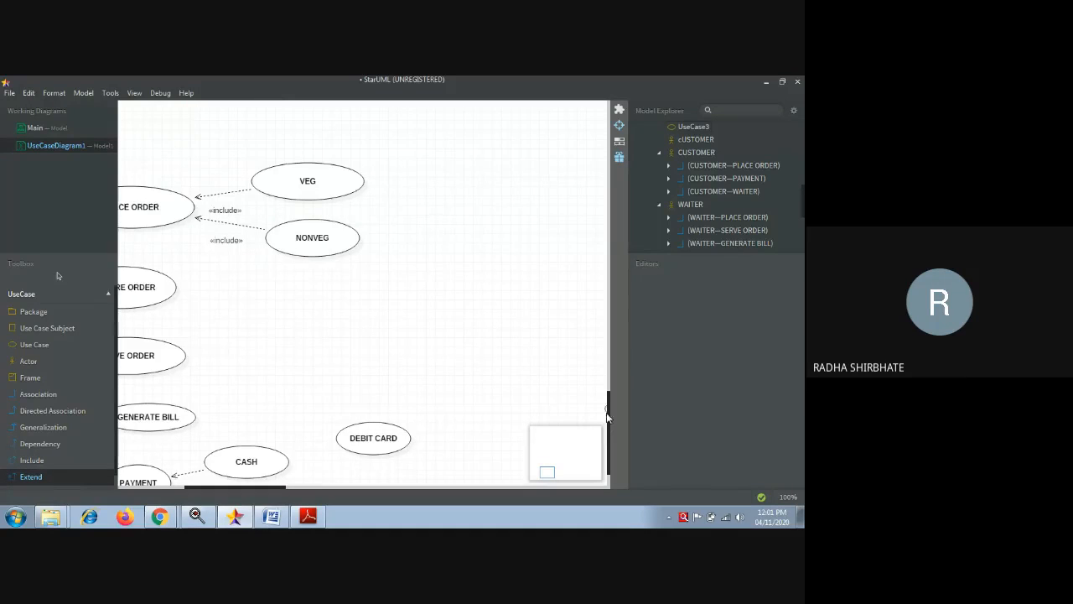
{"action": "scroll", "coordinate": [442, 478], "scroll_direction": "down", "scroll_amount": 1}
{"action": "left_click_drag", "start_coordinate": [270, 449], "coordinate": [361, 409]}
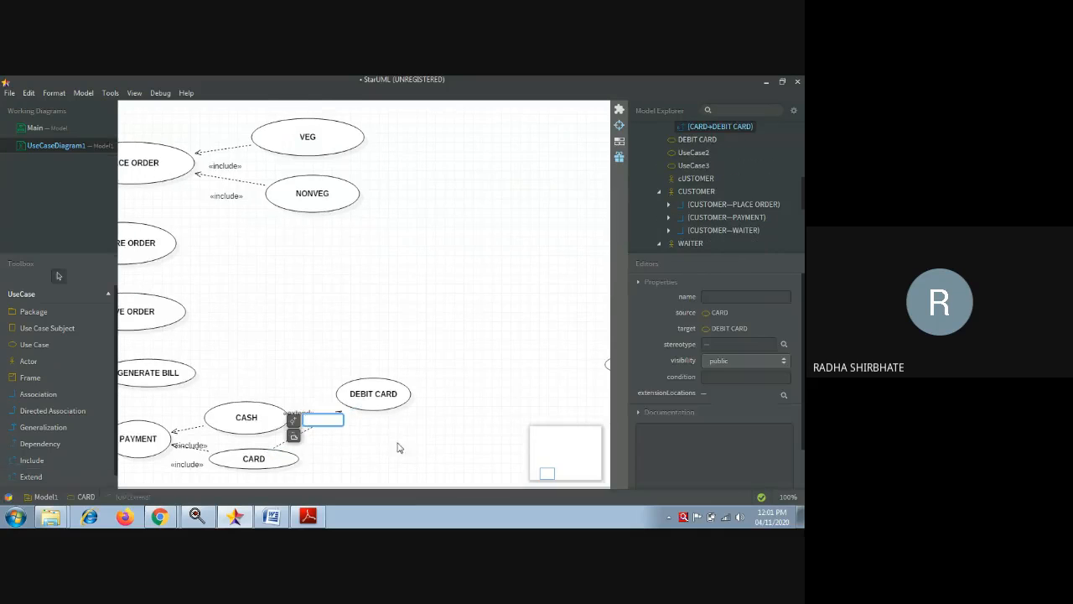
{"action": "left_click", "coordinate": [395, 445]}
- Add a CREDIT CARD use case below DEBIT CARD and extend-link CARD to it
{"action": "left_click", "coordinate": [35, 344]}
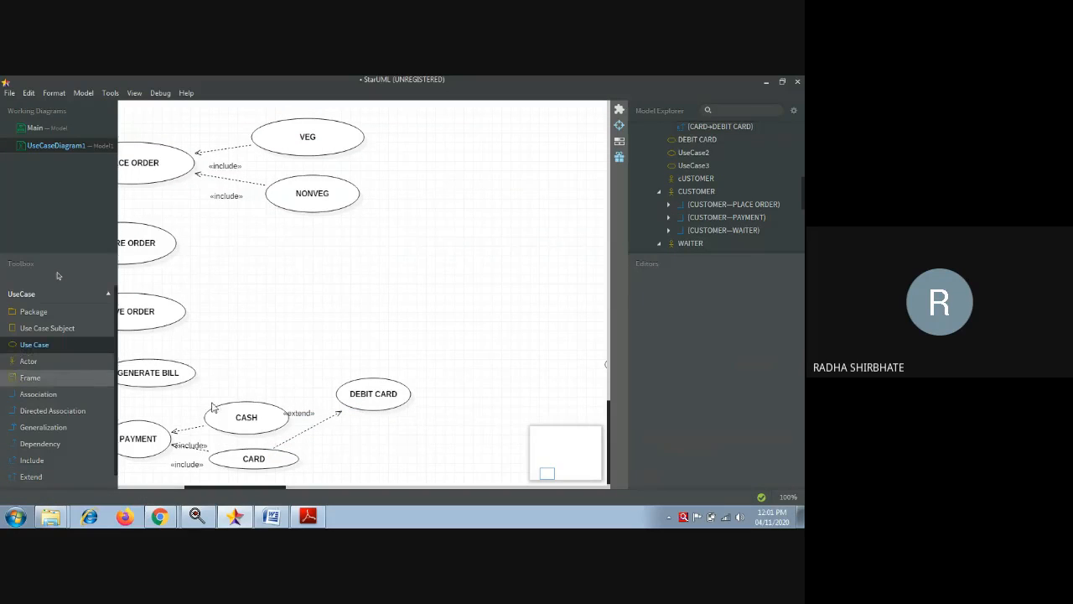
{"action": "left_click_drag", "start_coordinate": [342, 433], "coordinate": [428, 472]}
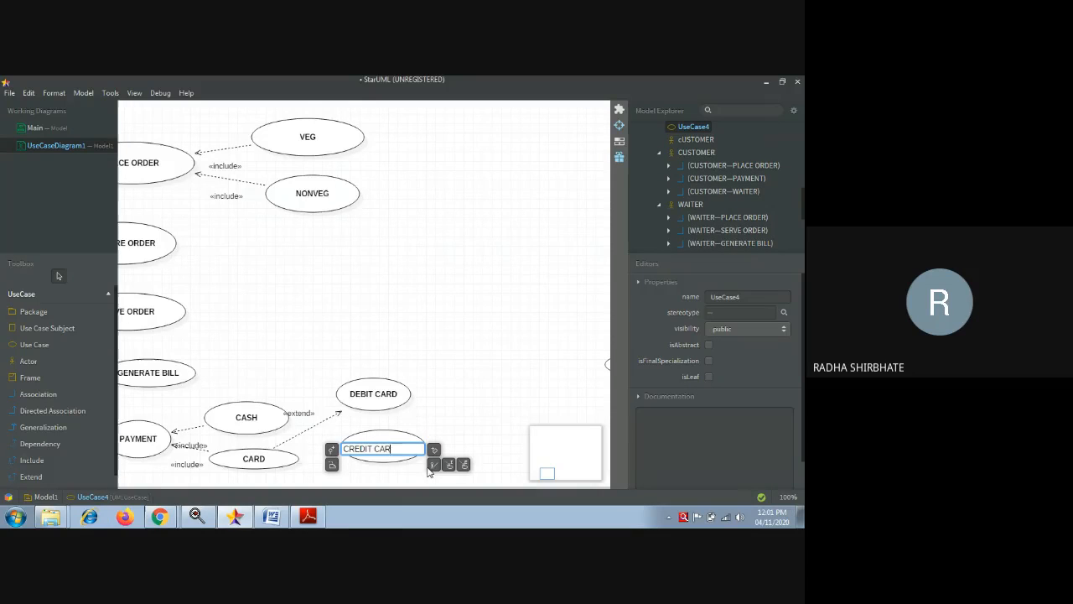
{"action": "left_click", "coordinate": [460, 364]}
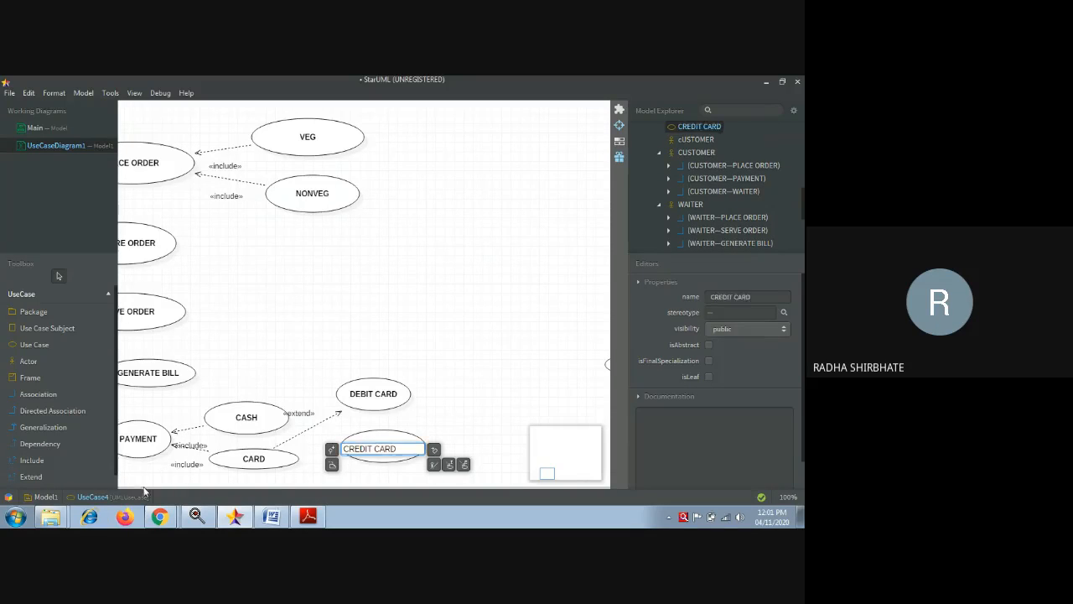
{"action": "left_click", "coordinate": [39, 476]}
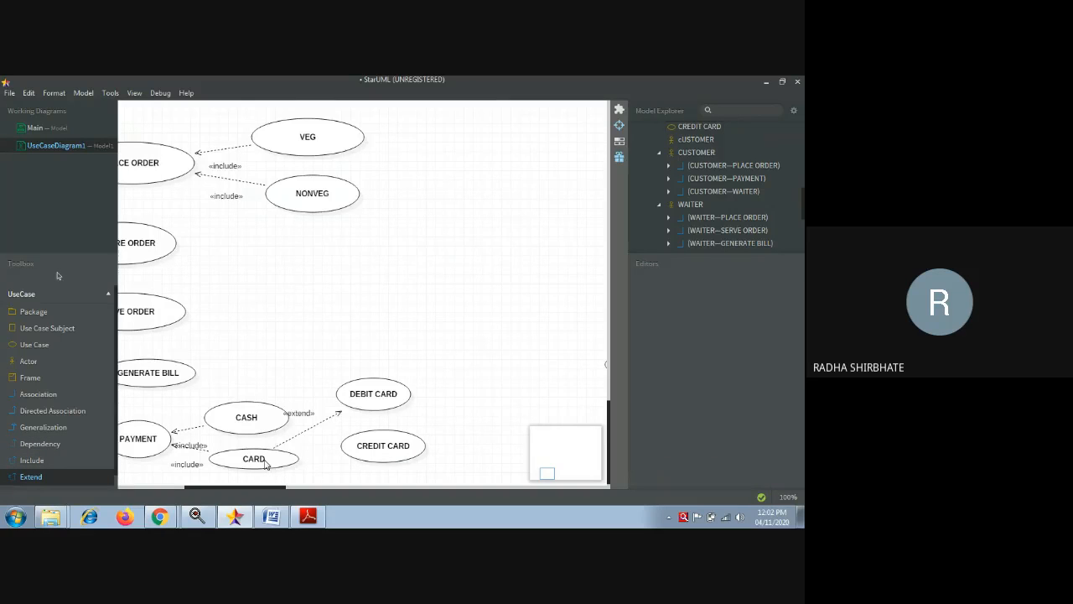
{"action": "left_click_drag", "start_coordinate": [266, 465], "coordinate": [344, 453]}
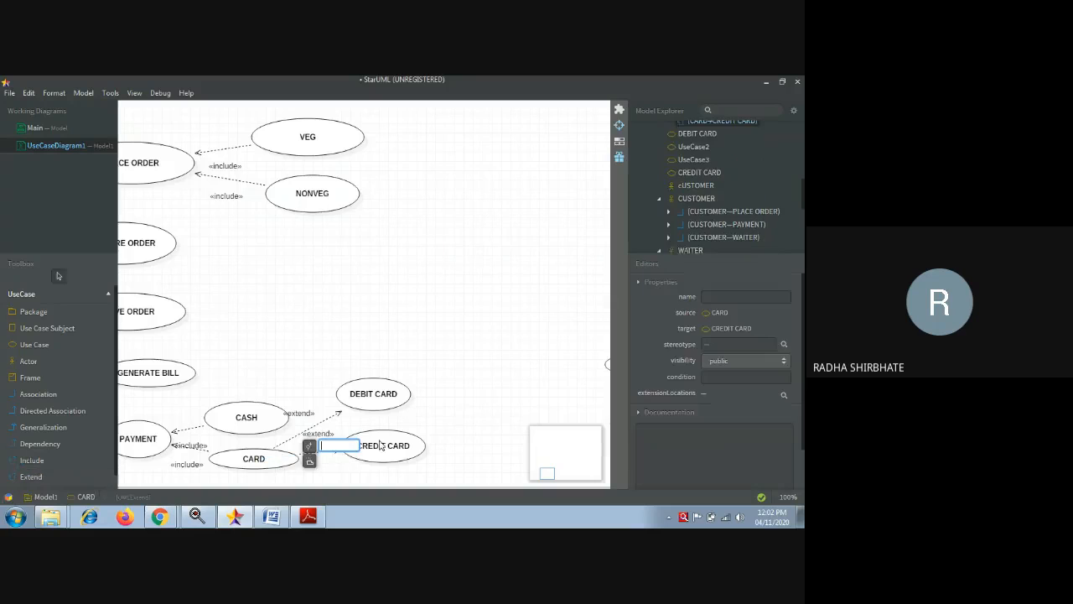
{"action": "left_click", "coordinate": [486, 407]}
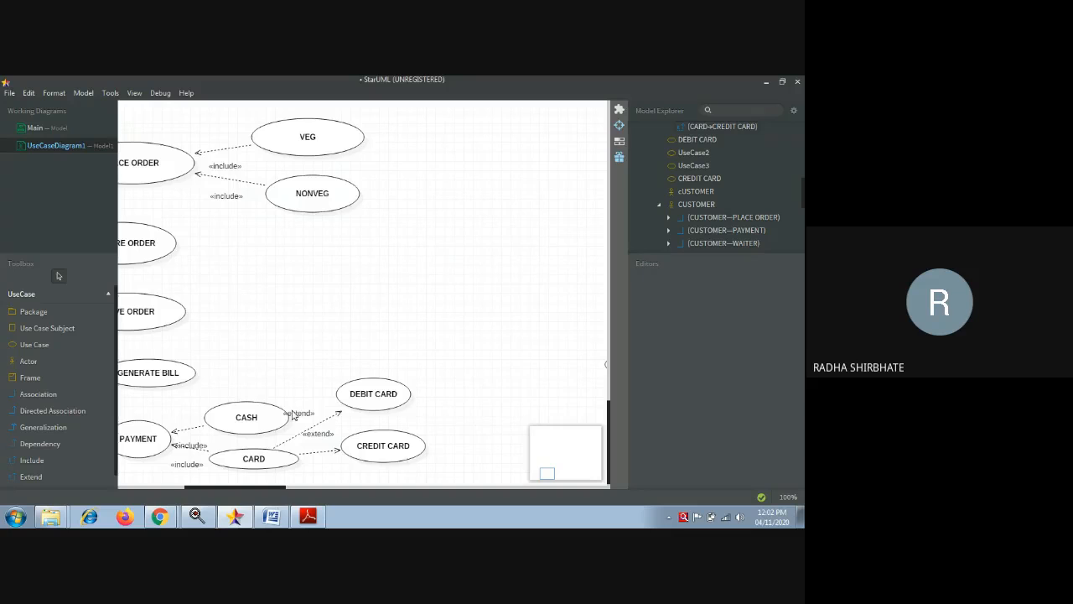
{"action": "left_click", "coordinate": [30, 313]}
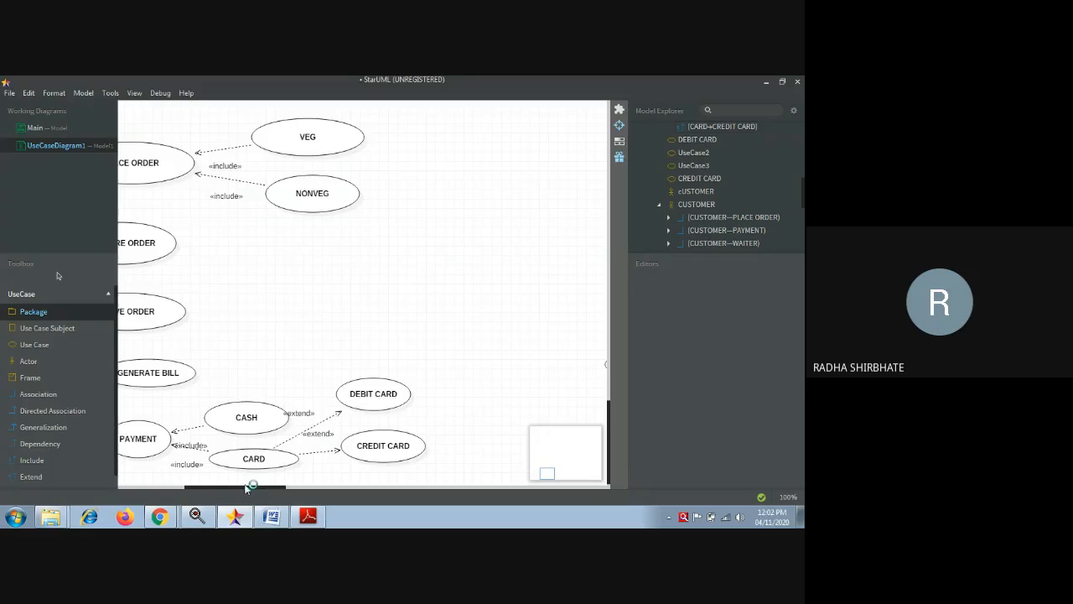
- Draw a package keeping the default name Package1, and delete the stray UseCase3
{"action": "left_click_drag", "start_coordinate": [242, 483], "coordinate": [168, 483]}
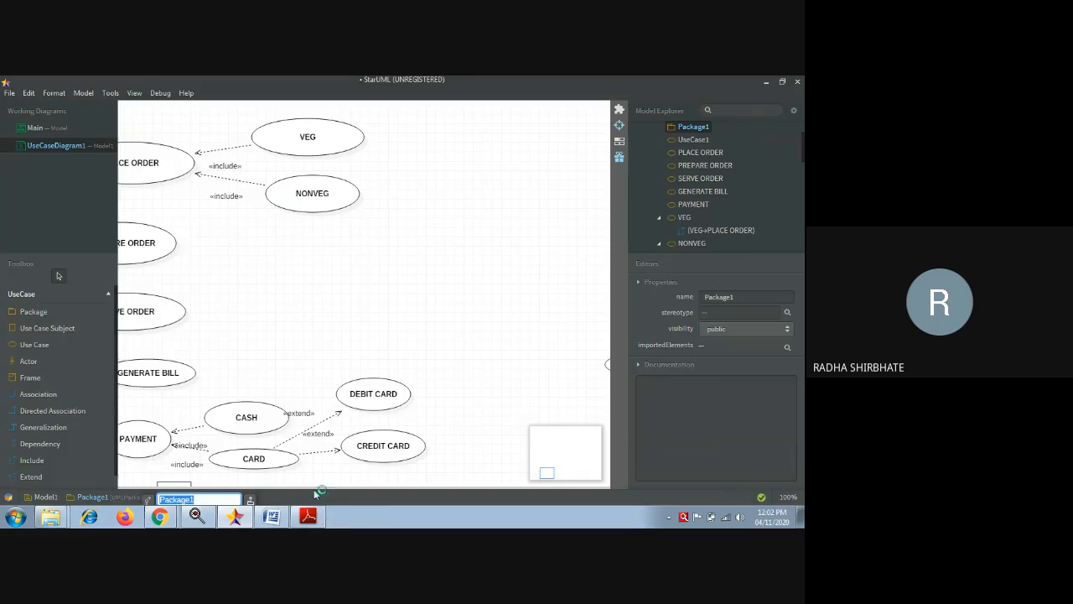
{"action": "left_click", "coordinate": [124, 493]}
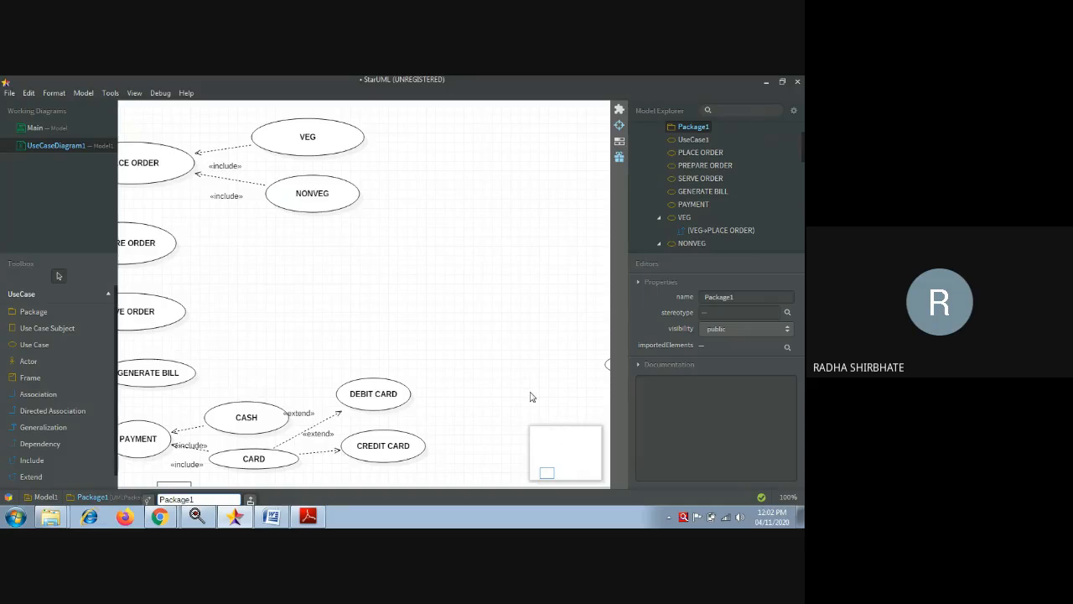
{"action": "left_click", "coordinate": [608, 369]}
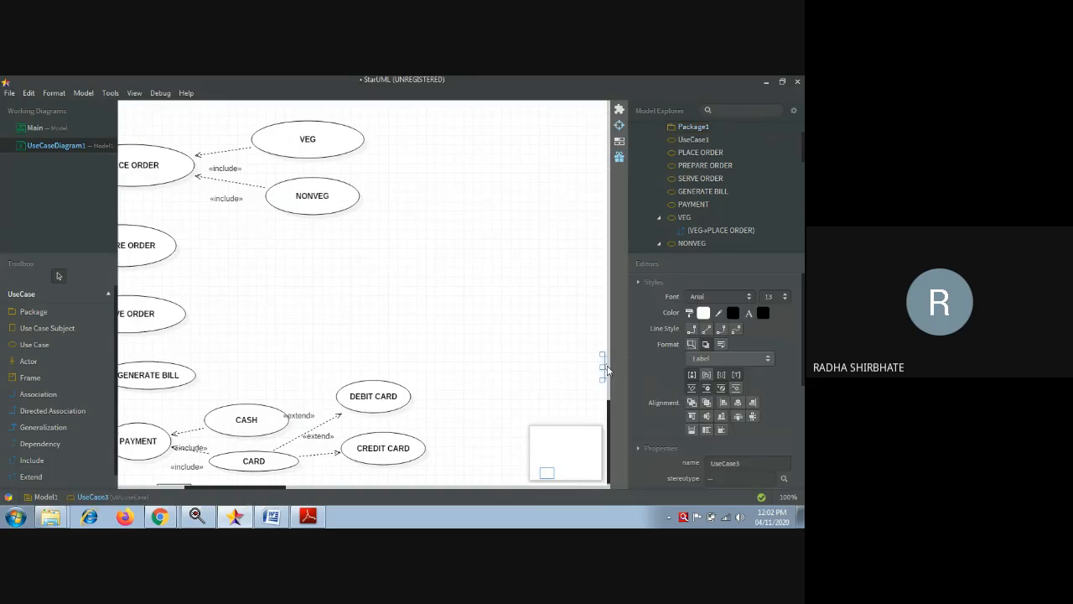
{"action": "key", "text": "Delete"}
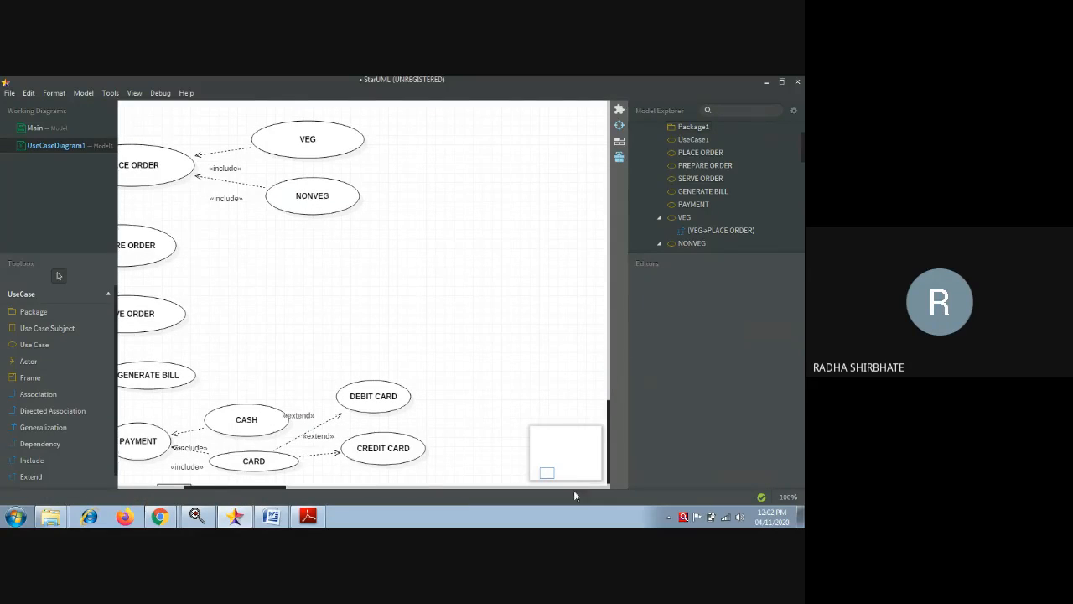
{"action": "left_click_drag", "start_coordinate": [472, 485], "coordinate": [134, 120]}
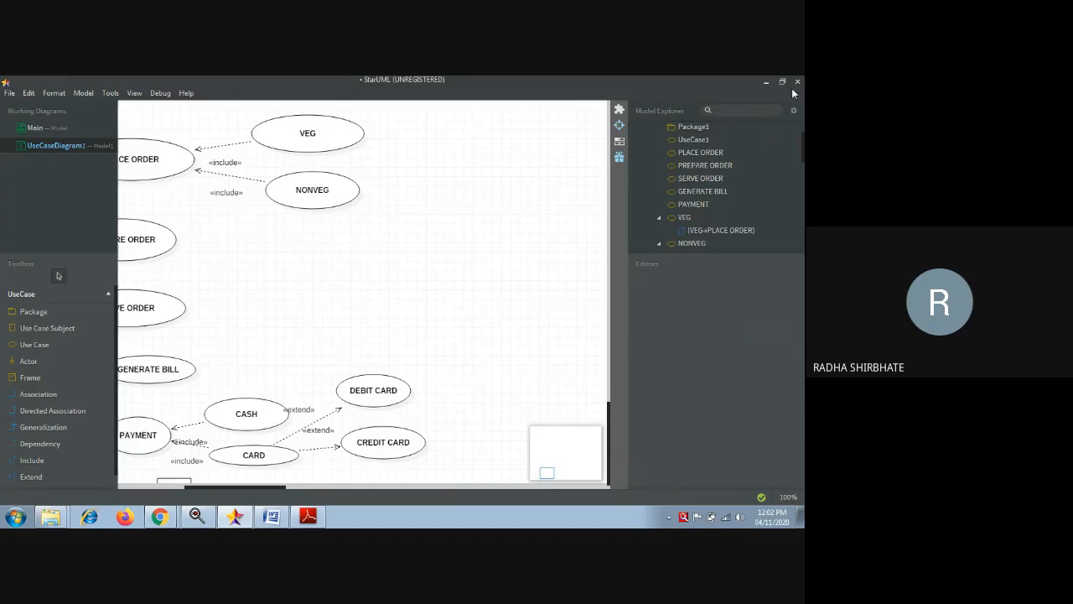
{"action": "left_click_drag", "start_coordinate": [227, 490], "coordinate": [189, 504]}
{"action": "left_click", "coordinate": [37, 310]}
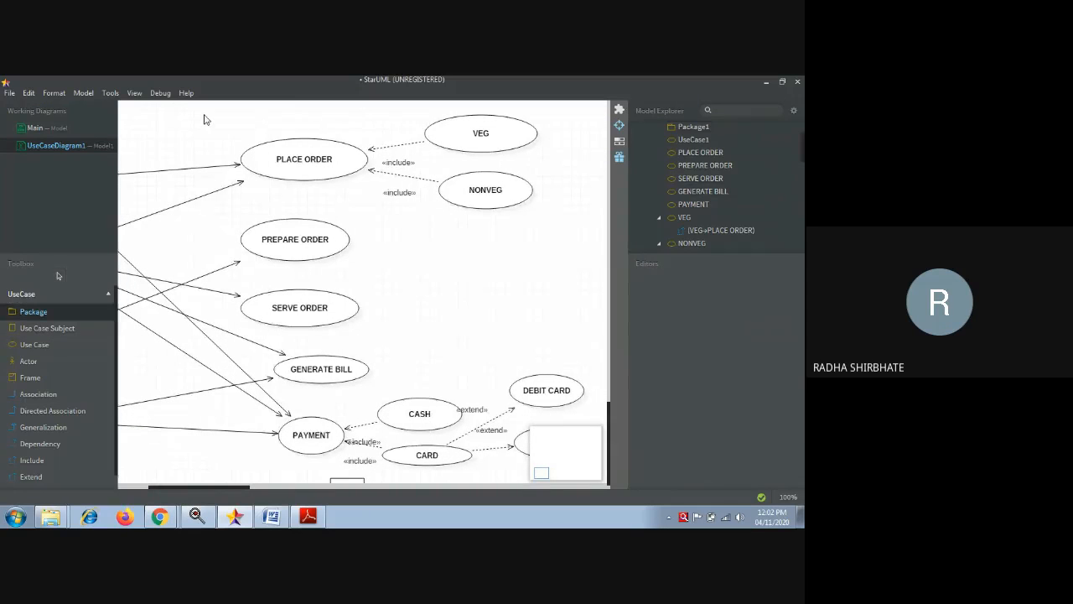
- Draw a Package2 box on the diagram, then delete it
{"action": "left_click_drag", "start_coordinate": [208, 105], "coordinate": [594, 487]}
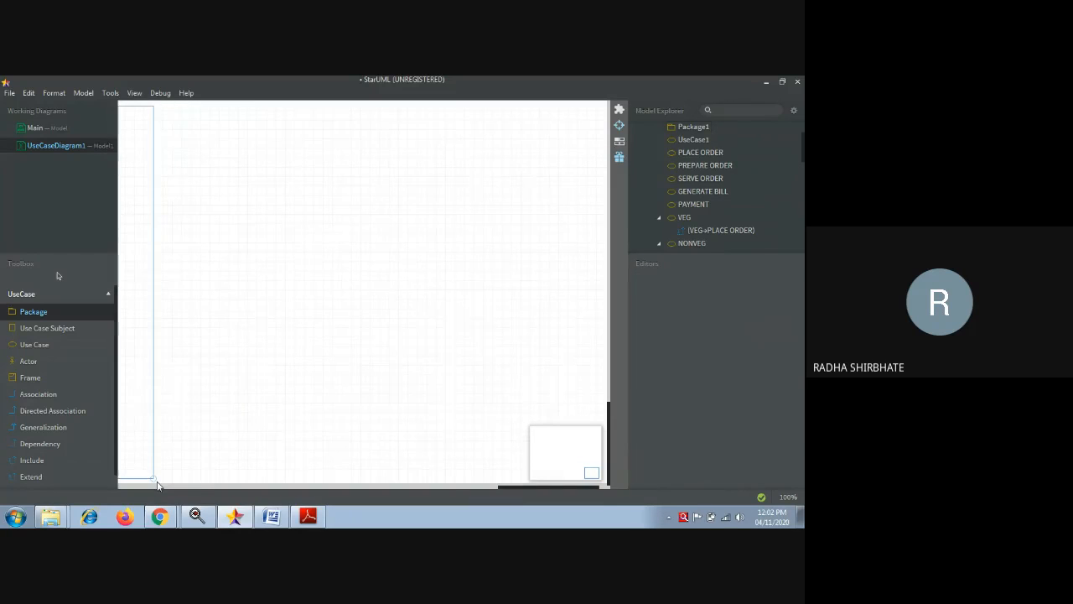
{"action": "left_click_drag", "start_coordinate": [157, 485], "coordinate": [153, 482]}
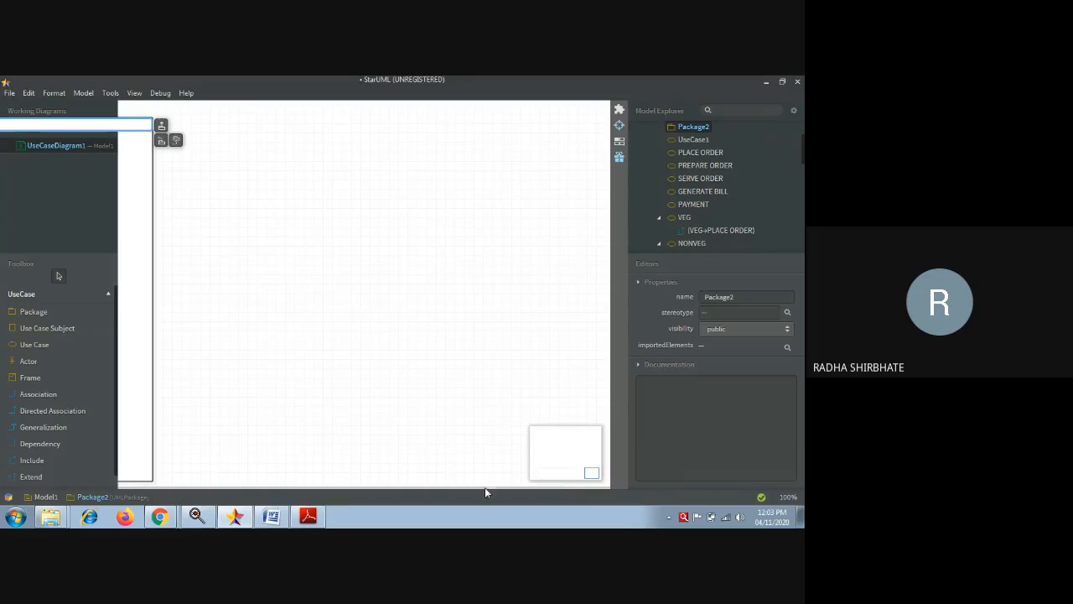
{"action": "left_click", "coordinate": [203, 433]}
{"action": "left_click", "coordinate": [130, 372]}
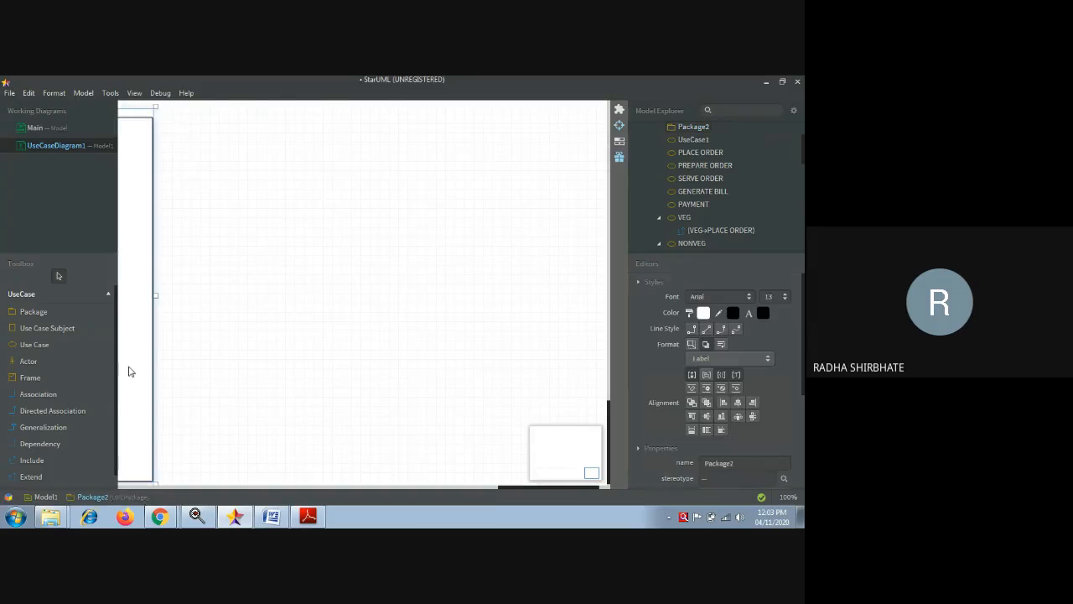
{"action": "scroll", "coordinate": [130, 371], "scroll_direction": "left", "scroll_amount": 10}
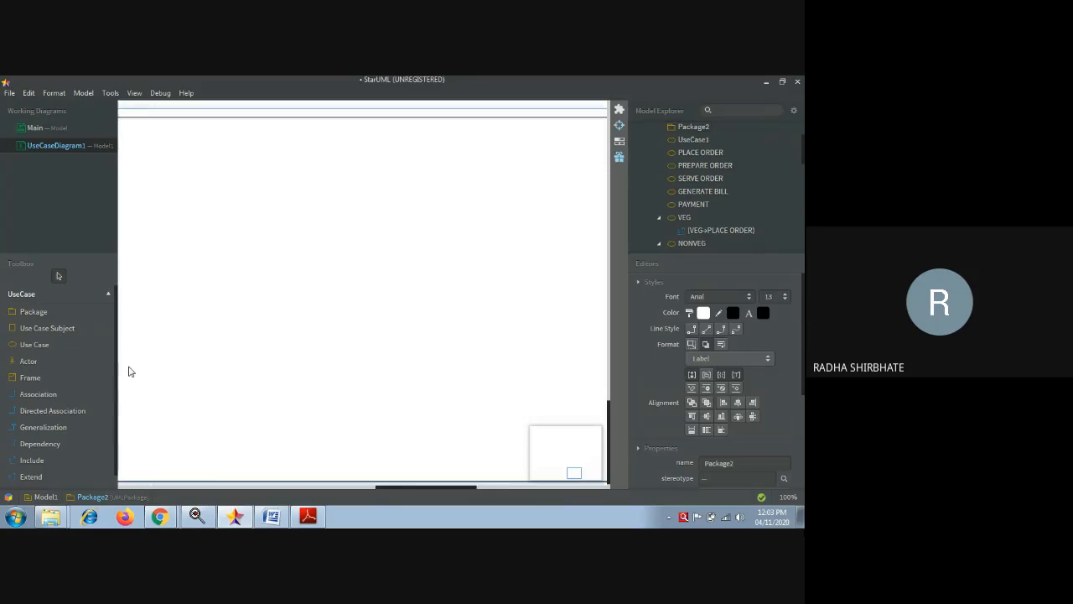
{"action": "scroll", "coordinate": [130, 371], "scroll_direction": "left", "scroll_amount": 10}
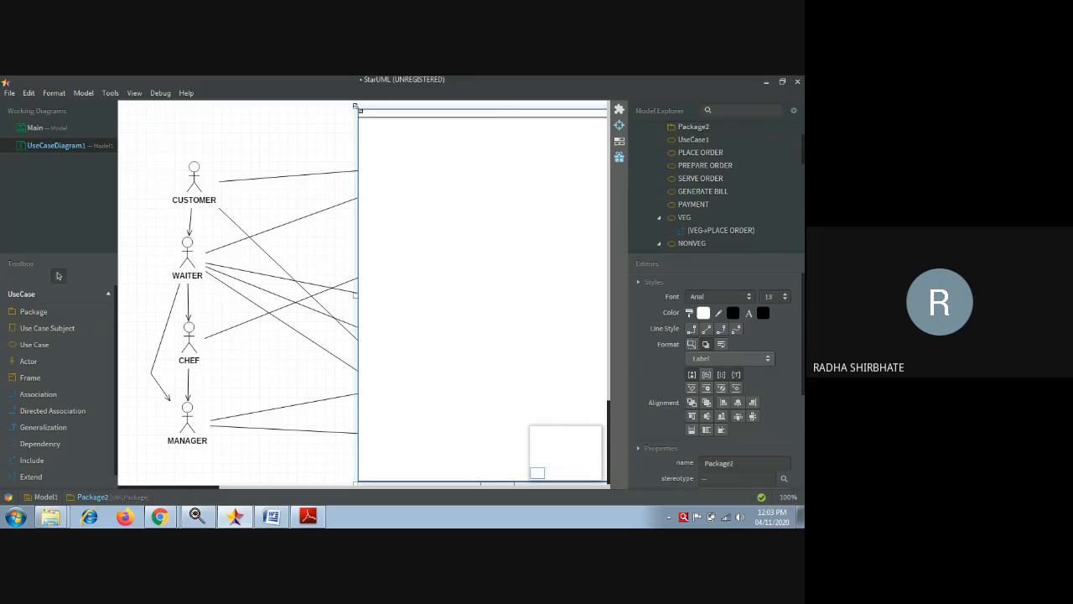
{"action": "key", "text": "Delete"}
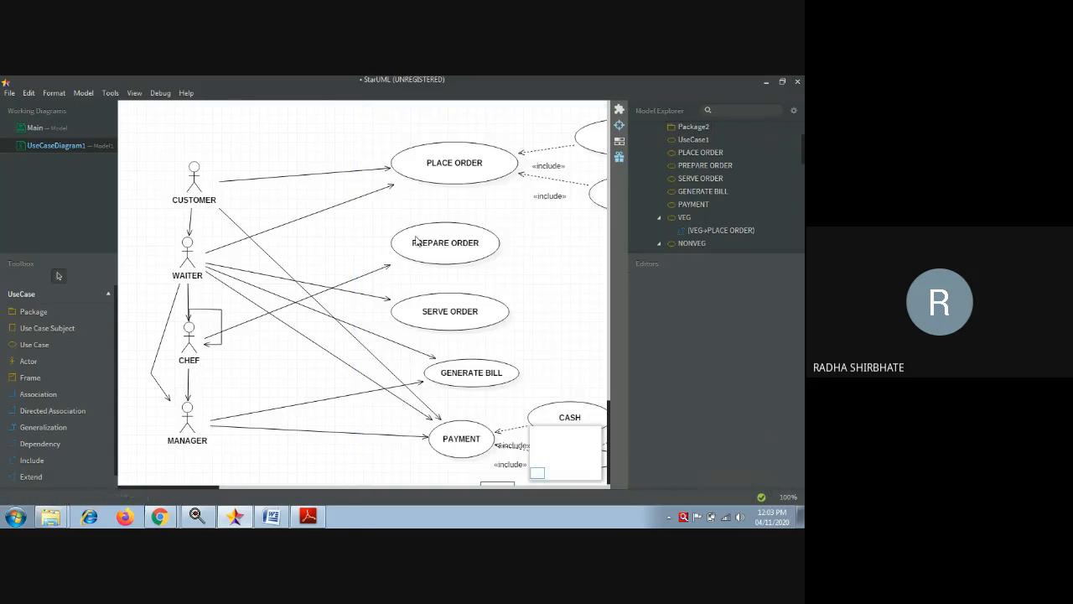
- Draw a Package3 box over the use cases, clear its name, and delete it
{"action": "left_click", "coordinate": [33, 311]}
{"action": "left_click_drag", "start_coordinate": [306, 118], "coordinate": [453, 459]}
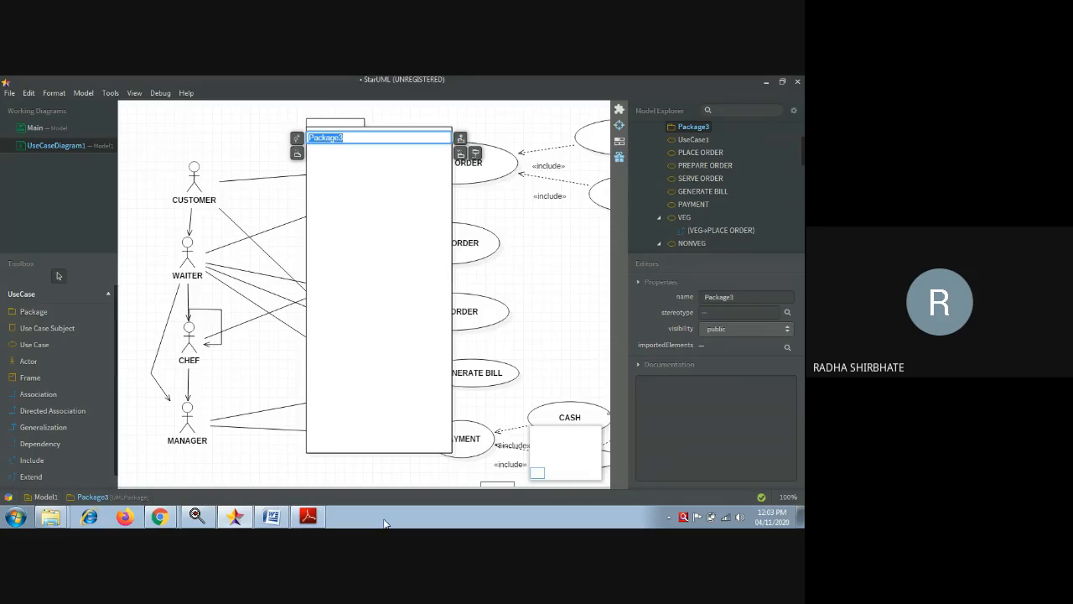
{"action": "key", "text": "BackSpace"}
{"action": "left_click", "coordinate": [388, 453]}
{"action": "key", "text": "Delete"}
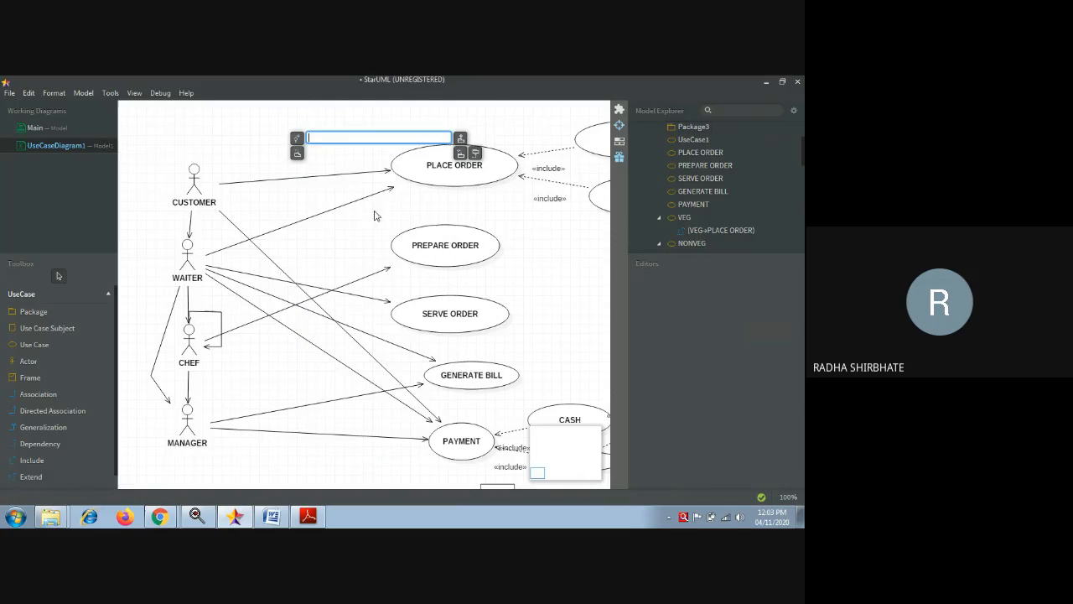
{"action": "left_click", "coordinate": [297, 139]}
{"action": "left_click", "coordinate": [377, 151]}
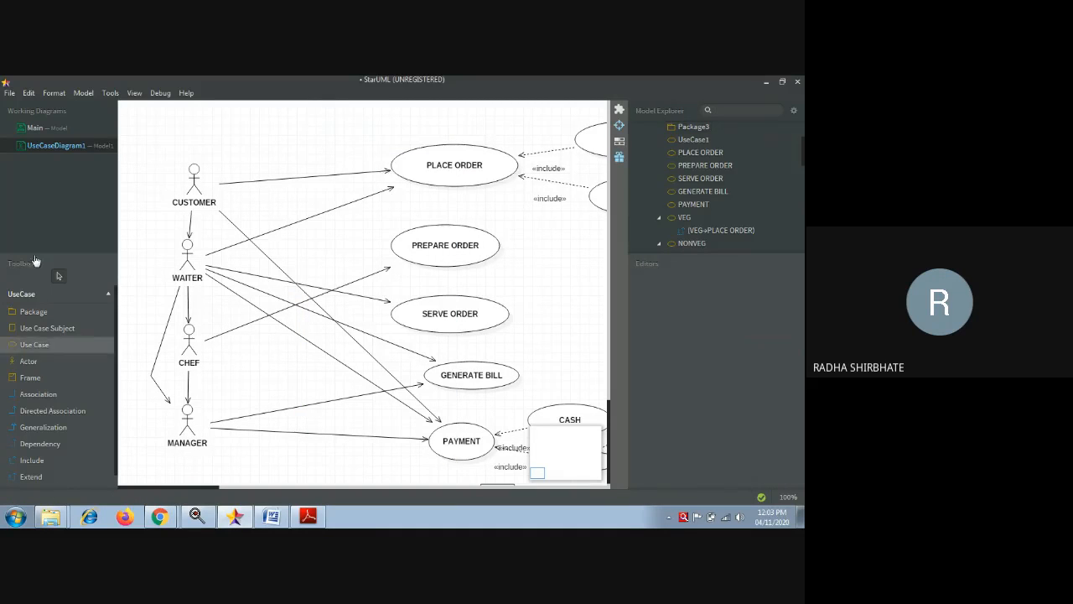
{"action": "left_click", "coordinate": [30, 378]}
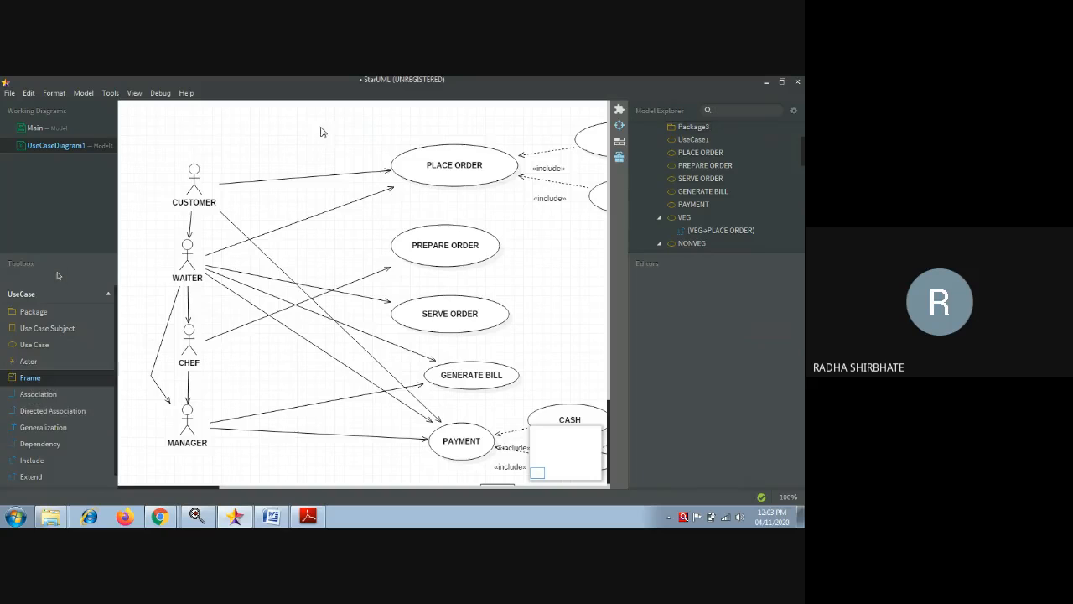
{"action": "left_click_drag", "start_coordinate": [284, 122], "coordinate": [470, 243]}
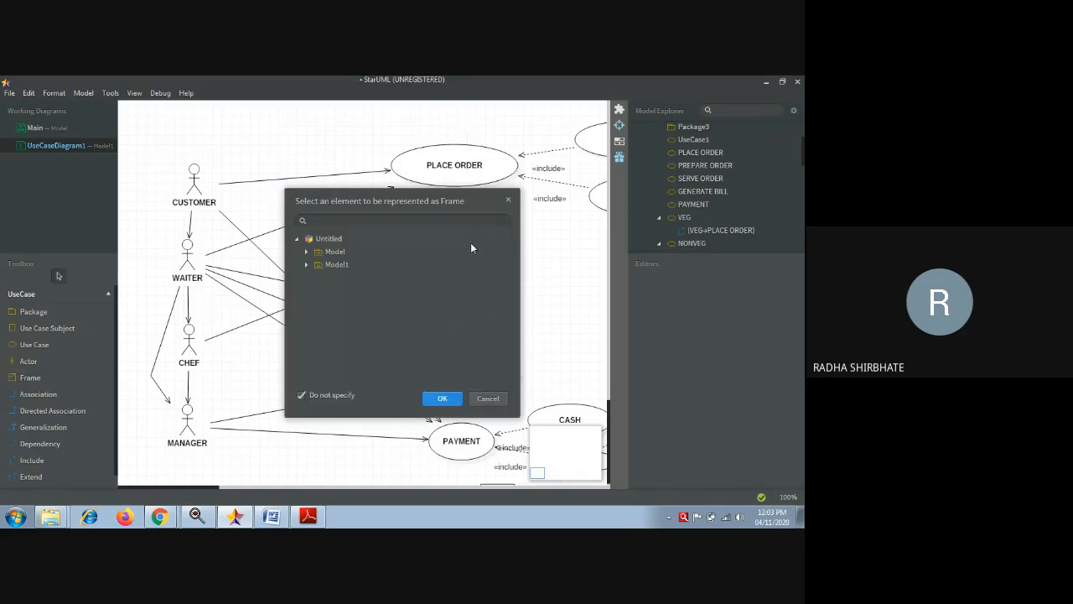
{"action": "left_click", "coordinate": [508, 203]}
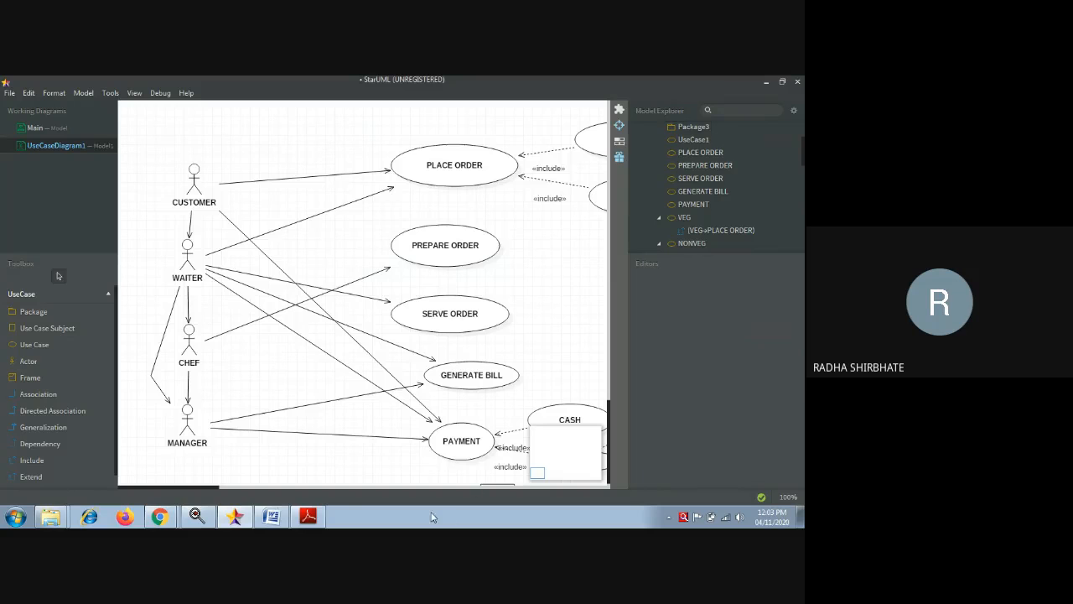
{"action": "left_click", "coordinate": [334, 486]}
{"action": "left_click", "coordinate": [334, 486]}
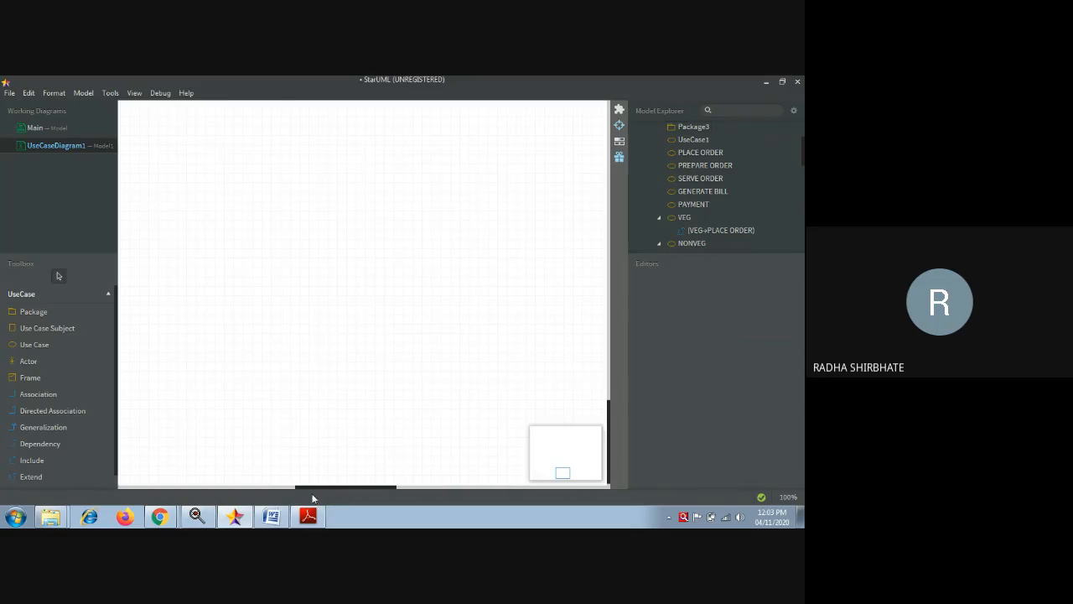
{"action": "left_click", "coordinate": [134, 486]}
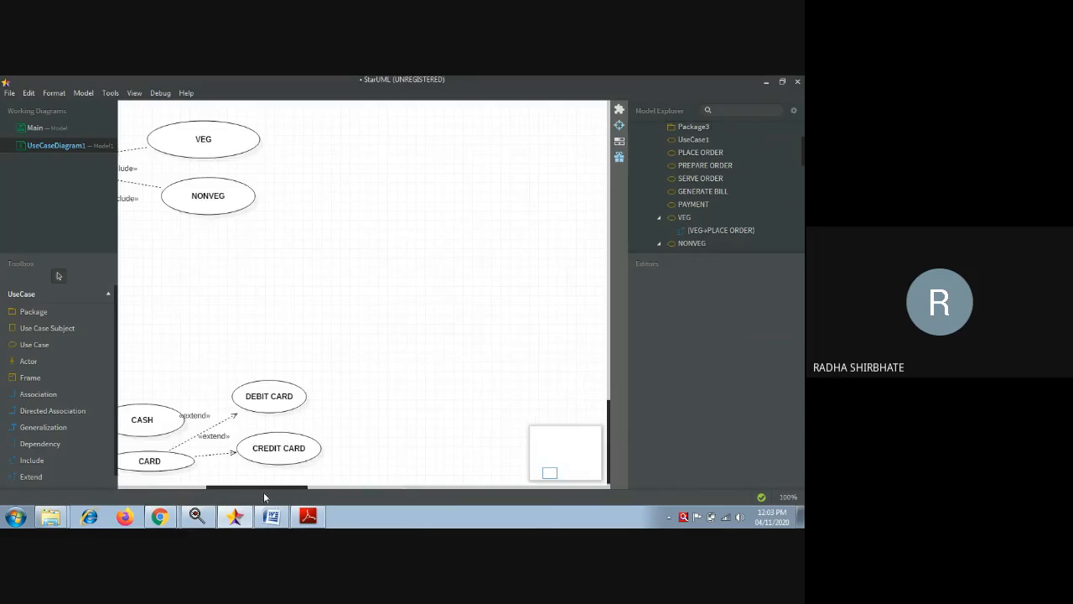
{"action": "left_click_drag", "start_coordinate": [241, 483], "coordinate": [154, 497]}
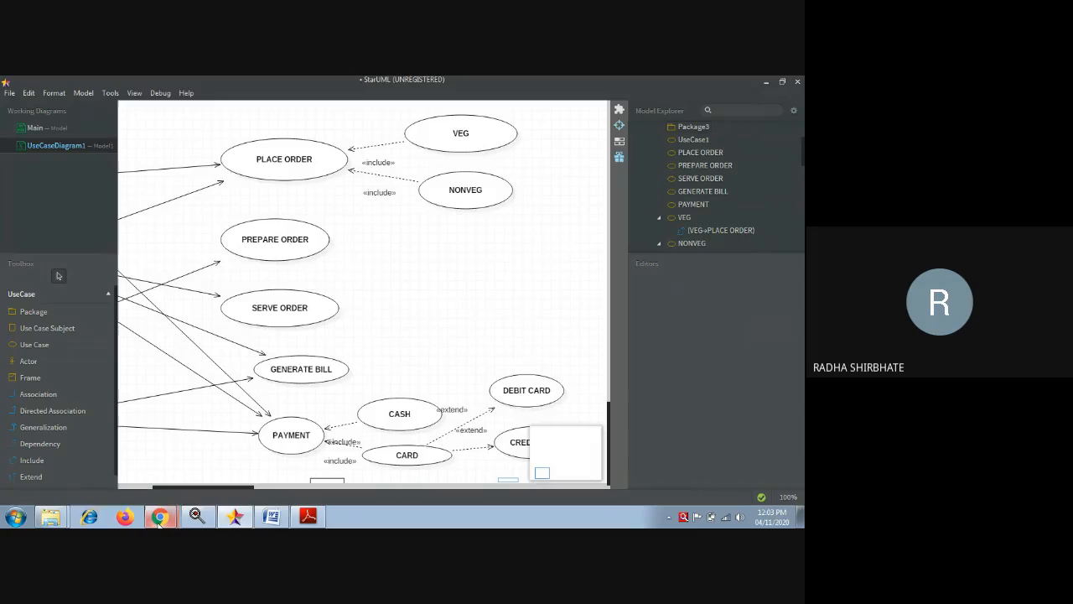
- Switch to Google Meet and choose Stop recording from More options
{"action": "mouse_move", "coordinate": [160, 516]}
{"action": "left_click", "coordinate": [153, 471]}
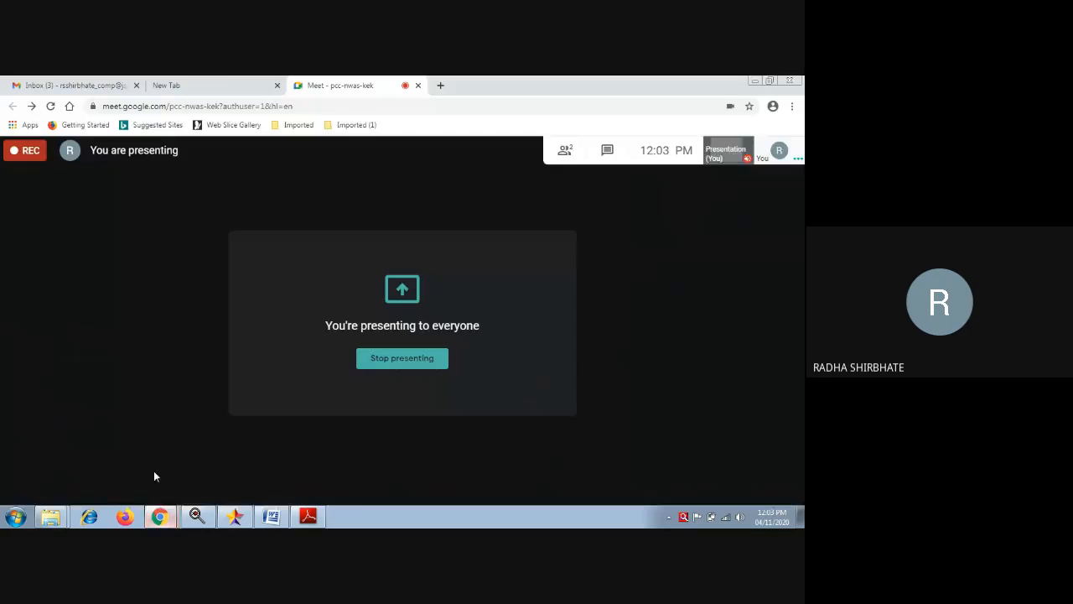
{"action": "left_click", "coordinate": [789, 480]}
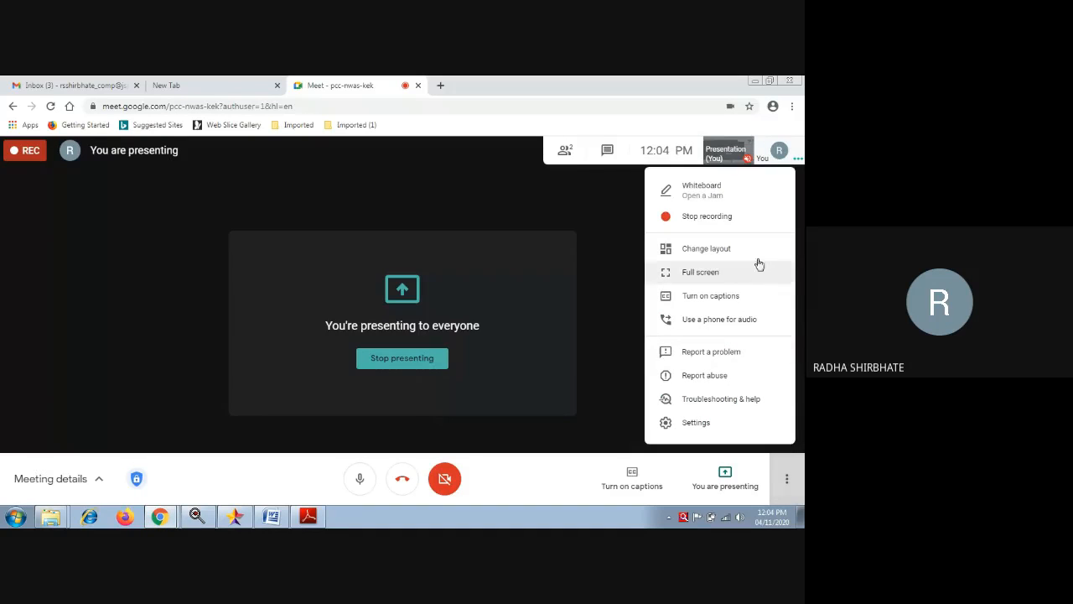
{"action": "left_click", "coordinate": [707, 216]}
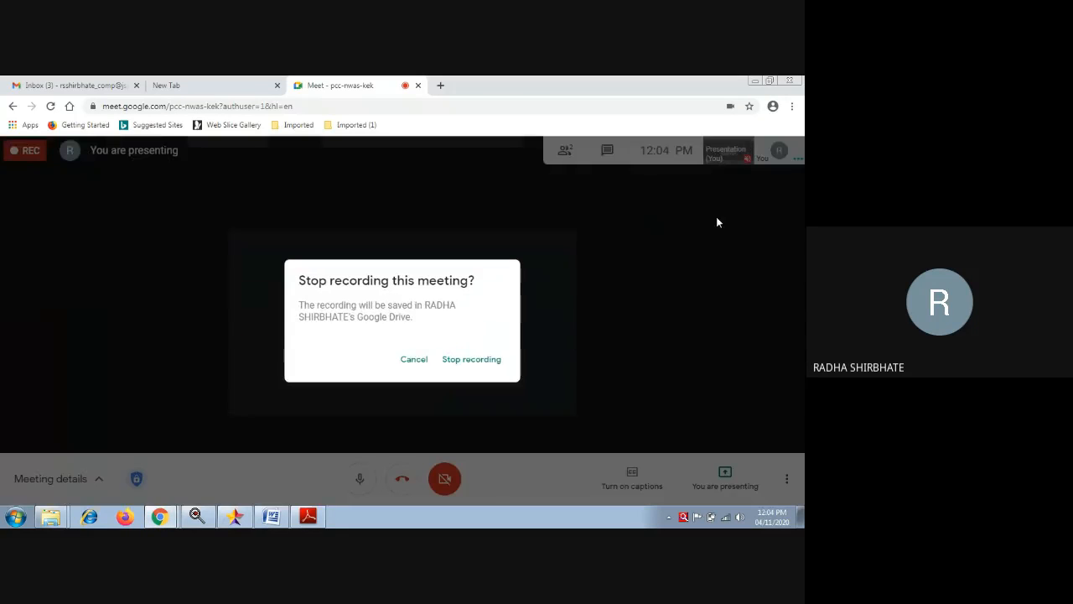